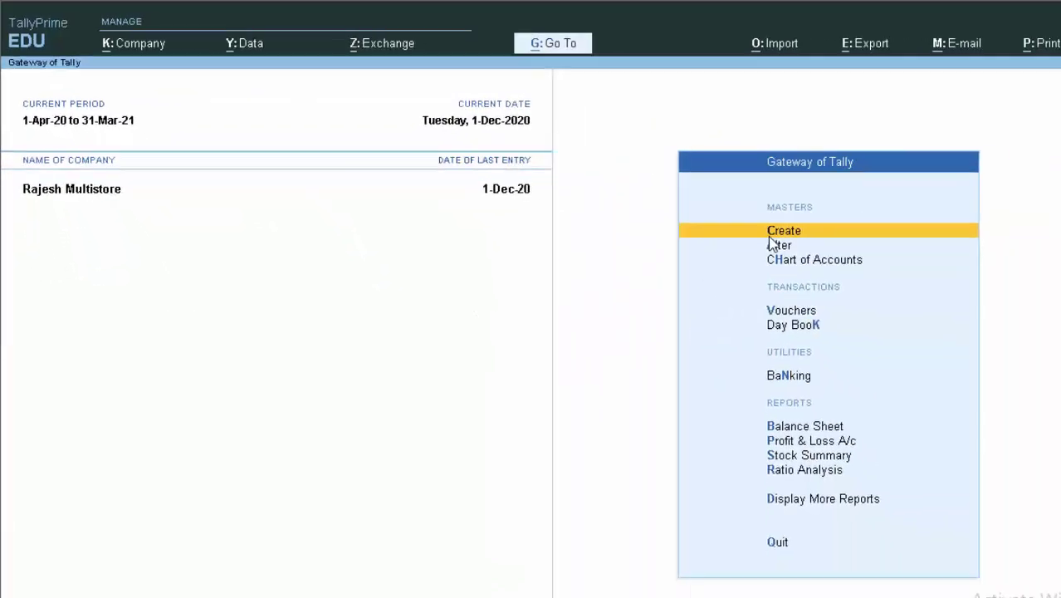
# Dismiss the masters list and show the List of Companies with Create Company highlighted
pyautogui.click(705, 213)
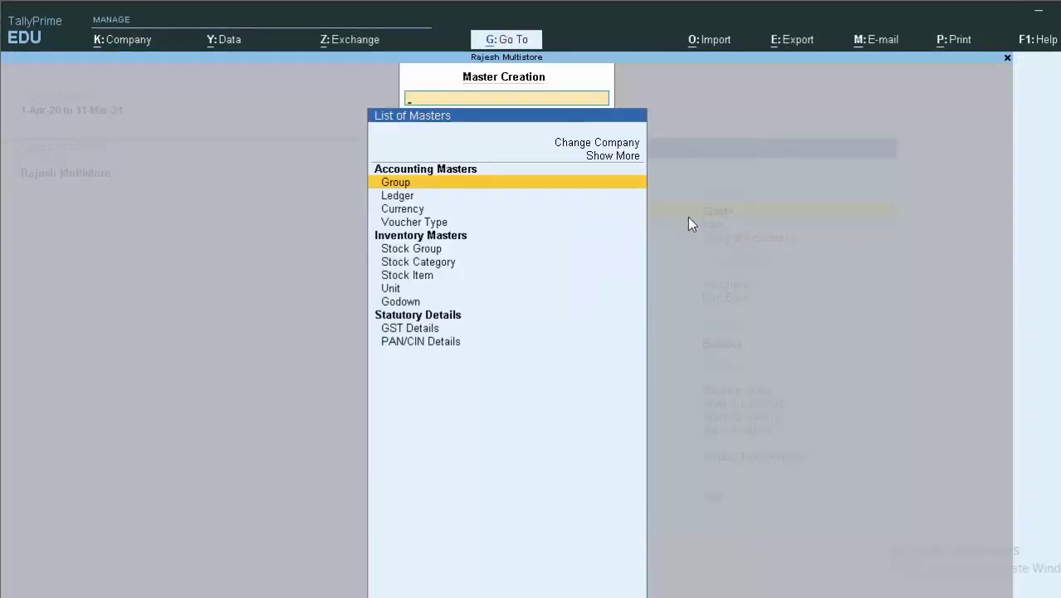
pyautogui.press('Escape')
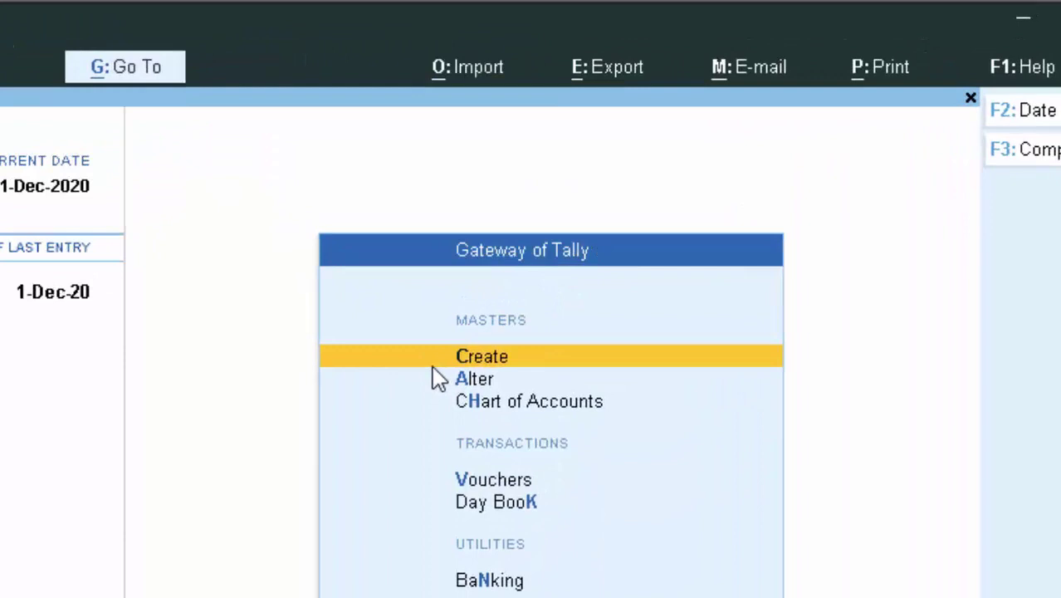
pyautogui.press('F3')
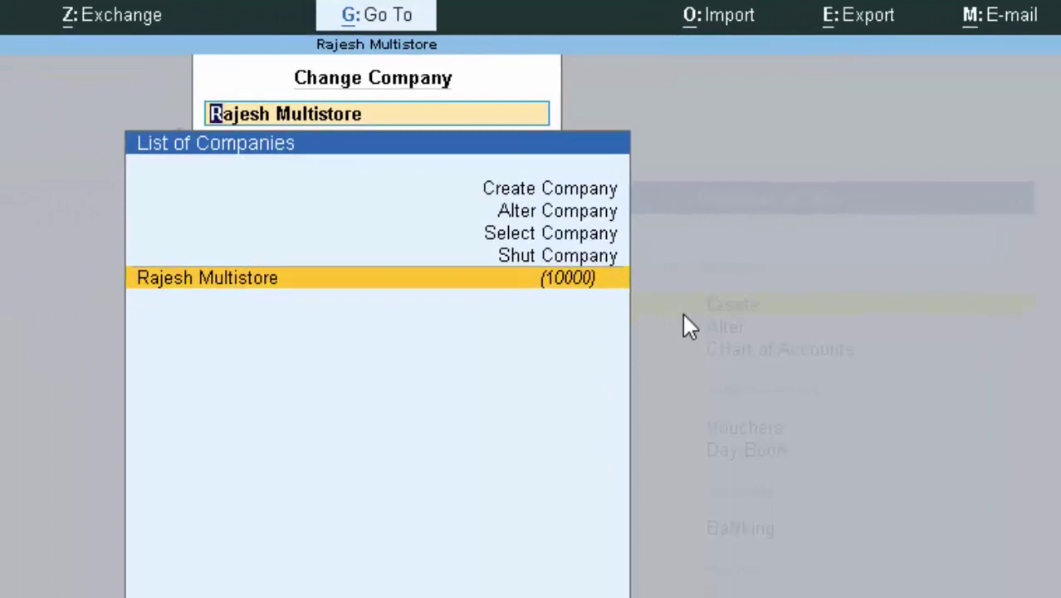
pyautogui.press('Up')
pyautogui.press('Up')
pyautogui.press('Up')
pyautogui.press('Up')
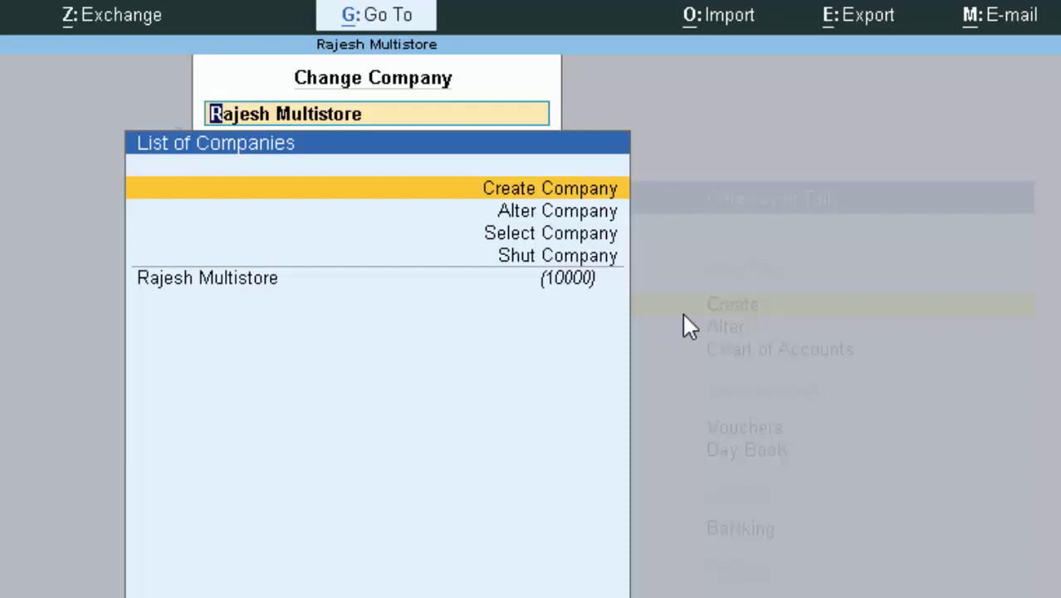
# Create a new company named 'Ajay & Sons' with the address 'New colony Deoria'
pyautogui.press('Return')
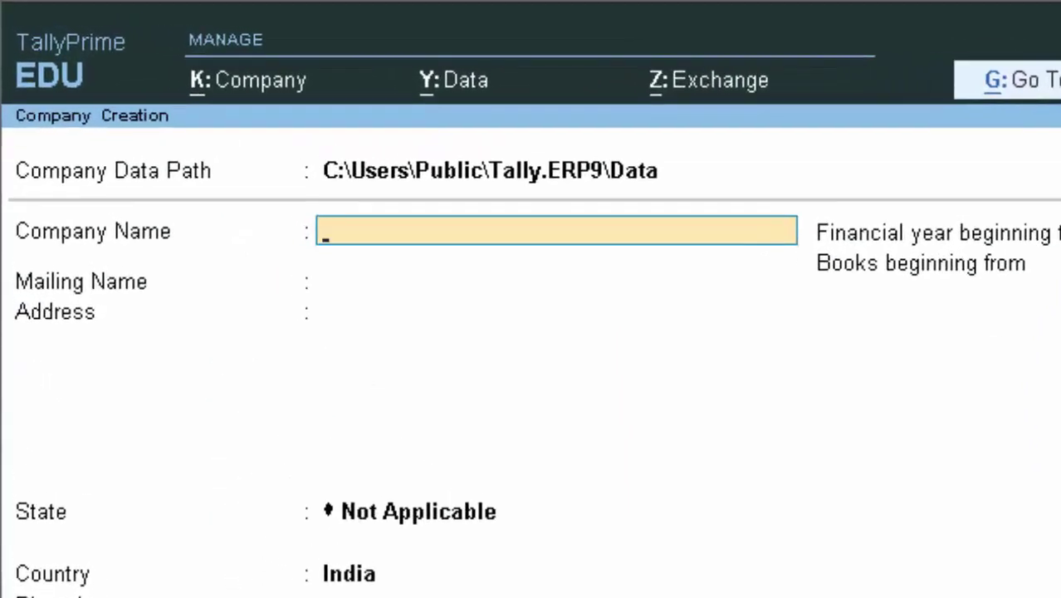
pyautogui.write('A')
pyautogui.write('jay')
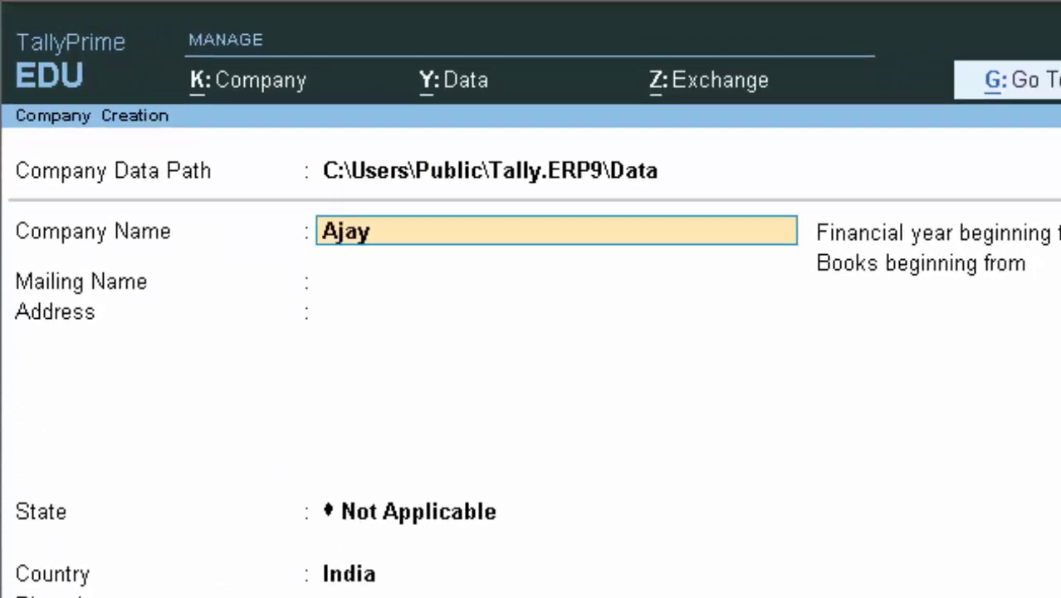
pyautogui.write(' &')
pyautogui.write(' Sons')
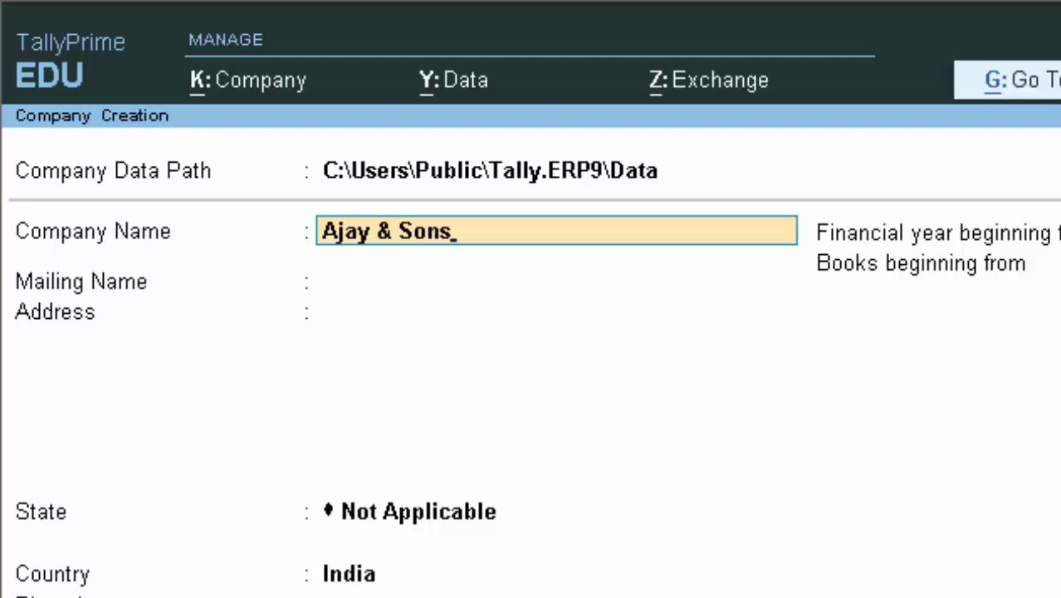
pyautogui.press('Return')
pyautogui.press('Return')
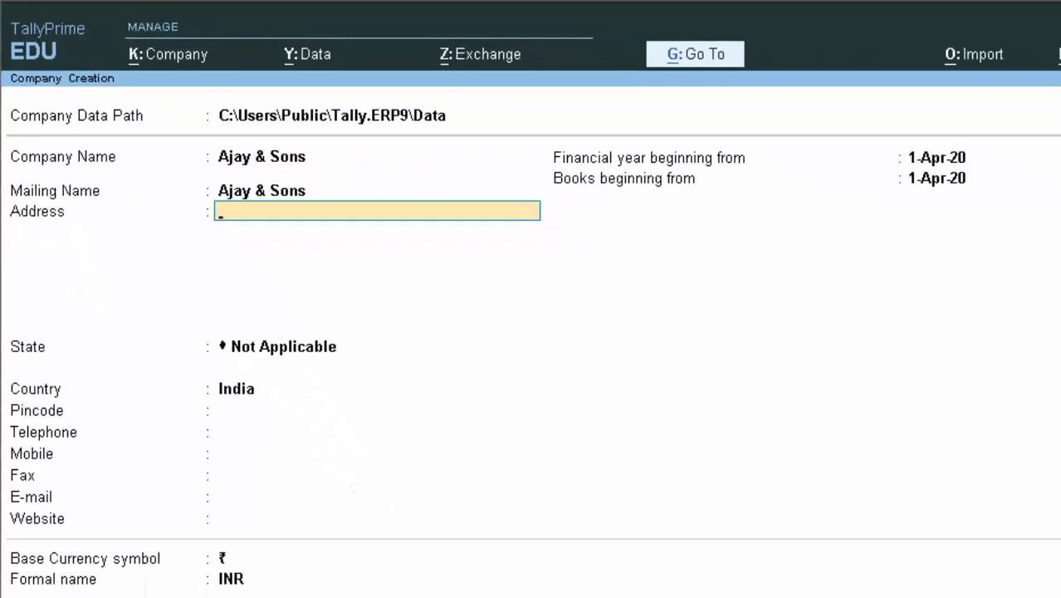
pyautogui.write('New')
pyautogui.write(' c')
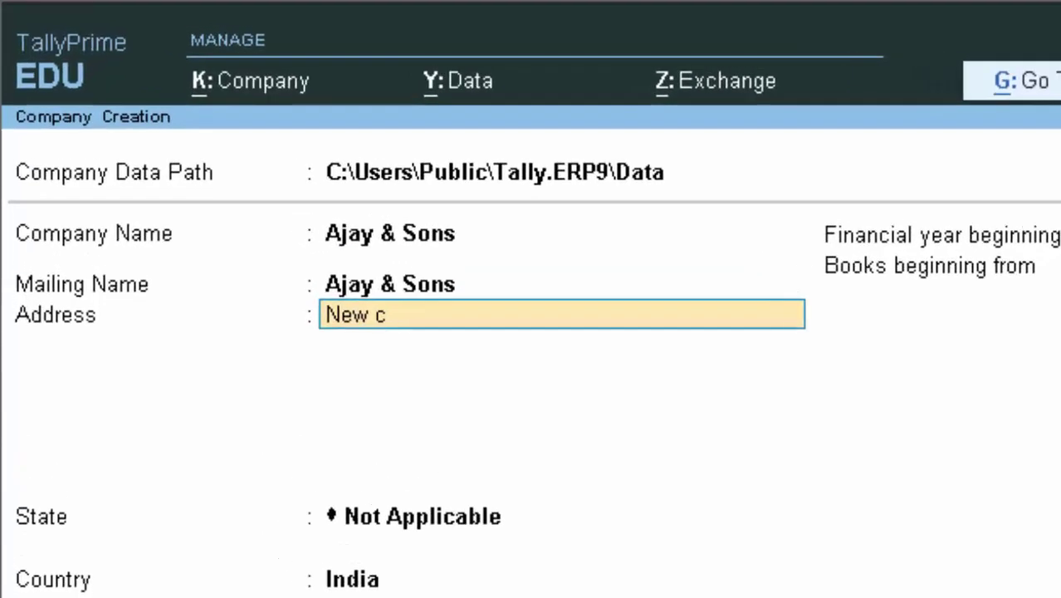
pyautogui.write('olony')
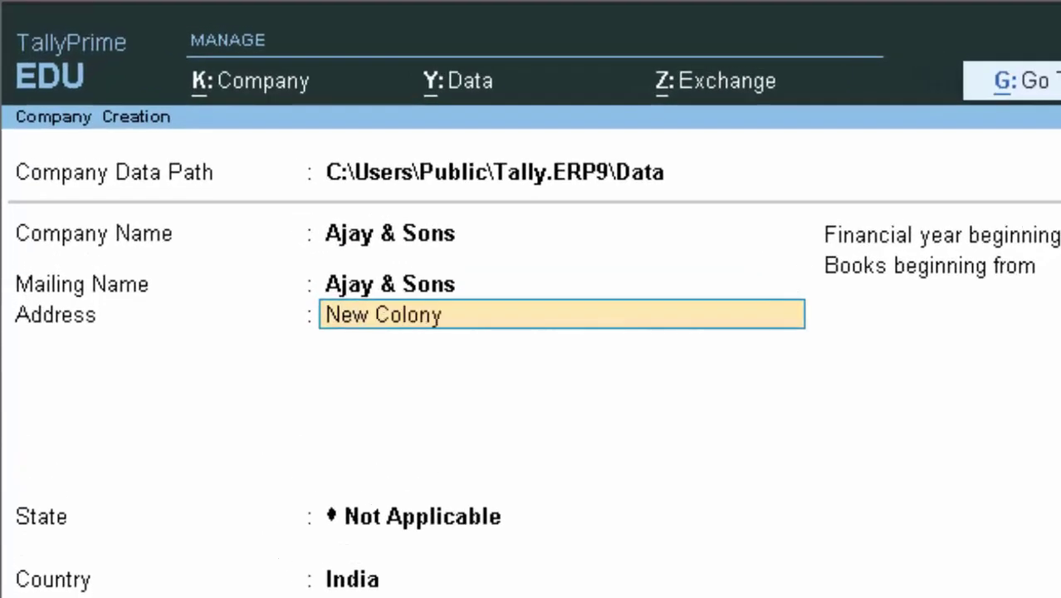
pyautogui.write(' Deor')
pyautogui.write('ia')
pyautogui.press('Return')
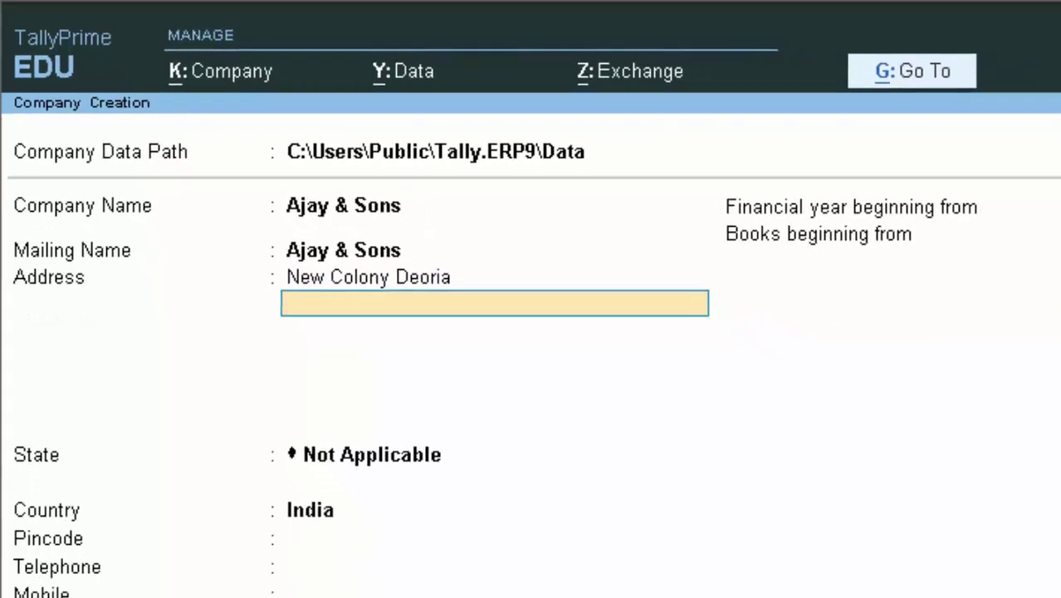
pyautogui.press('Return')
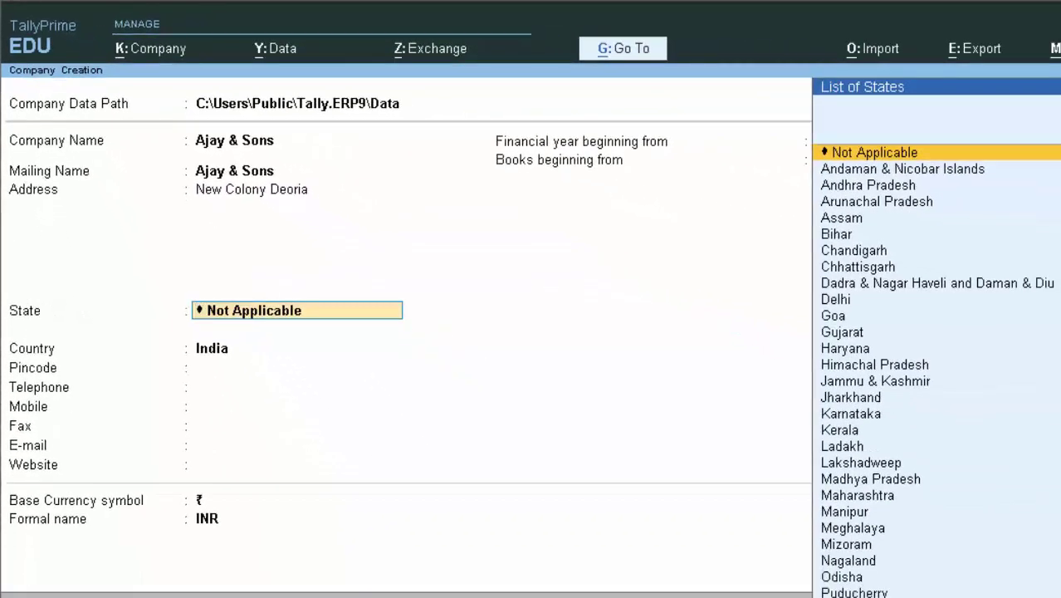
# Set state Uttar Pradesh, pincode 274001 and books beginning from 2-Apr-20
pyautogui.write('U')
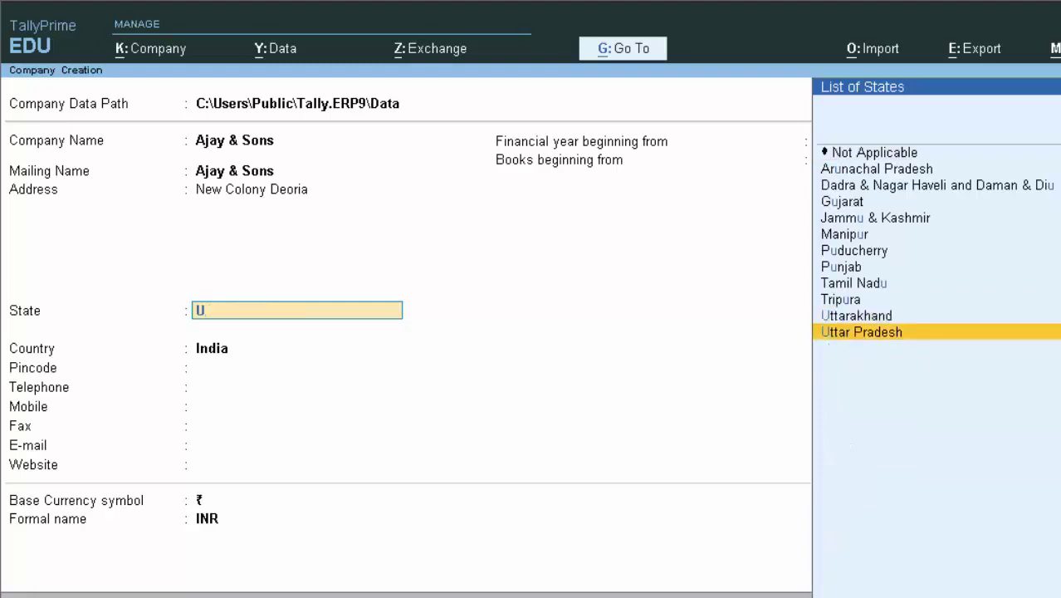
pyautogui.press('Return')
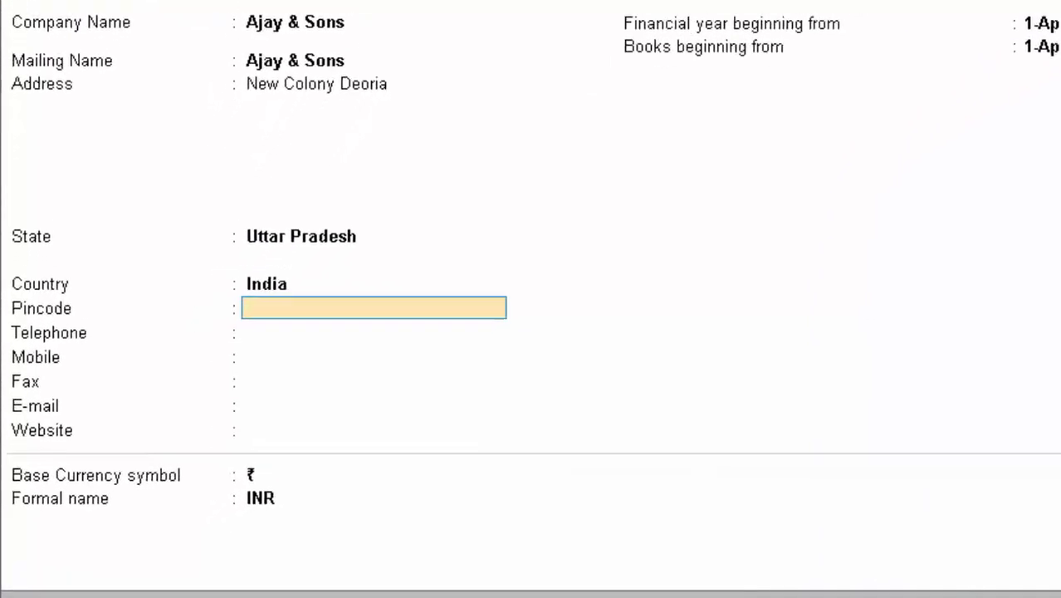
pyautogui.write('2')
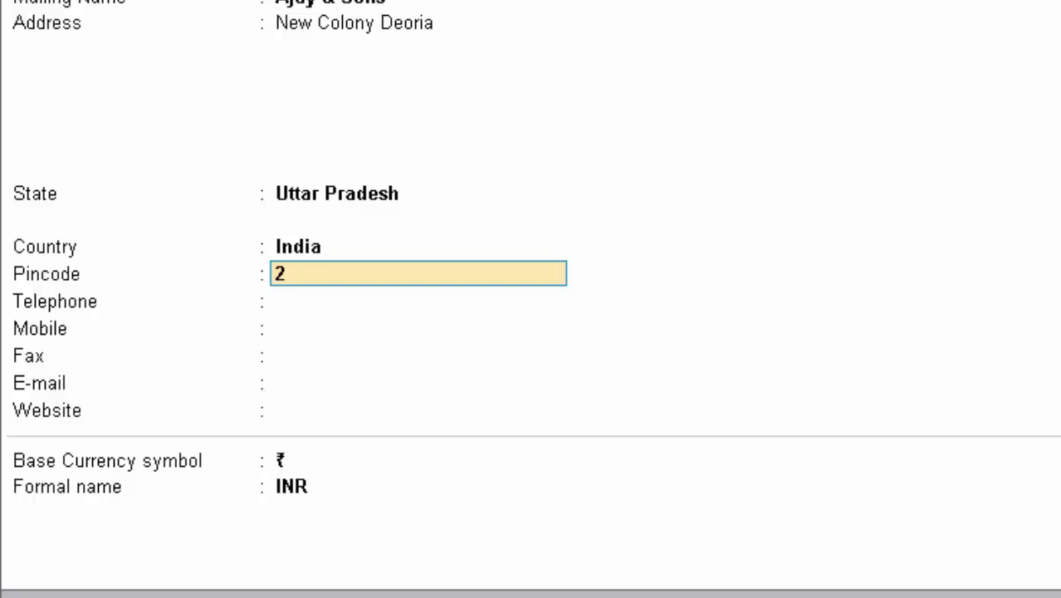
pyautogui.write('74')
pyautogui.write('001')
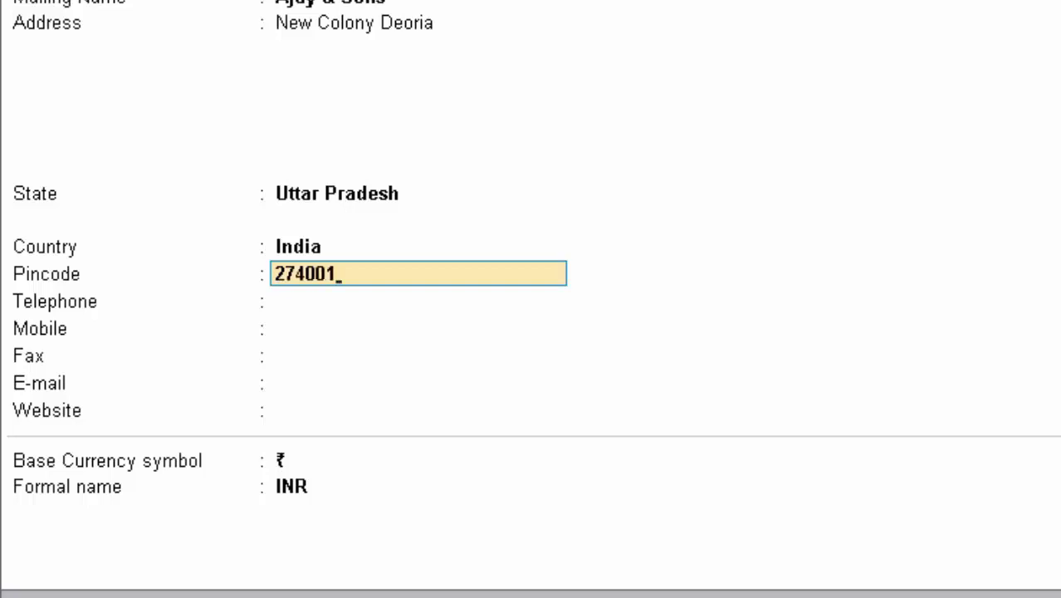
pyautogui.press('Return')
pyautogui.press('Return')
pyautogui.press('Return')
pyautogui.press('Return')
pyautogui.press('Return')
pyautogui.press('Return')
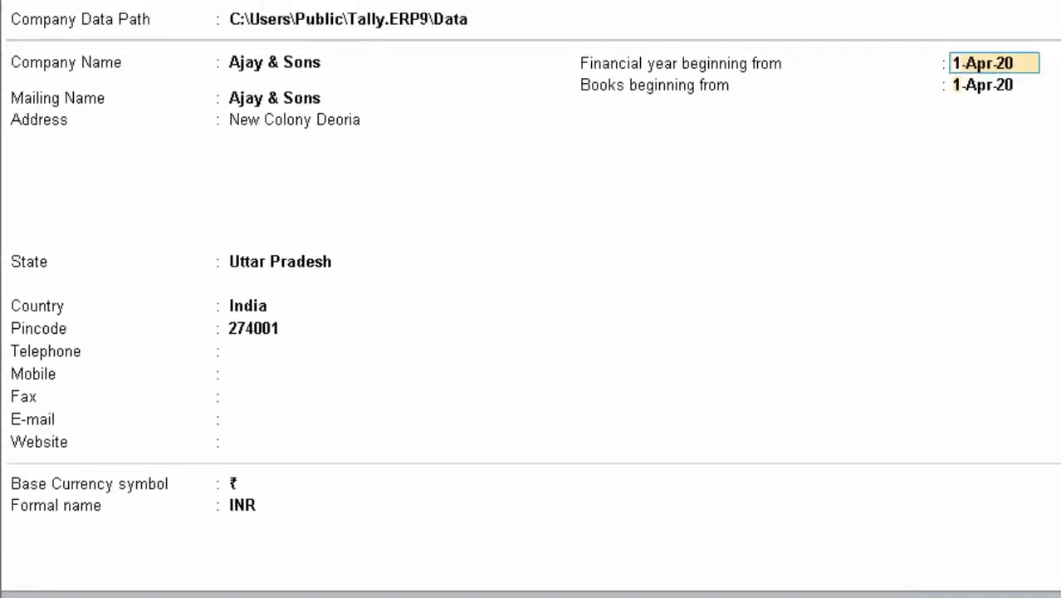
pyautogui.press('Return')
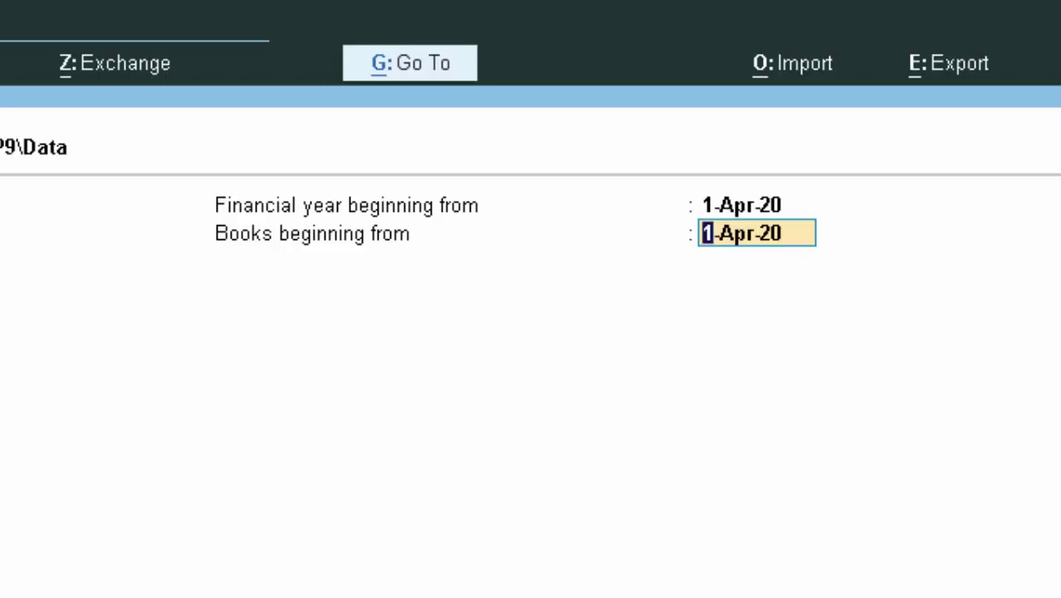
pyautogui.write('2-')
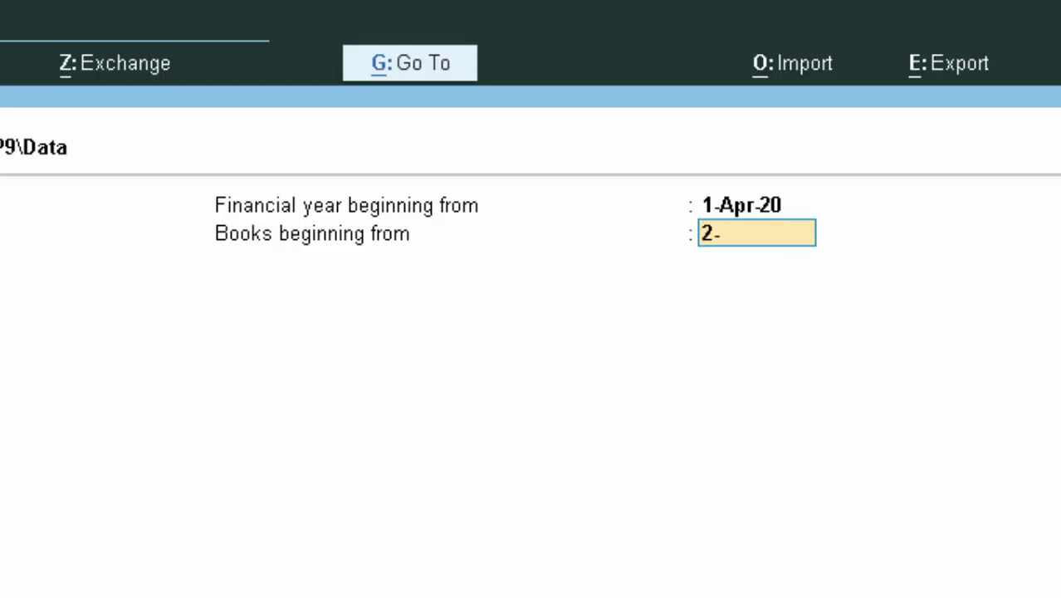
pyautogui.write('4-')
pyautogui.press('Return')
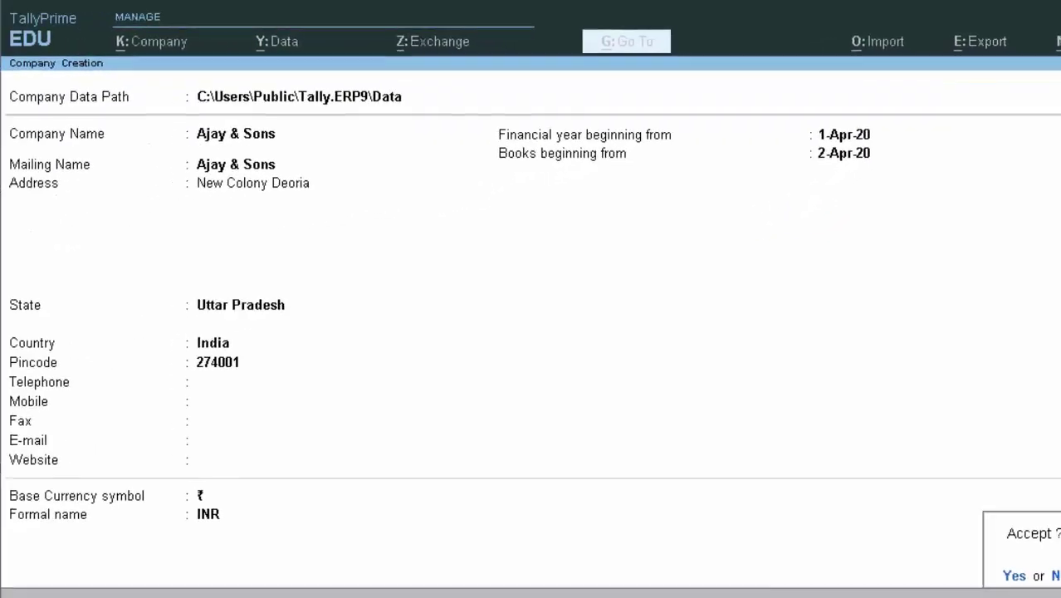
# Accept the Ajay & Sons company details and move through the features to the GST option
pyautogui.press('Return')
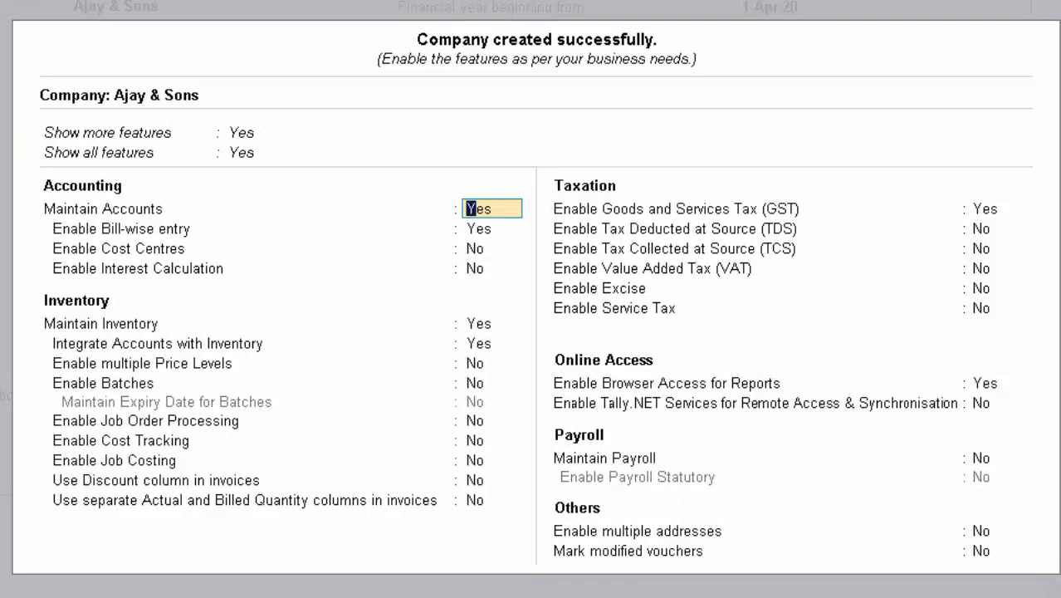
pyautogui.press('Return')
pyautogui.press('Return')
pyautogui.press('Return')
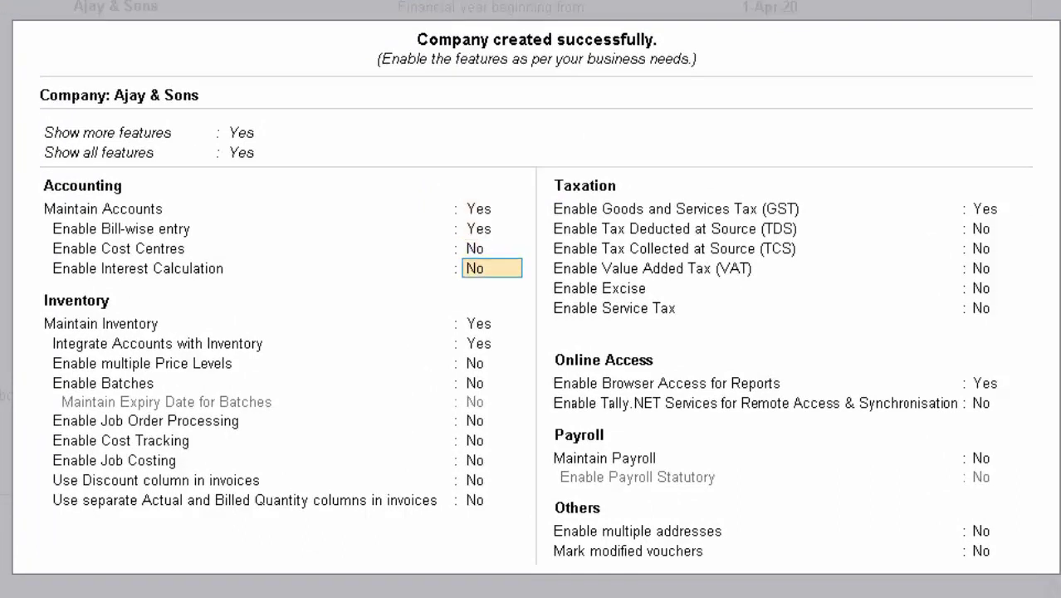
pyautogui.press('Return')
pyautogui.press('Return')
pyautogui.press('Return')
pyautogui.press('Return')
pyautogui.press('Return')
pyautogui.press('Return')
pyautogui.press('Return')
pyautogui.press('Return')
pyautogui.press('Return')
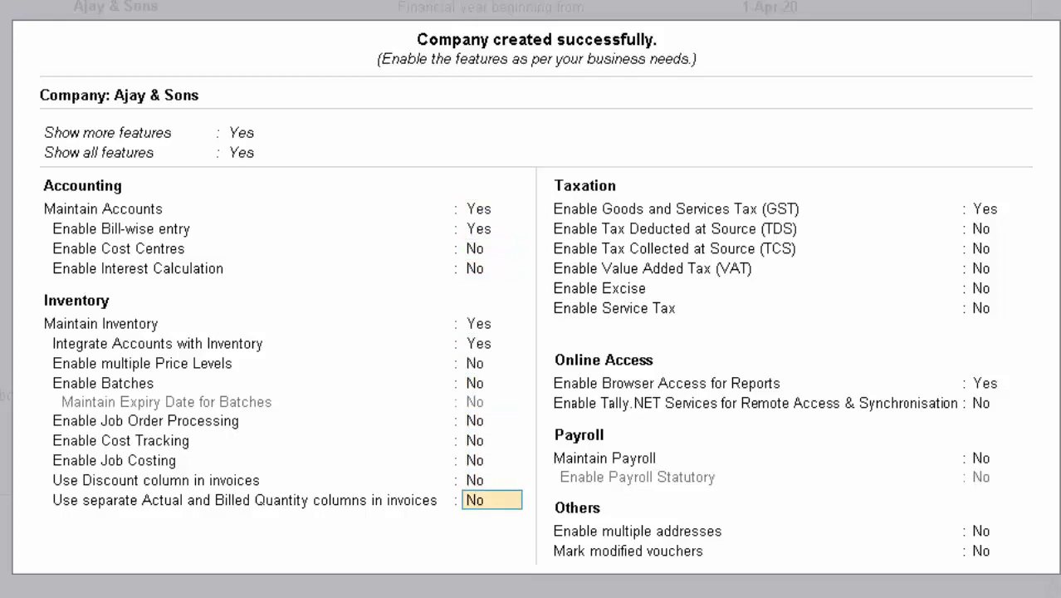
pyautogui.press('Return')
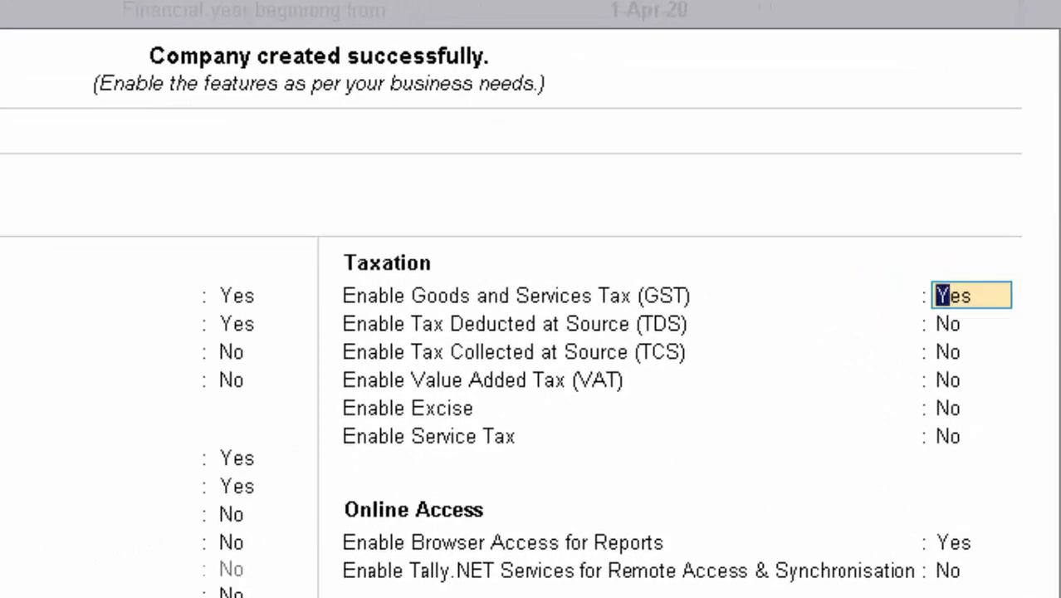
# Enable GST, keeping Uttar Pradesh, Regular registration and 2-Apr-20 as the GST details
pyautogui.write('y')
pyautogui.press('Return')
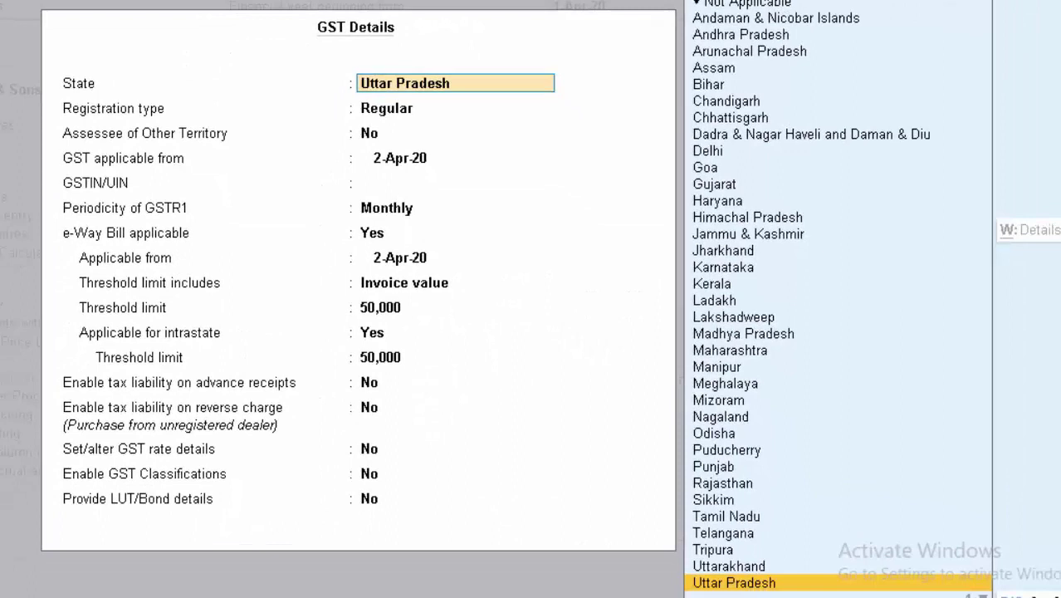
pyautogui.press('Return')
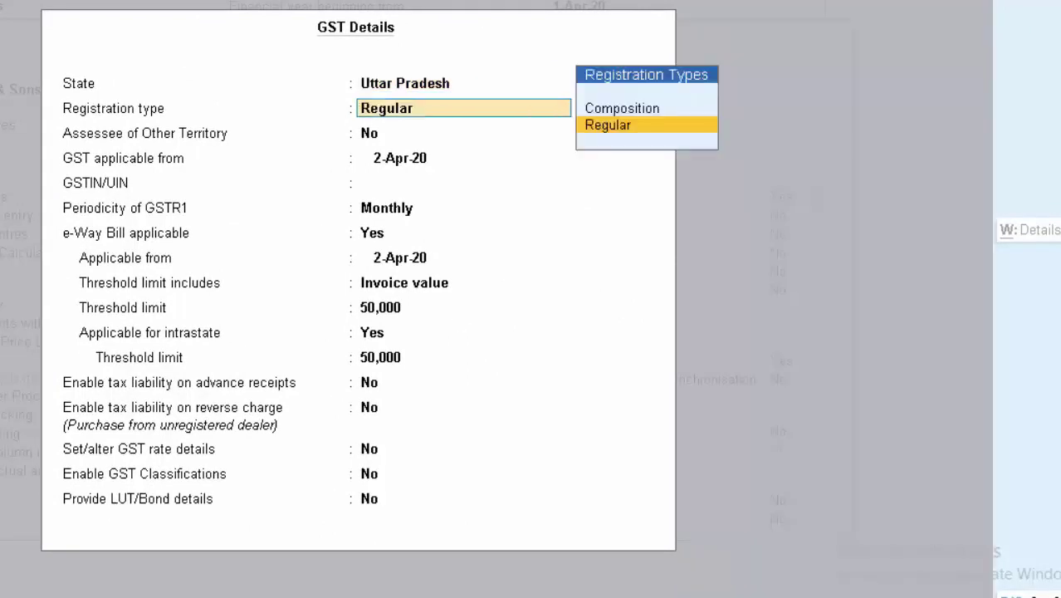
pyautogui.press('Return')
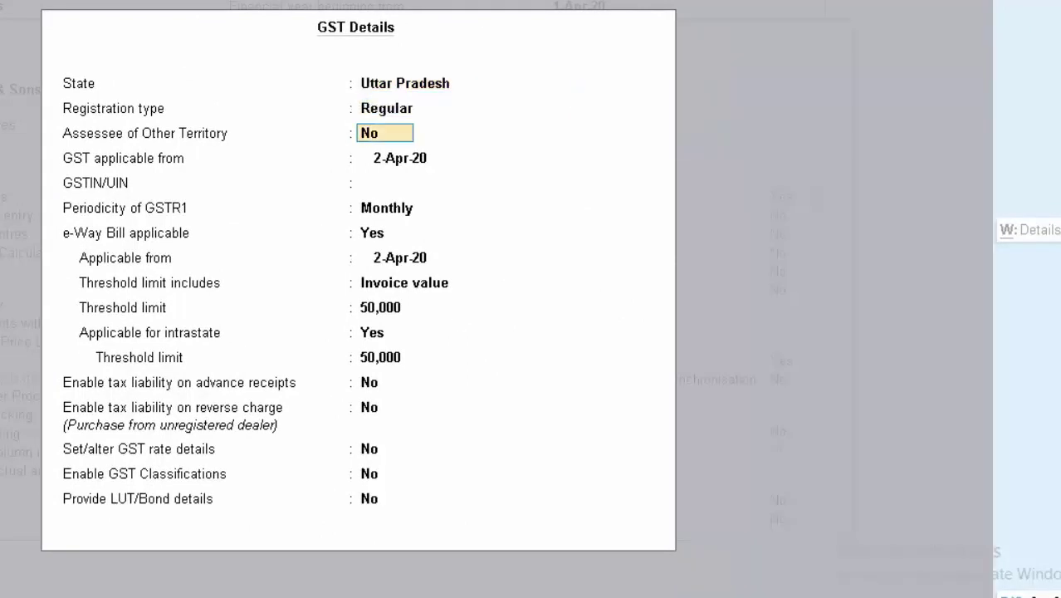
pyautogui.press('Return')
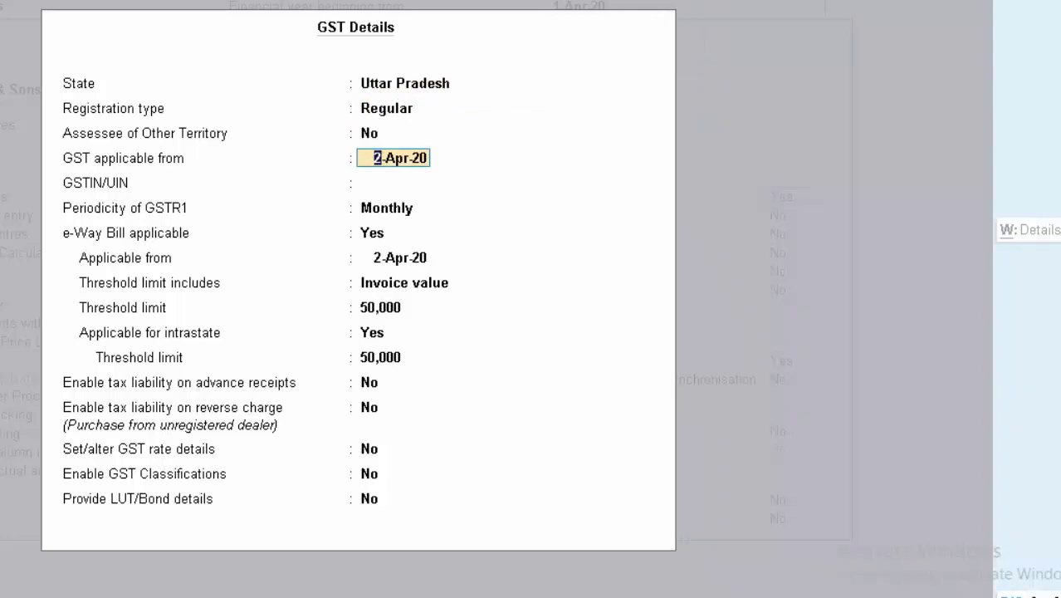
pyautogui.press('Return')
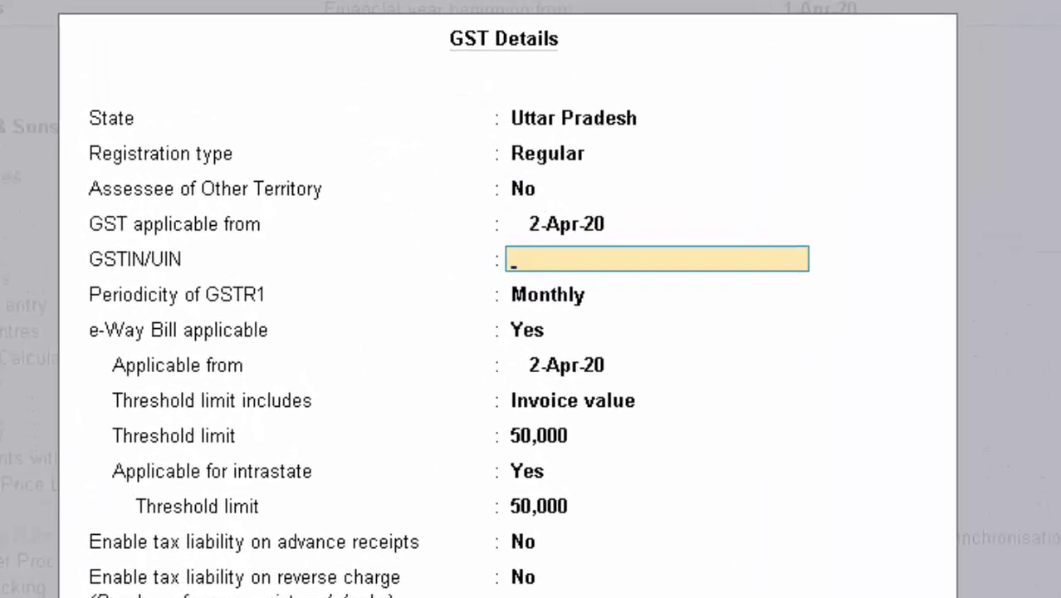
# Enter the company's GSTIN, keep GSTR1 Monthly, and set e-Way Bill to No
pyautogui.write('A')
pyautogui.write('ISPT')
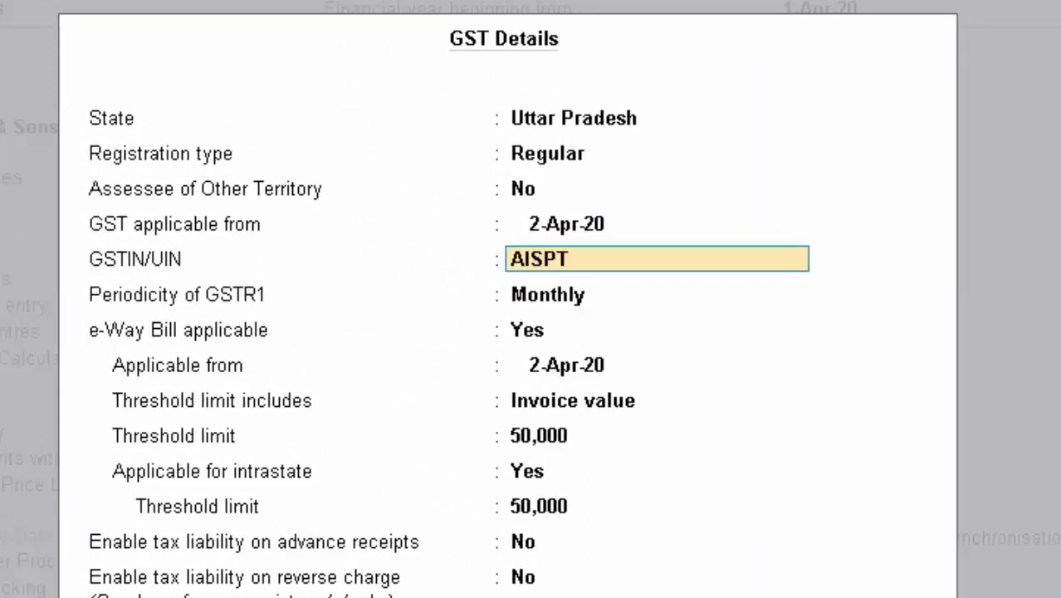
pyautogui.write('6789H')
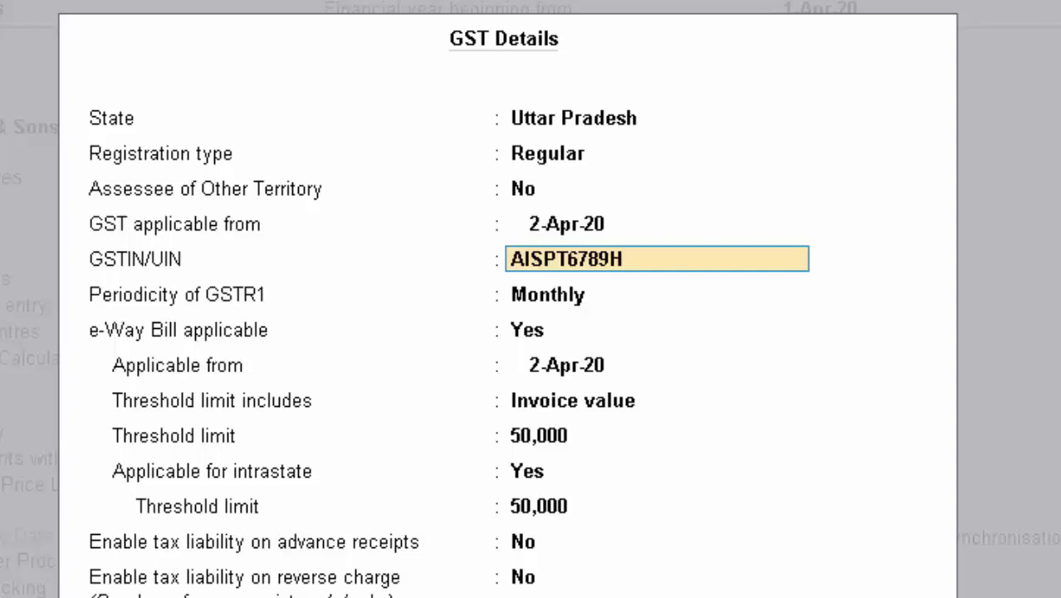
pyautogui.press('Return')
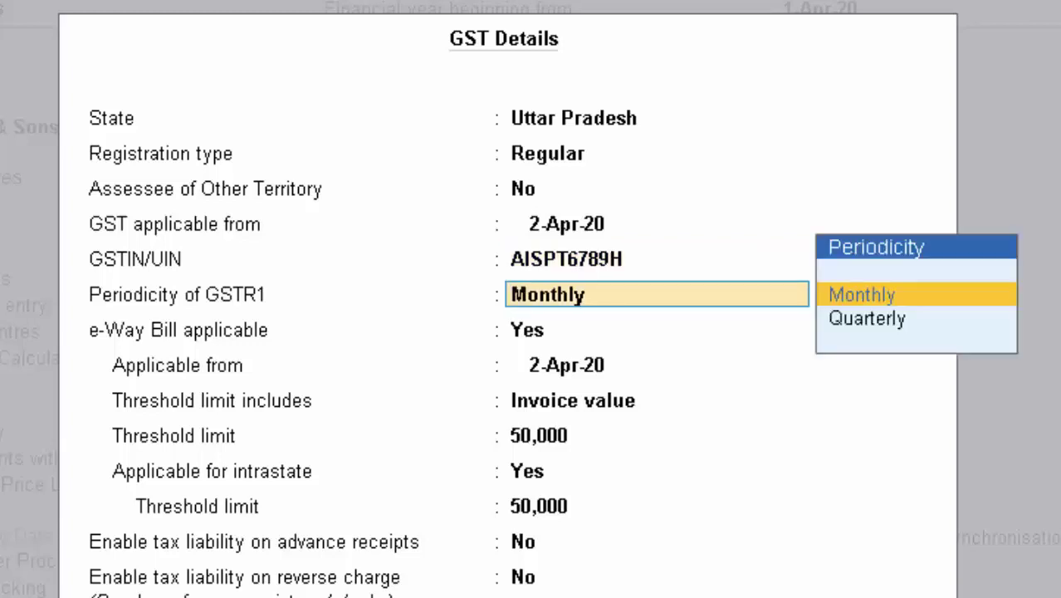
pyautogui.press('Return')
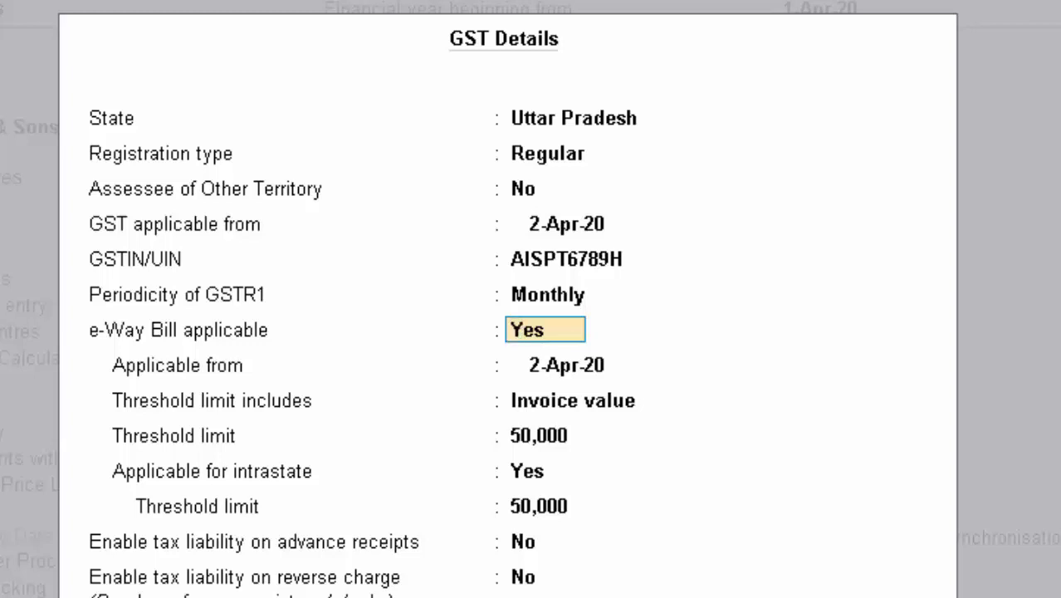
pyautogui.write('n')
pyautogui.press('Return')
pyautogui.press('Return')
pyautogui.press('Return')
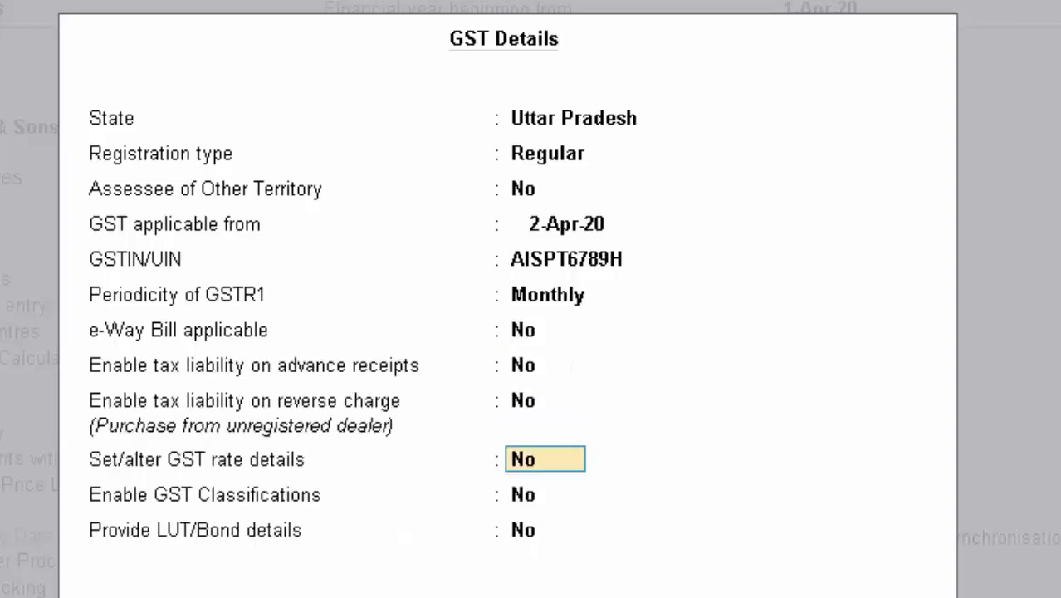
pyautogui.write('y')
pyautogui.press('Return')
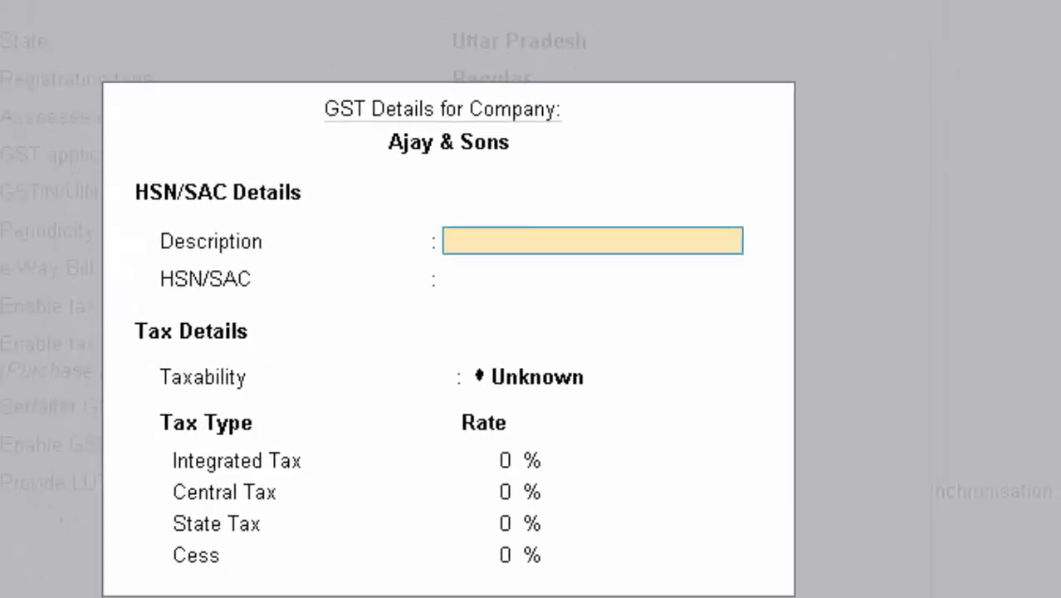
# Set GST rates for 'Item' as Taxable at 28% integrated tax, splitting into 14% central and state
pyautogui.write('Ite')
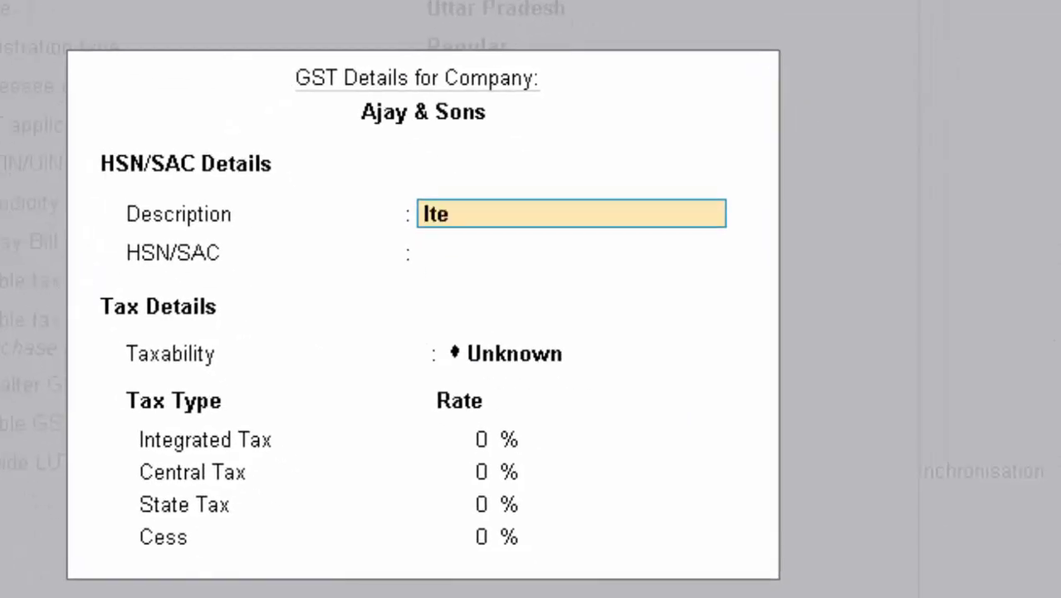
pyautogui.write('m')
pyautogui.press('Return')
pyautogui.press('Return')
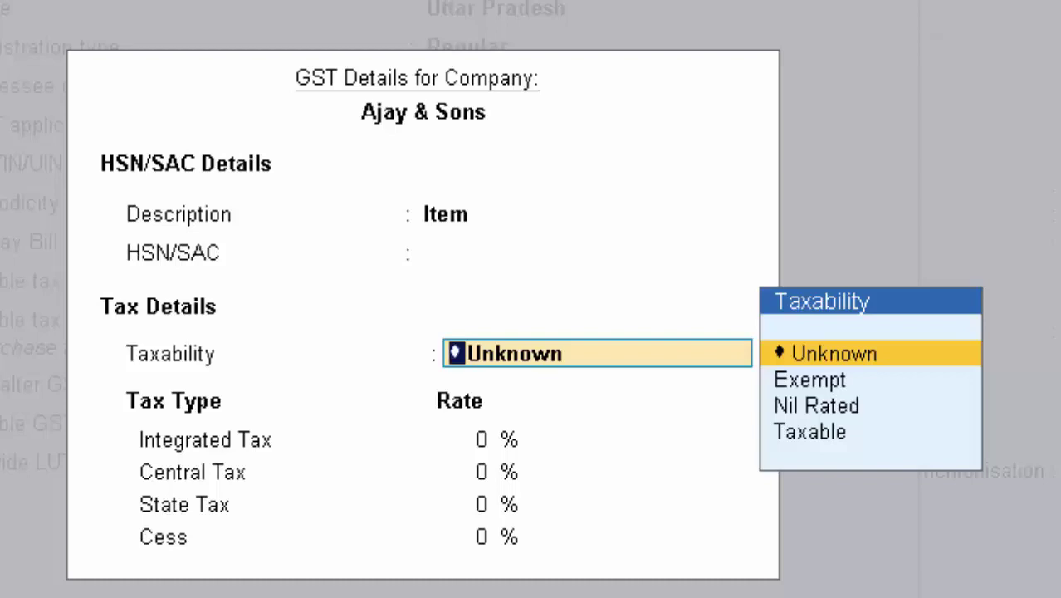
pyautogui.press('Down')
pyautogui.press('Down')
pyautogui.press('Down')
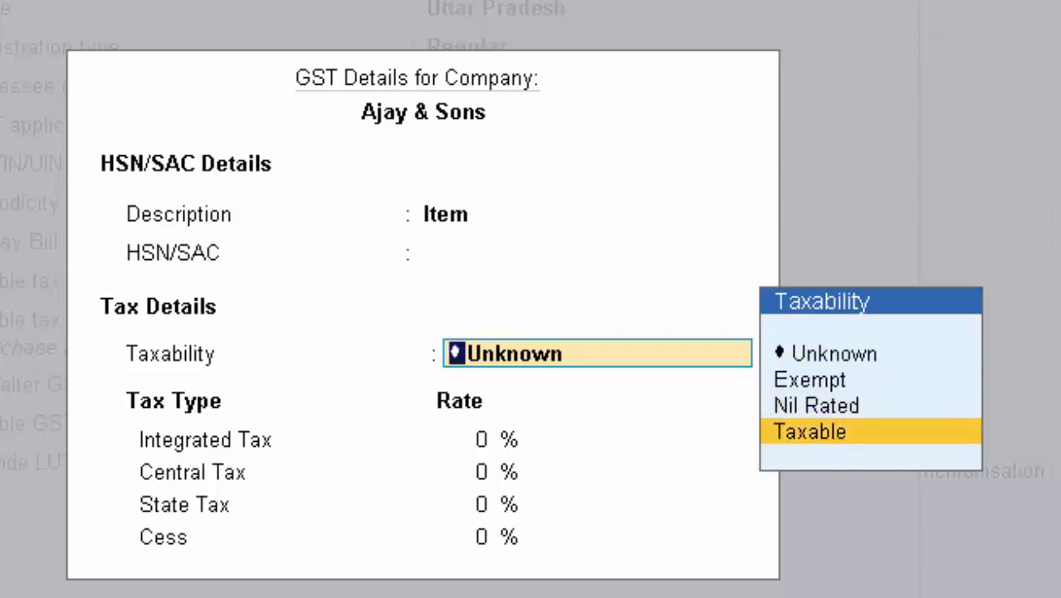
pyautogui.press('Return')
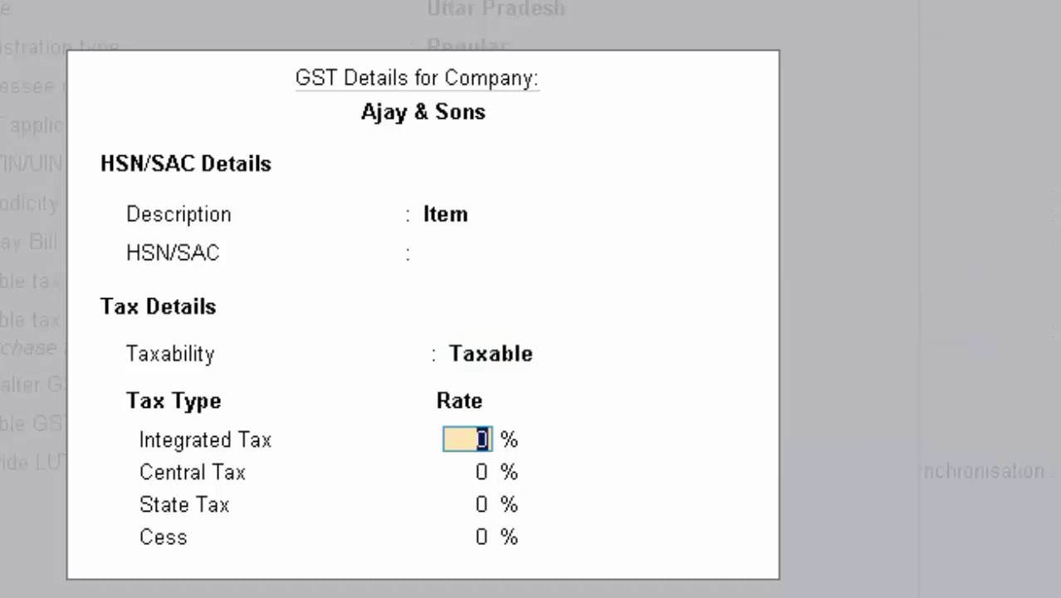
pyautogui.write('2')
pyautogui.write('8')
pyautogui.press('Return')
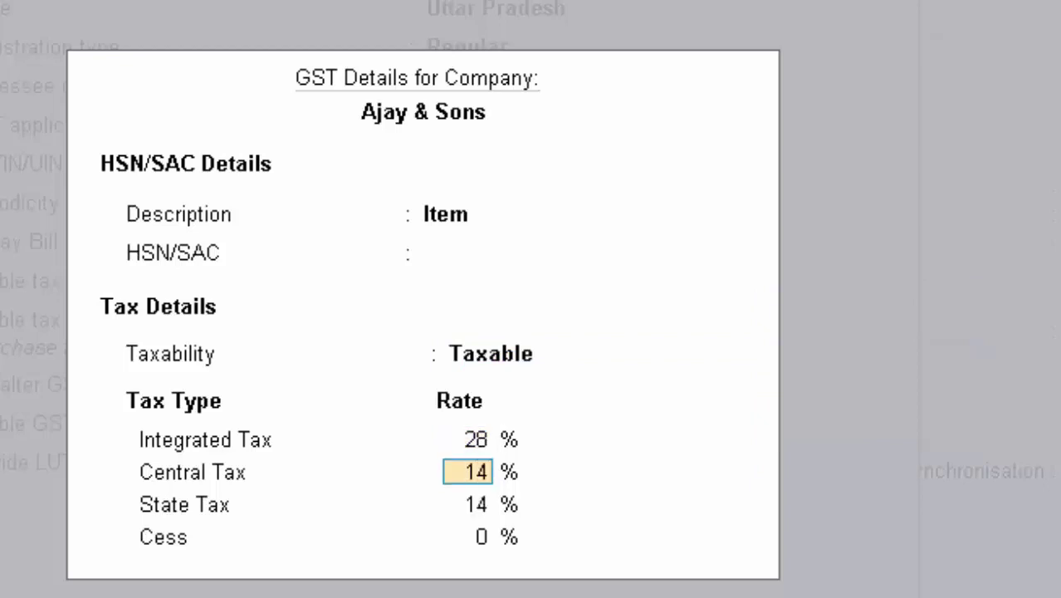
# Finish the GST rate and feature settings and accept the Ajay & Sons company
pyautogui.press('Return')
pyautogui.press('Return')
pyautogui.press('Return')
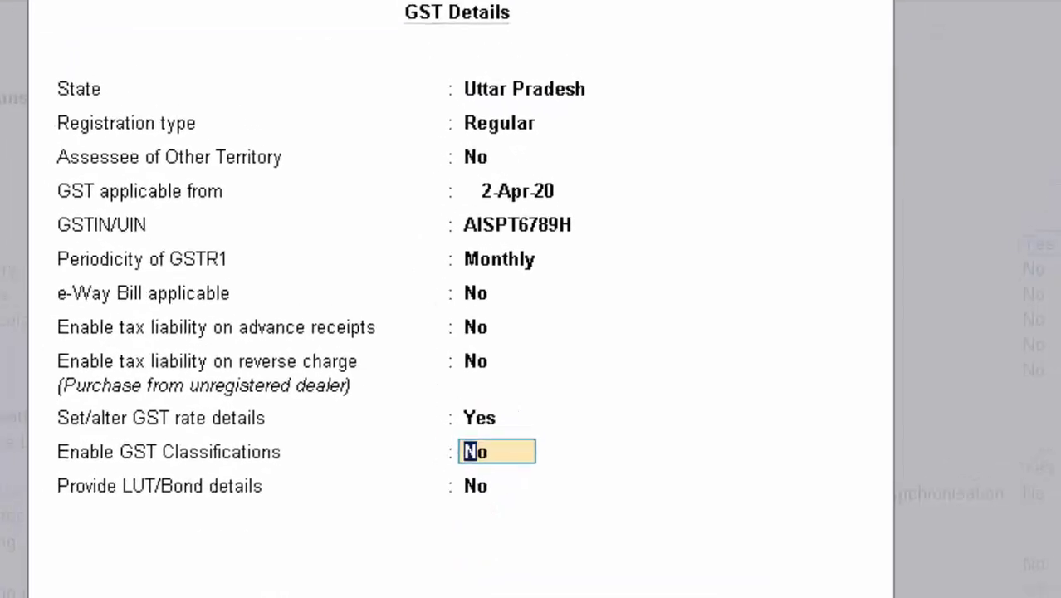
pyautogui.press('Return')
pyautogui.press('Return')
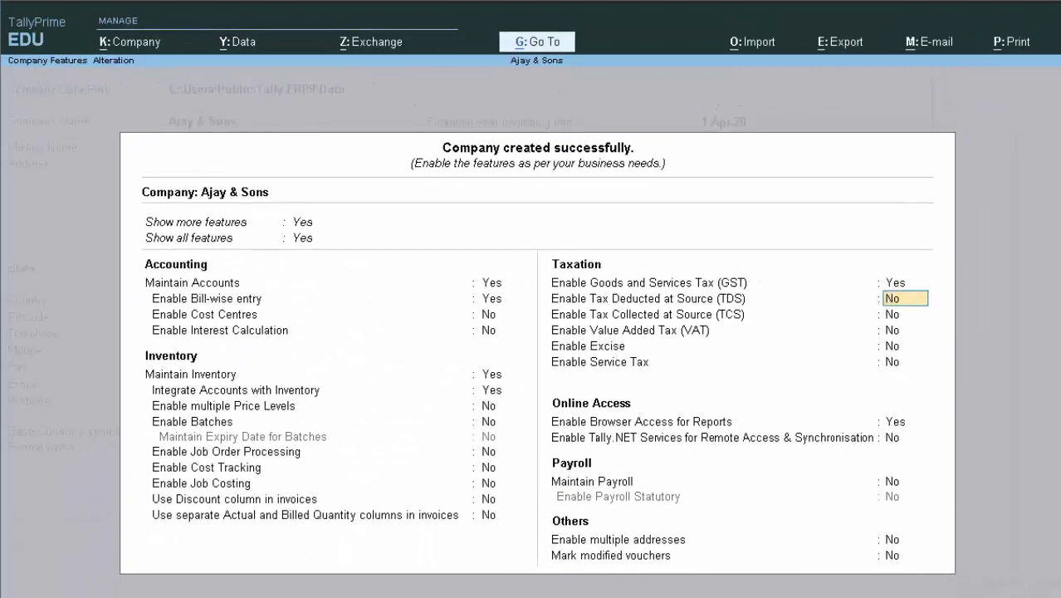
pyautogui.press('Return')
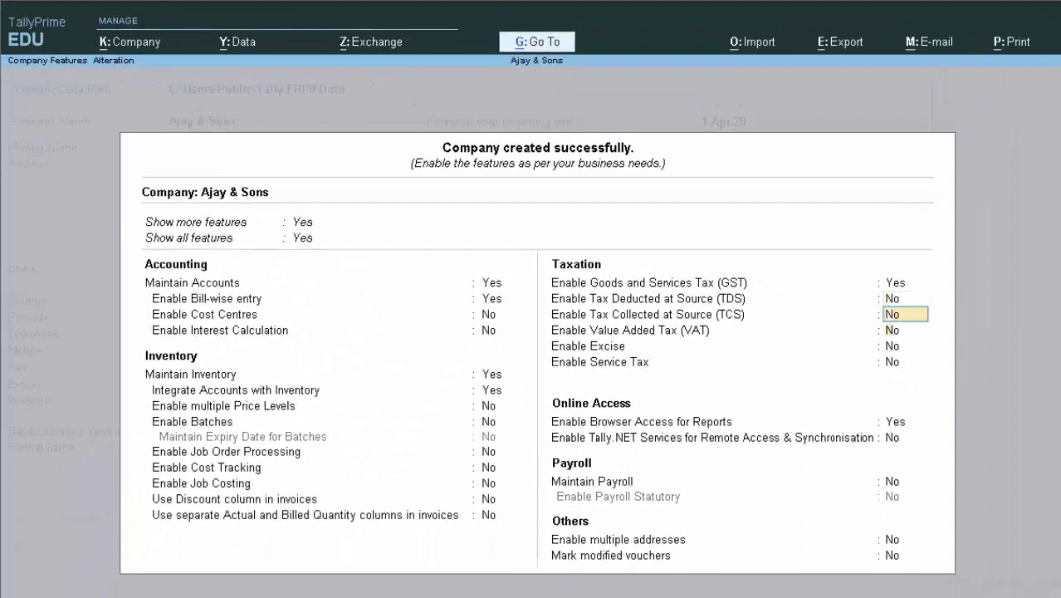
pyautogui.press('Return')
pyautogui.press('Return')
pyautogui.press('Return')
pyautogui.press('Return')
pyautogui.press('Return')
pyautogui.press('Return')
pyautogui.press('Return')
pyautogui.press('Return')
pyautogui.press('Return')
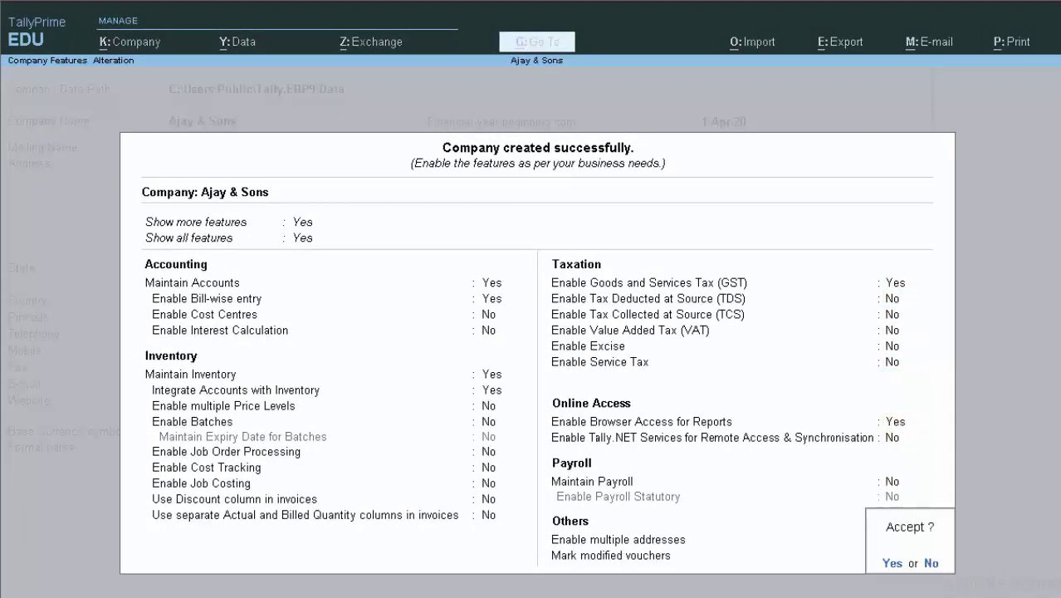
pyautogui.press('Return')
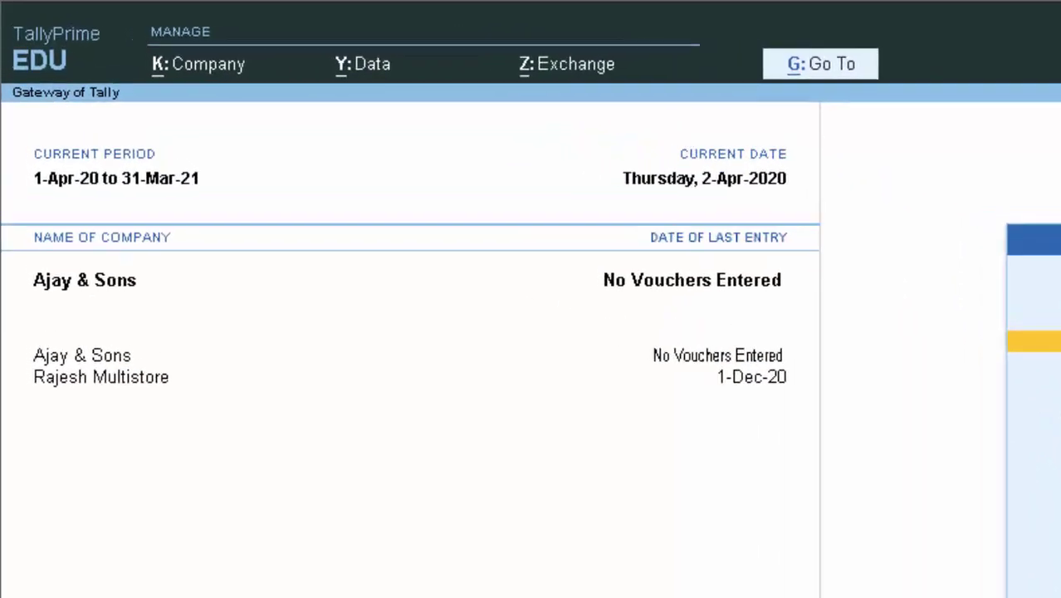
# Bring up the Shut Company list of loaded companies
pyautogui.press('F3')
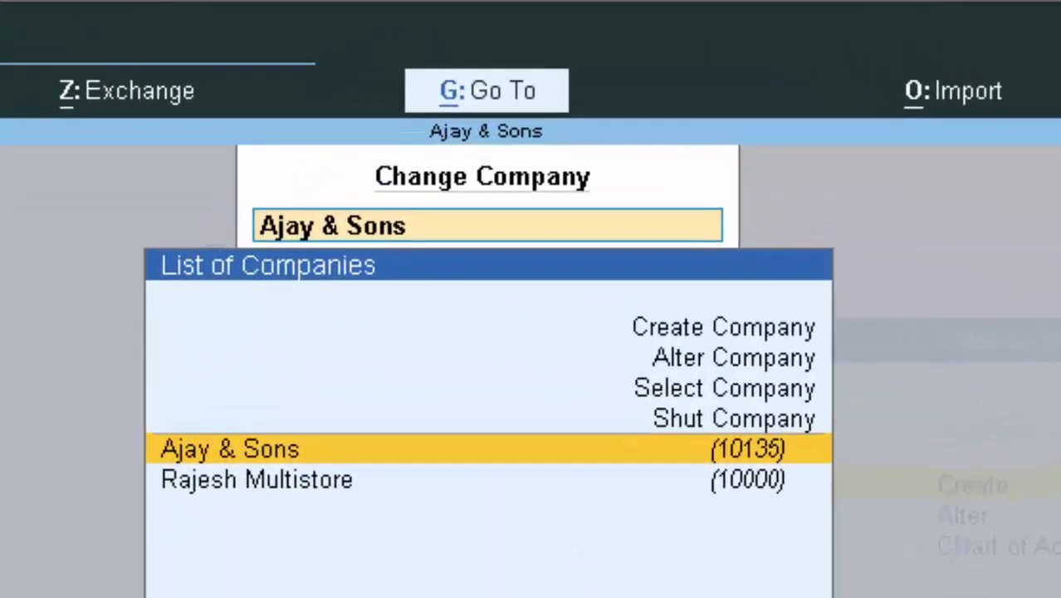
pyautogui.press('Up')
pyautogui.press('Return')
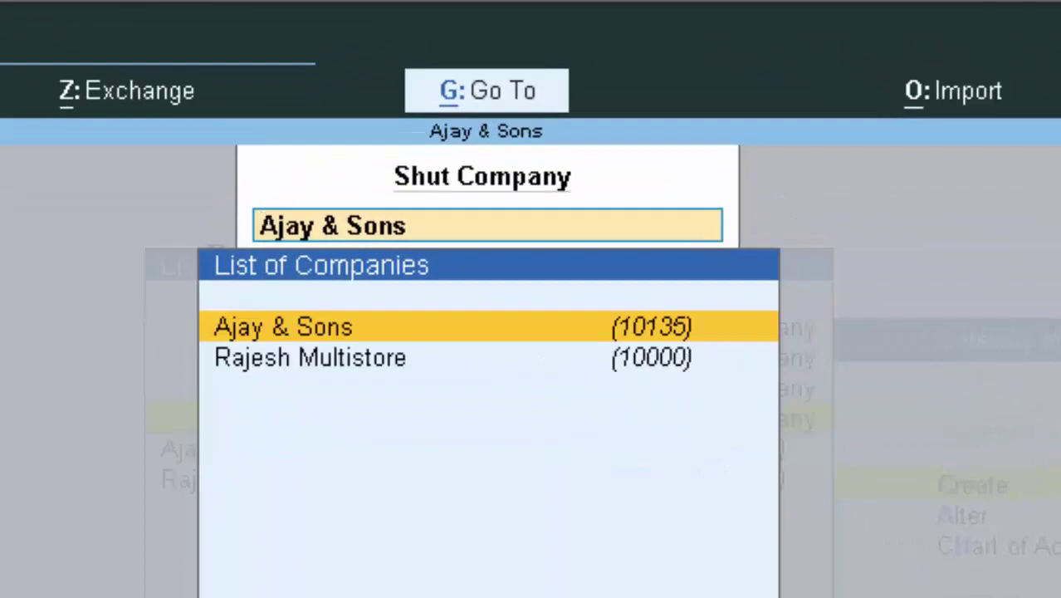
# Shut Rajesh Multistore, leaving Ajay & Sons open, and start voucher entry
pyautogui.press('Down')
pyautogui.press('Return')
pyautogui.press('Return')
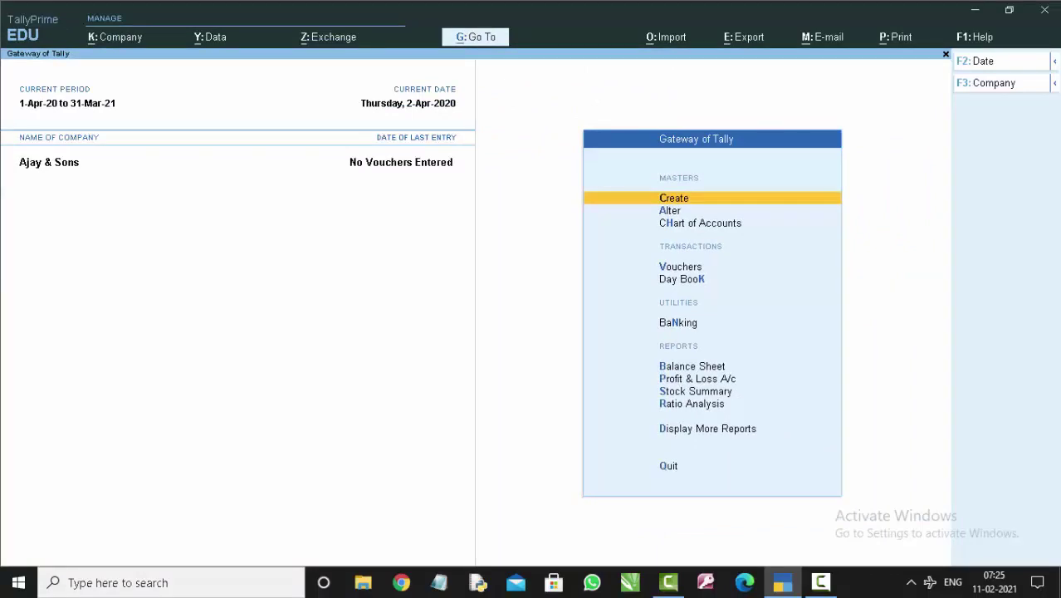
pyautogui.press('v')
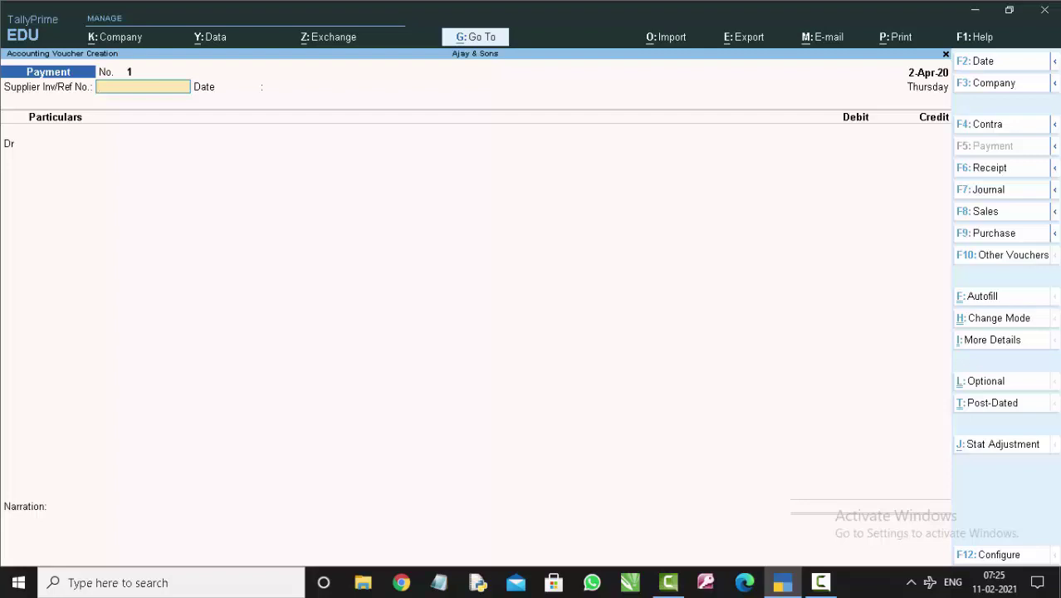
# Switch to a Receipt voucher and enter the supplier reference number
pyautogui.press('F6')
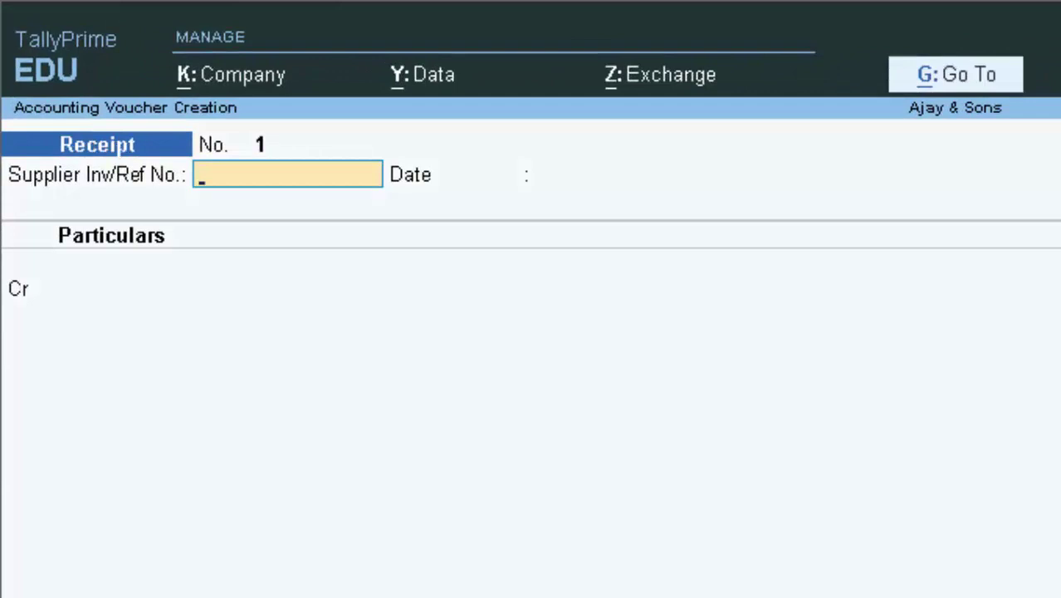
pyautogui.write('46478')
pyautogui.press('Return')
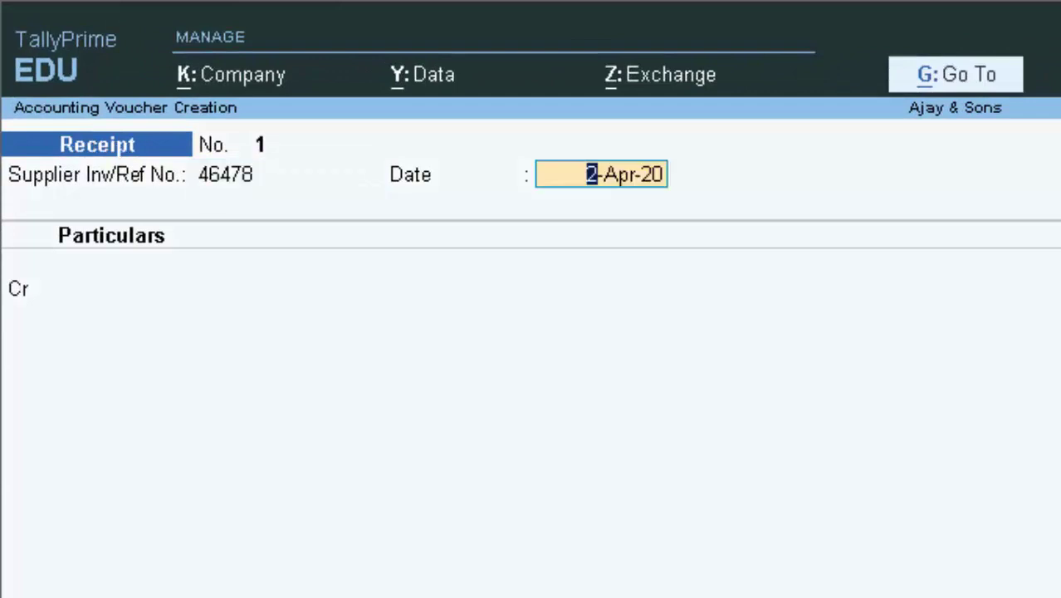
pyautogui.press('Return')
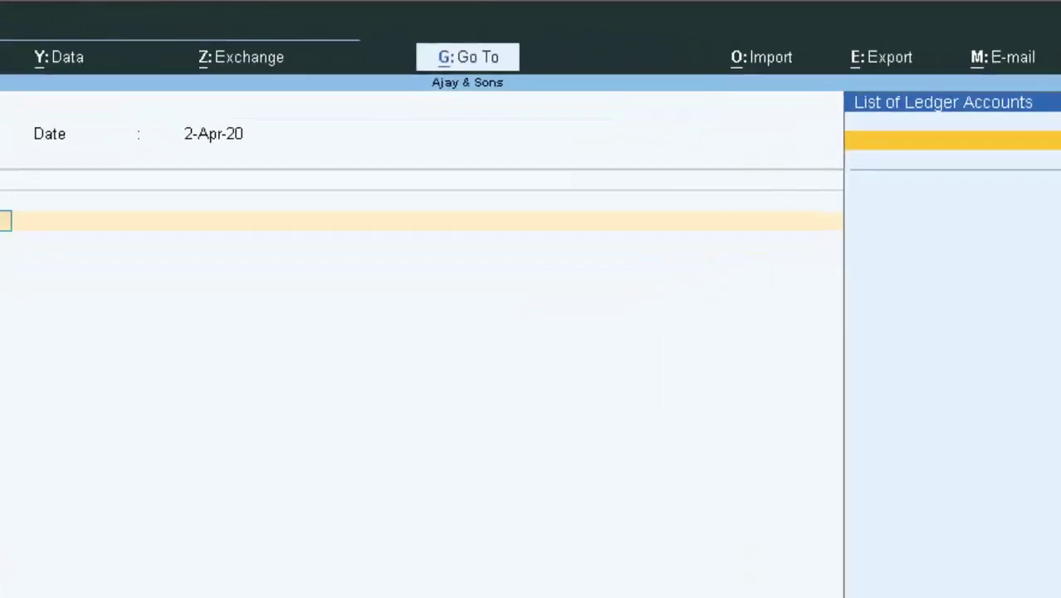
# Create a new ledger 'Capital A/c' under the Capital Account group
pyautogui.press('Return')
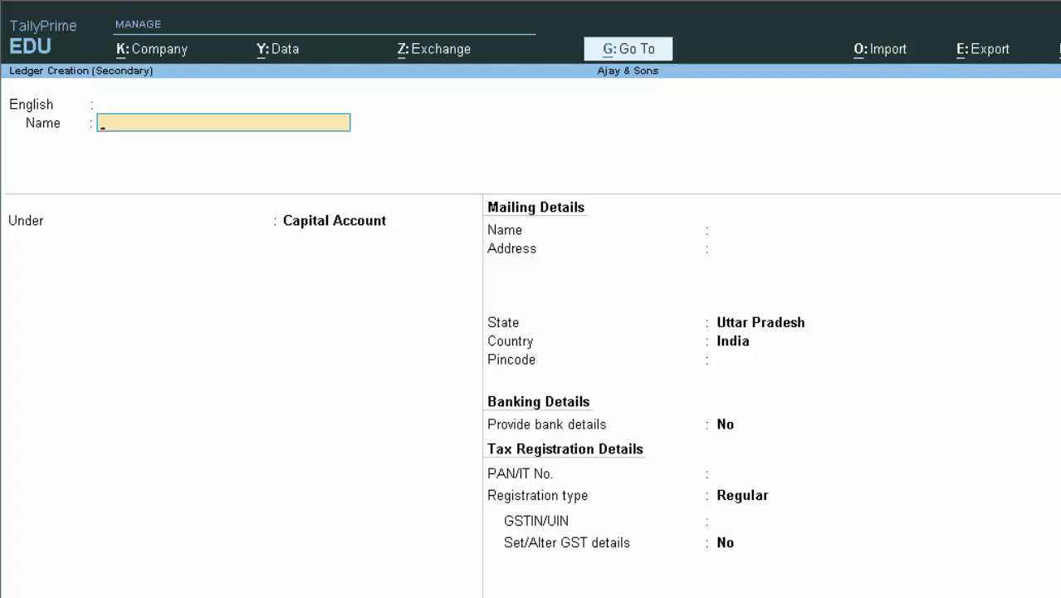
pyautogui.write('Ca')
pyautogui.write('p')
pyautogui.write('i')
pyautogui.write('ta')
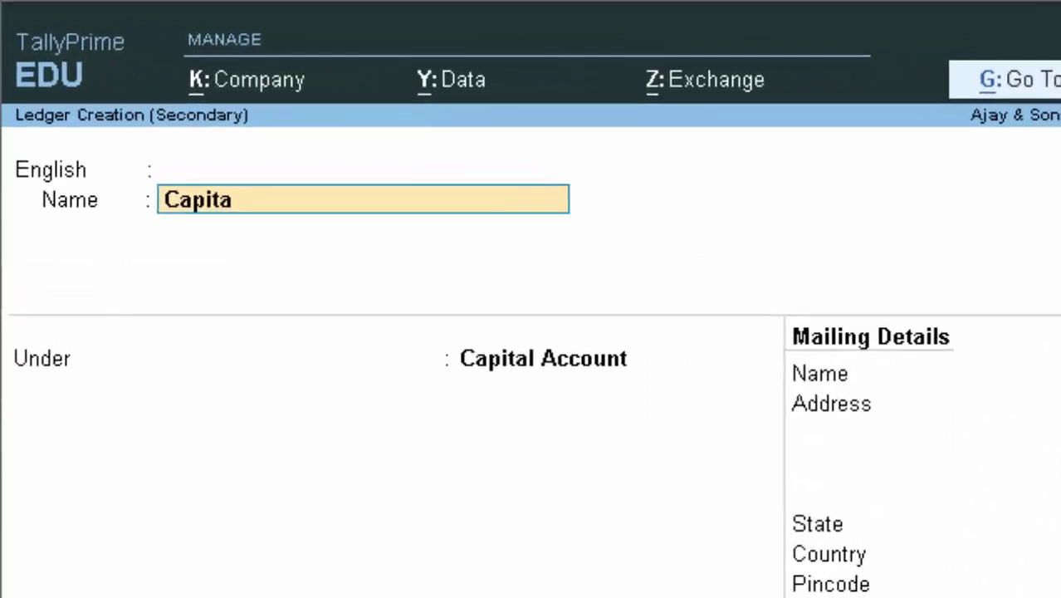
pyautogui.write('l a/')
pyautogui.write('c')
pyautogui.press('Return')
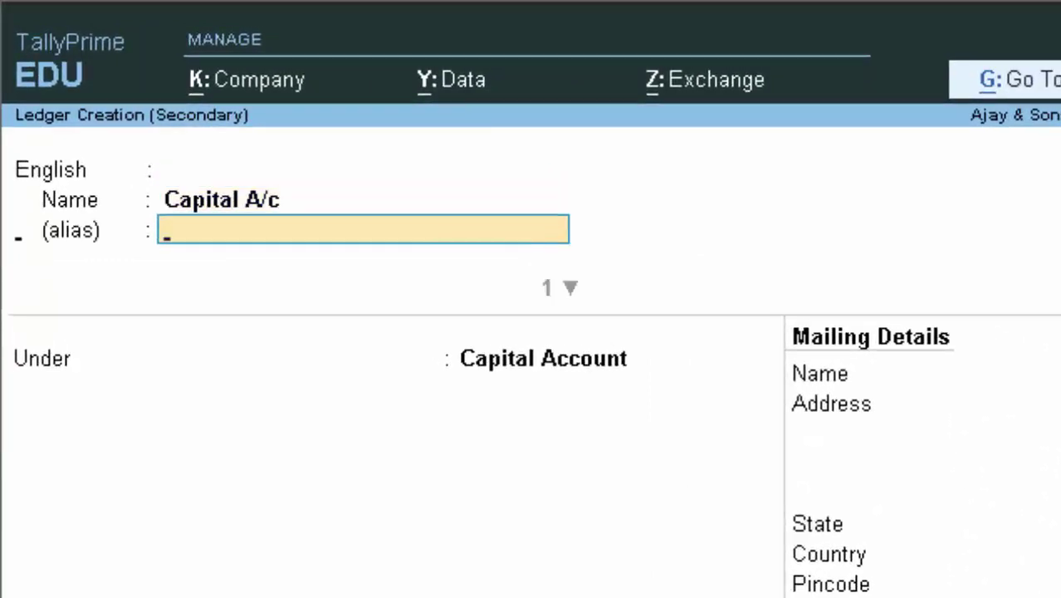
pyautogui.press('Return')
pyautogui.press('Return')
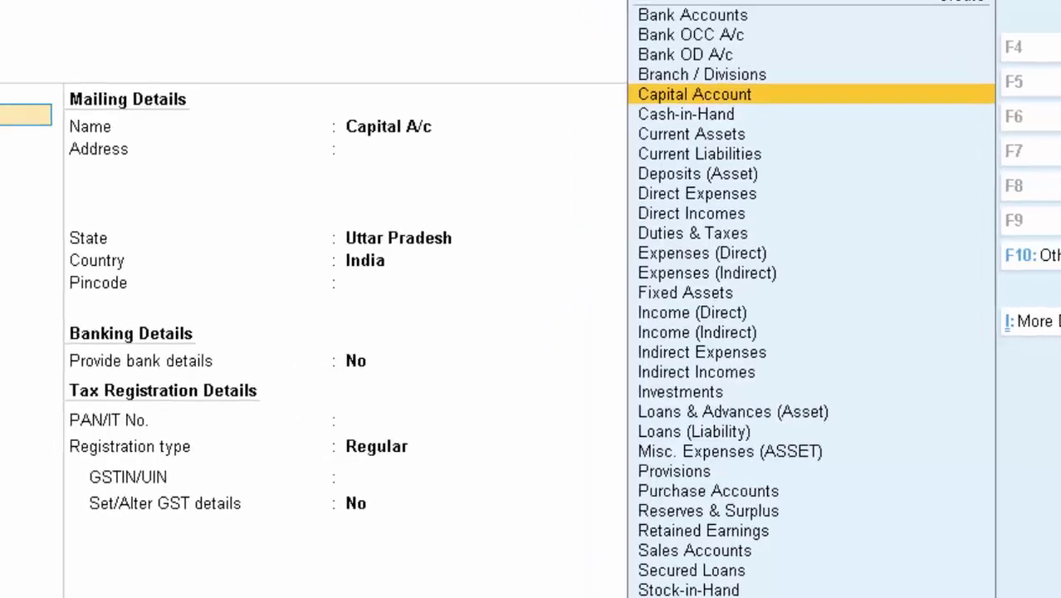
pyautogui.press('Return')
pyautogui.press('Return')
pyautogui.press('Return')
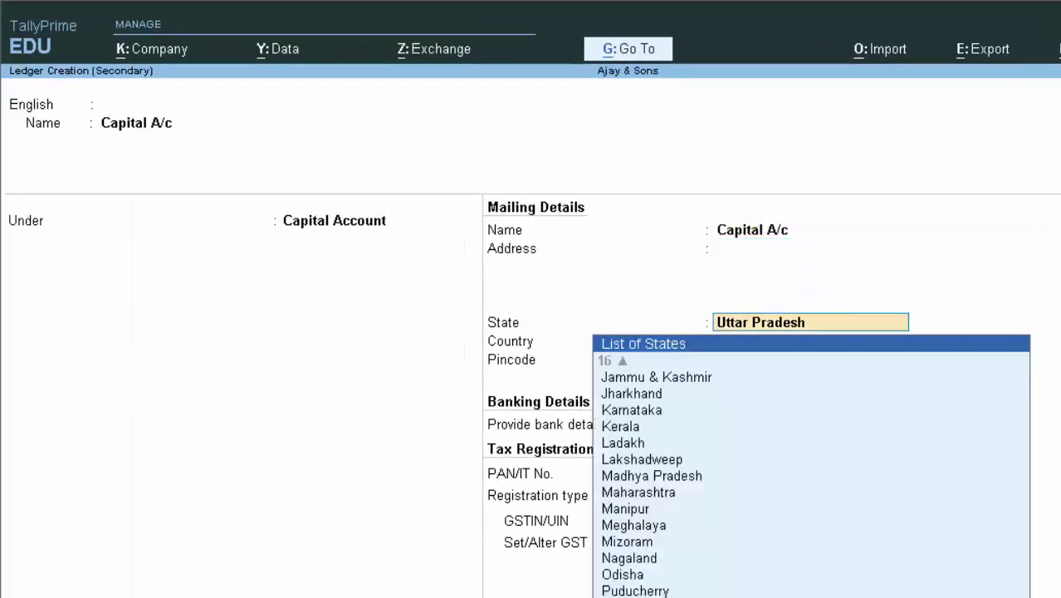
pyautogui.press('Return')
pyautogui.press('Return')
pyautogui.press('Return')
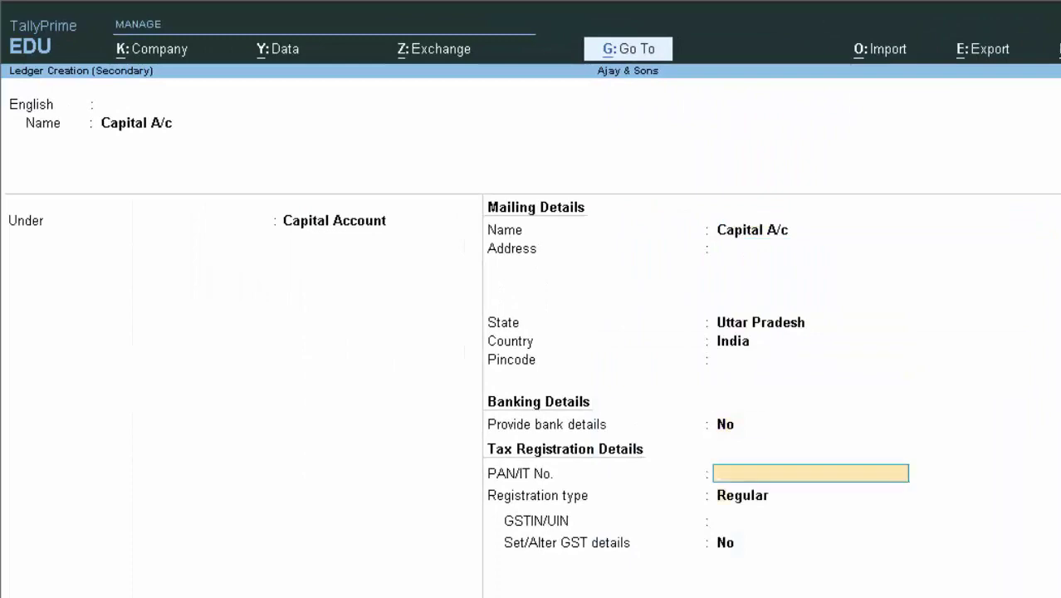
pyautogui.press('Return')
pyautogui.press('Return')
pyautogui.press('Return')
pyautogui.press('Return')
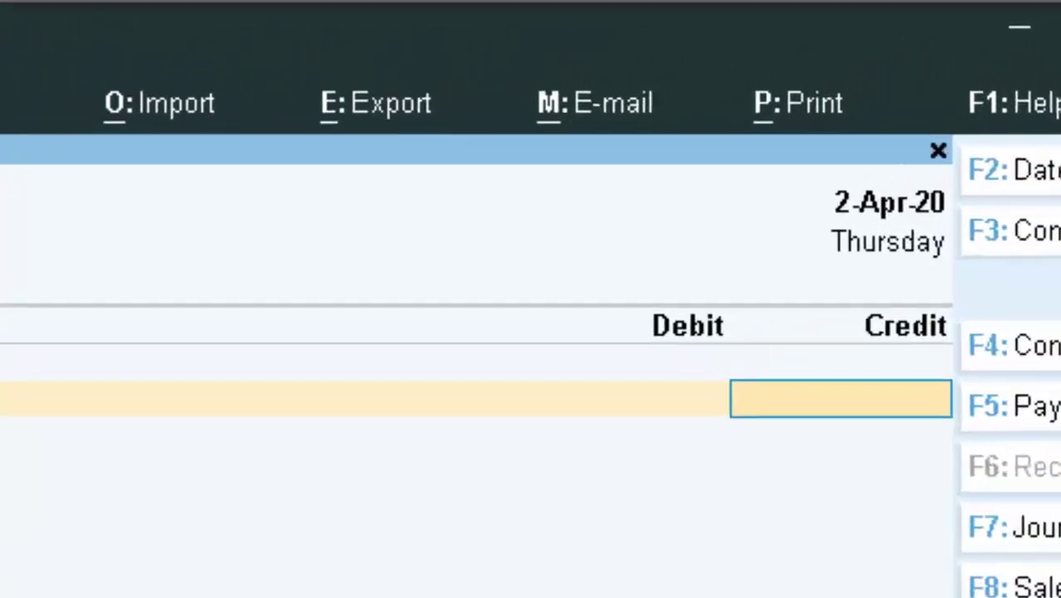
# Save a 6,00,000 receipt crediting Capital A/c and debiting Cash, then exit to Gateway of Tally
pyautogui.write('6000')
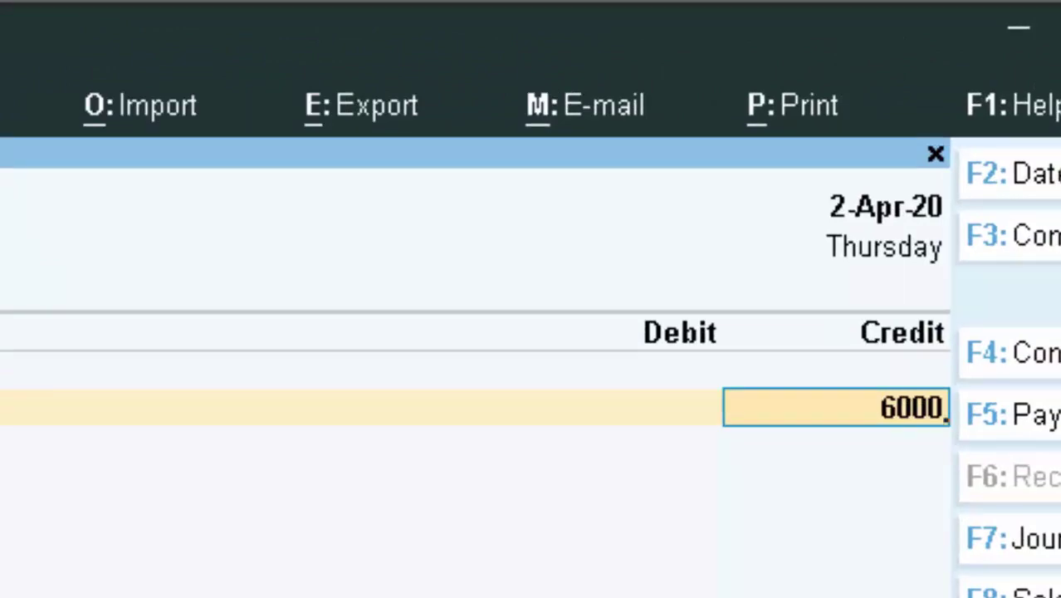
pyautogui.write('00')
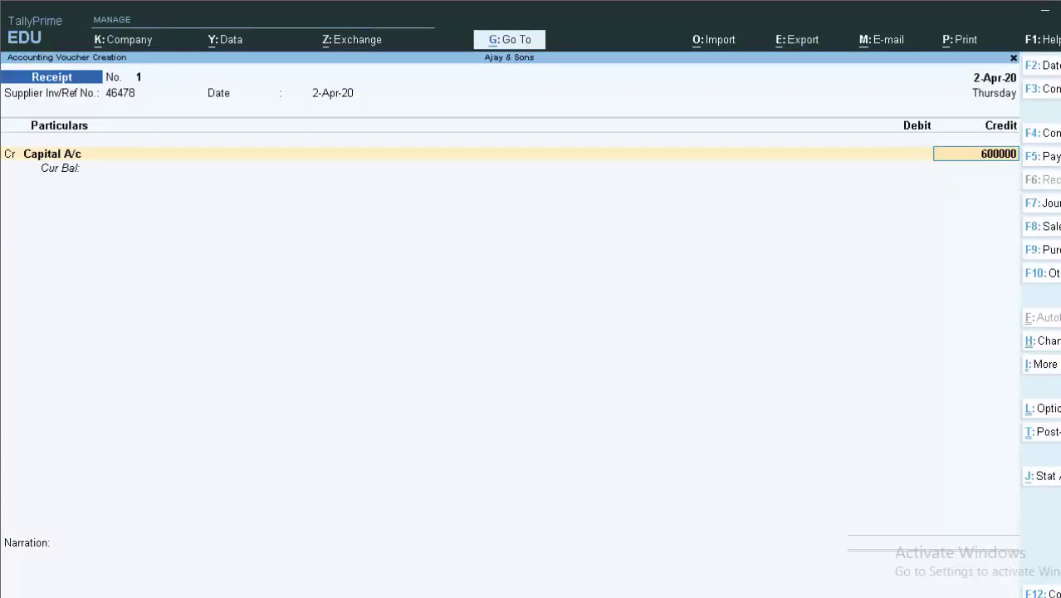
pyautogui.press('Return')
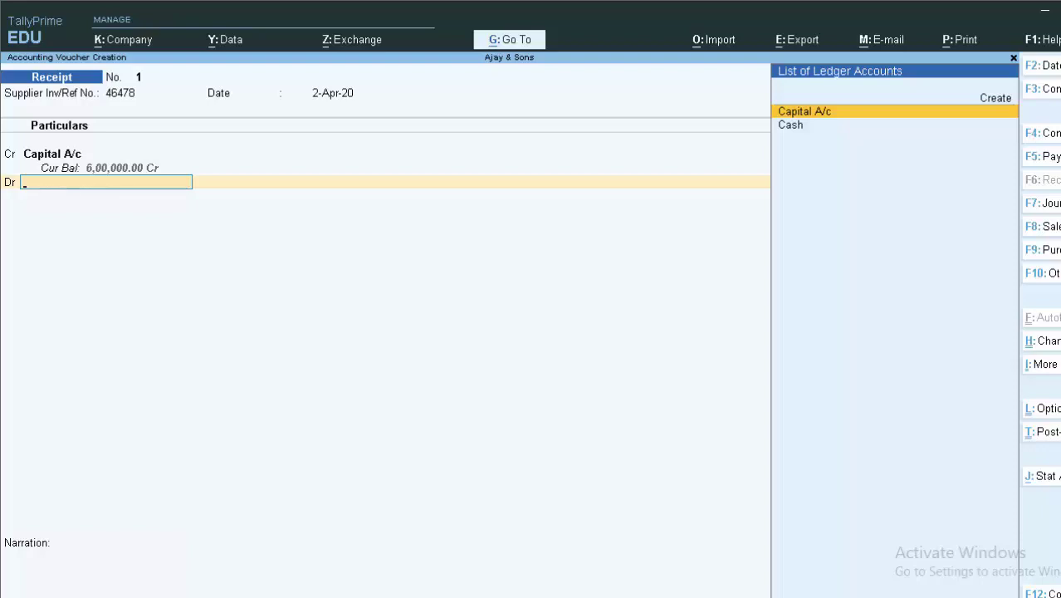
pyautogui.press('Down')
pyautogui.press('Return')
pyautogui.press('Return')
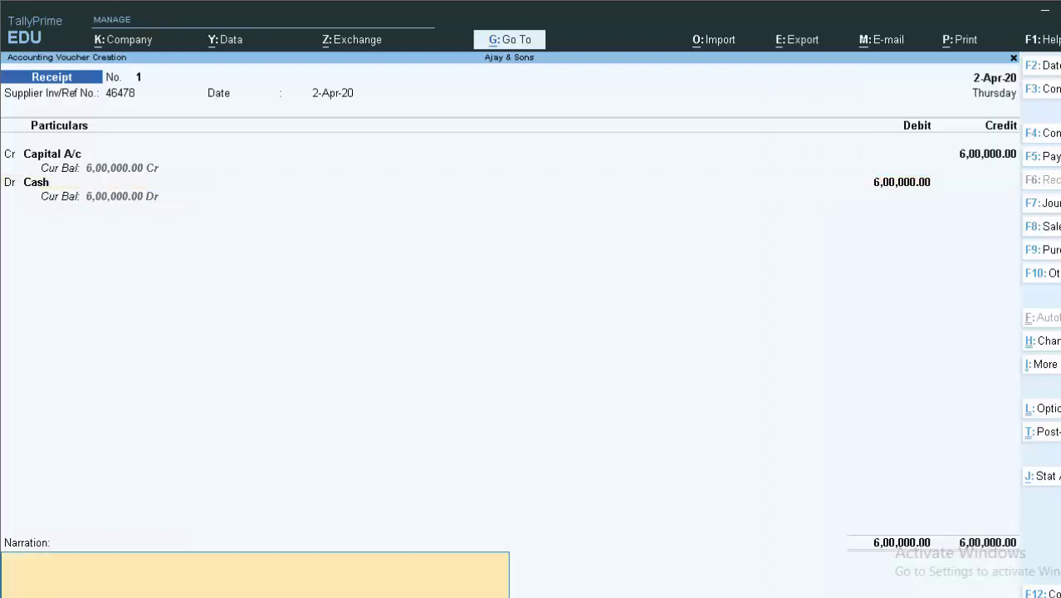
pyautogui.press('Return')
pyautogui.press('Return')
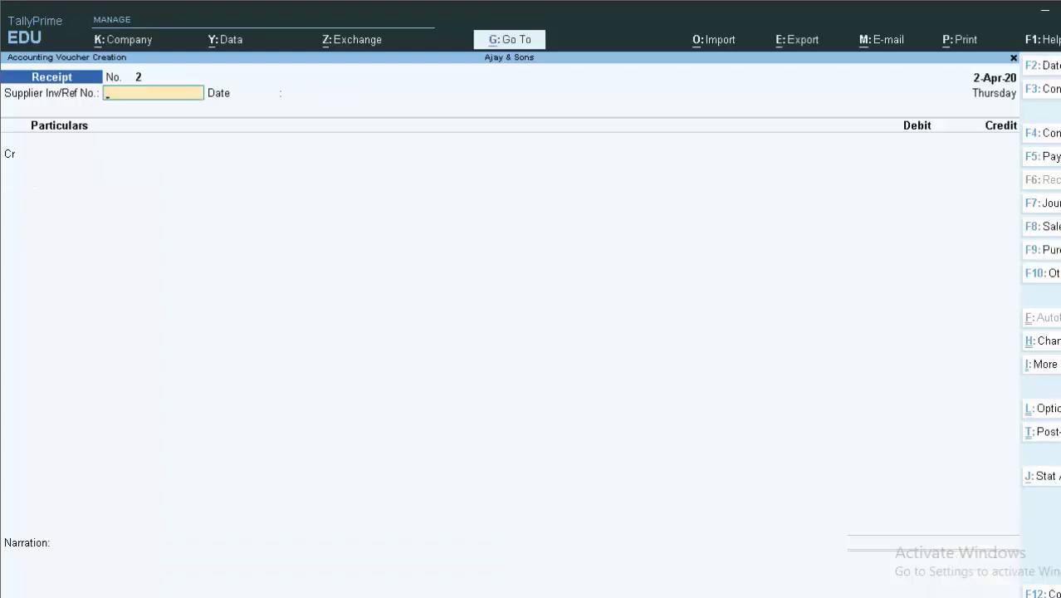
pyautogui.press('Escape')
pyautogui.press('Return')
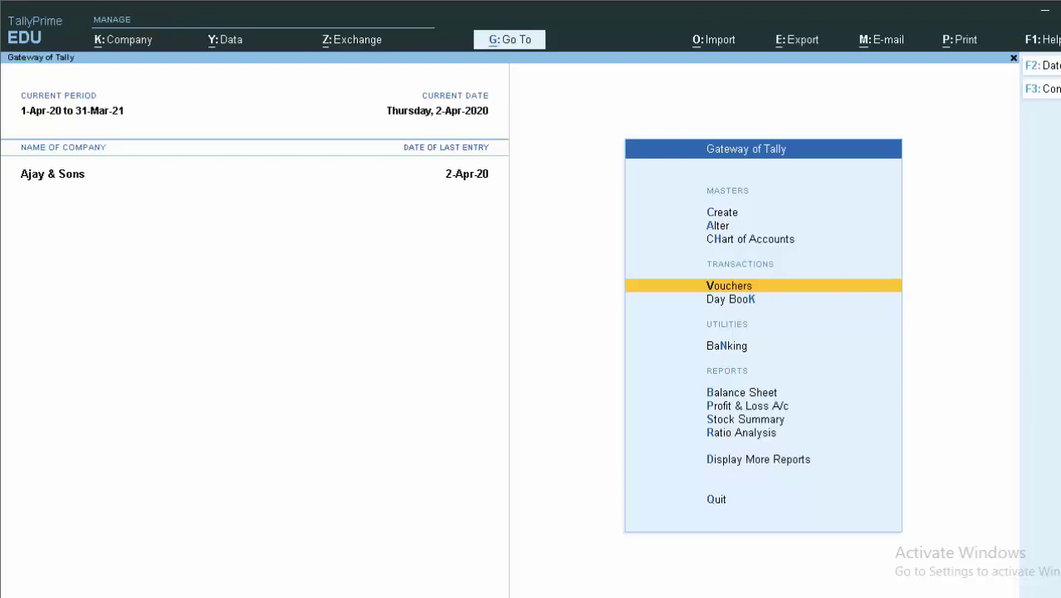
# Open a new Purchase voucher and enter the supplier invoice number
pyautogui.press('Return')
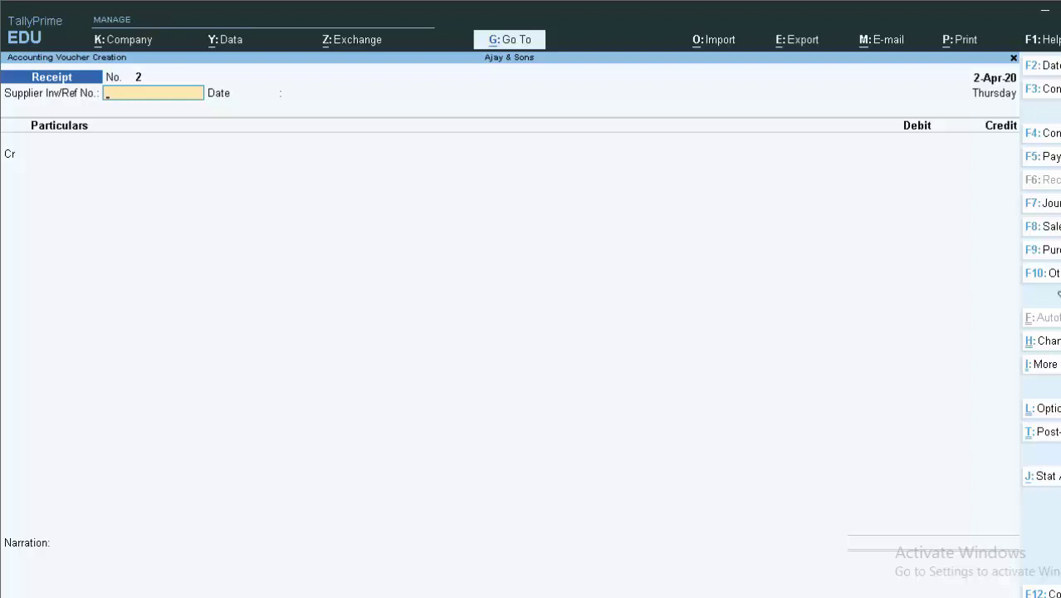
pyautogui.click(1053, 250)
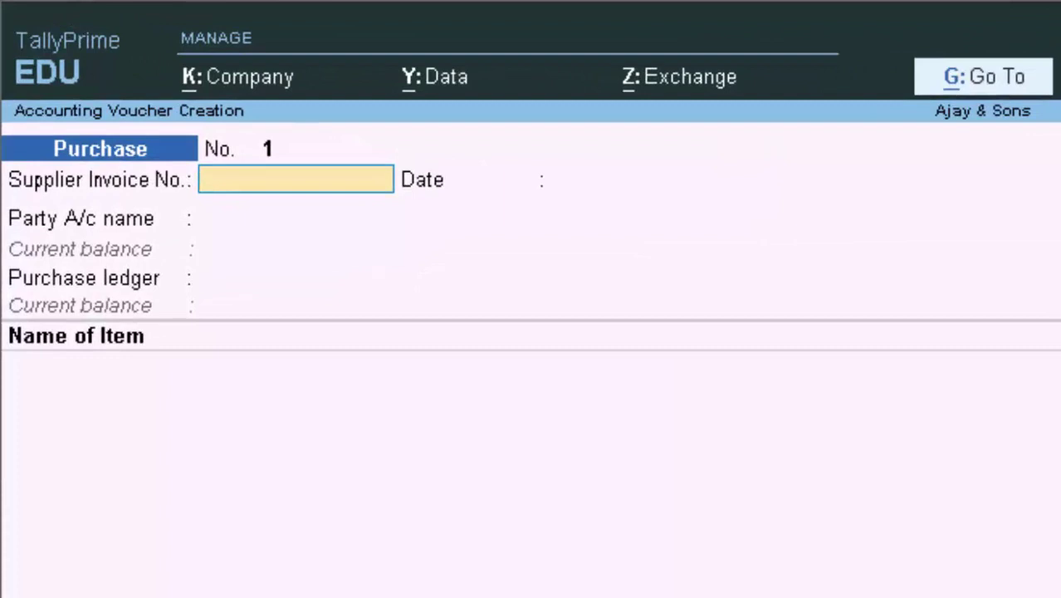
pyautogui.write('5678990')
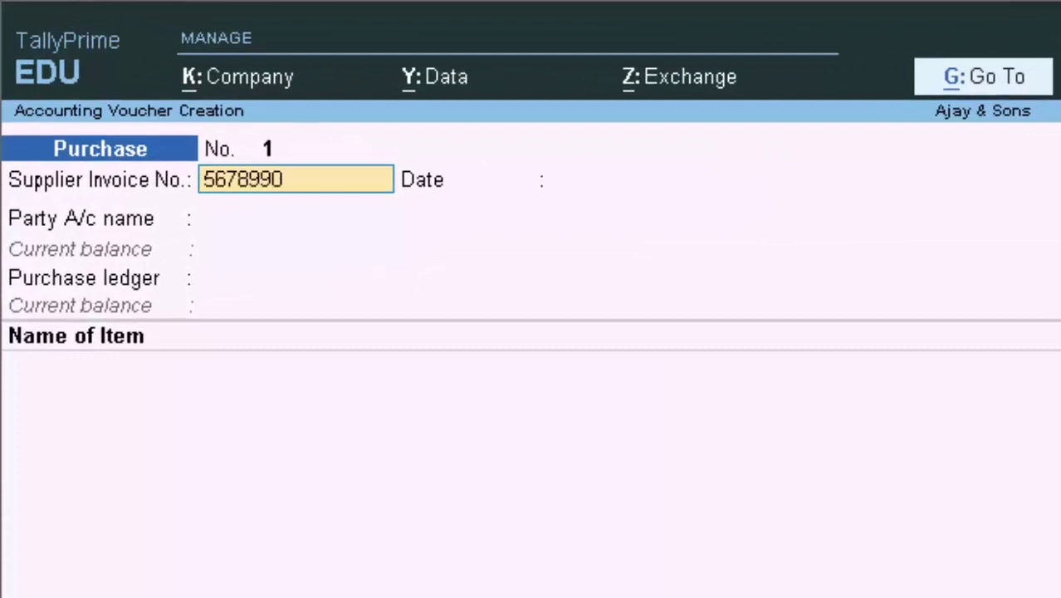
pyautogui.press('Return')
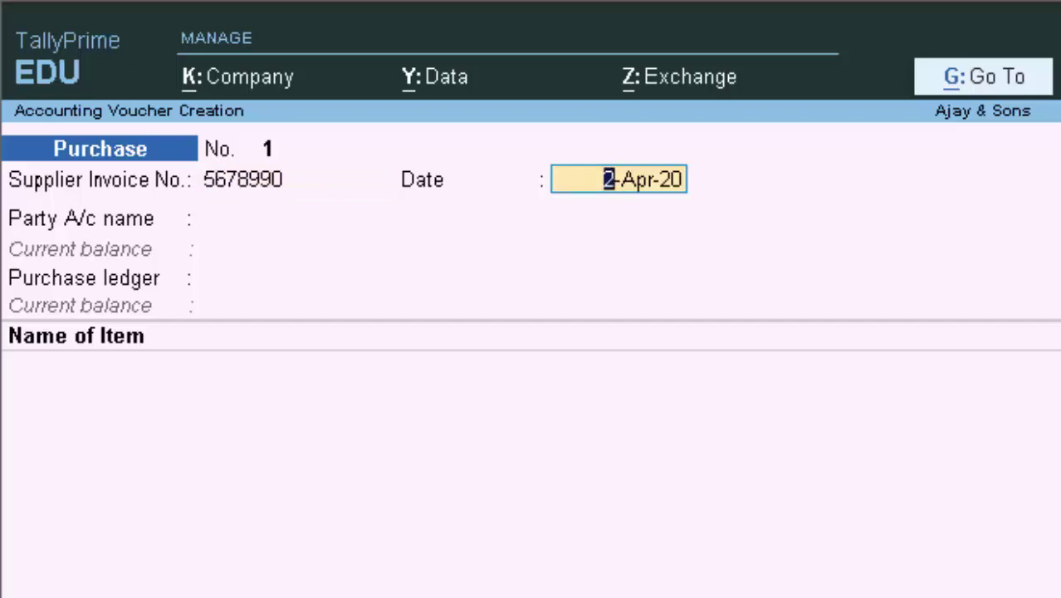
# Set the voucher date to 1-5-2020 through the F2 date box
pyautogui.write('1-')
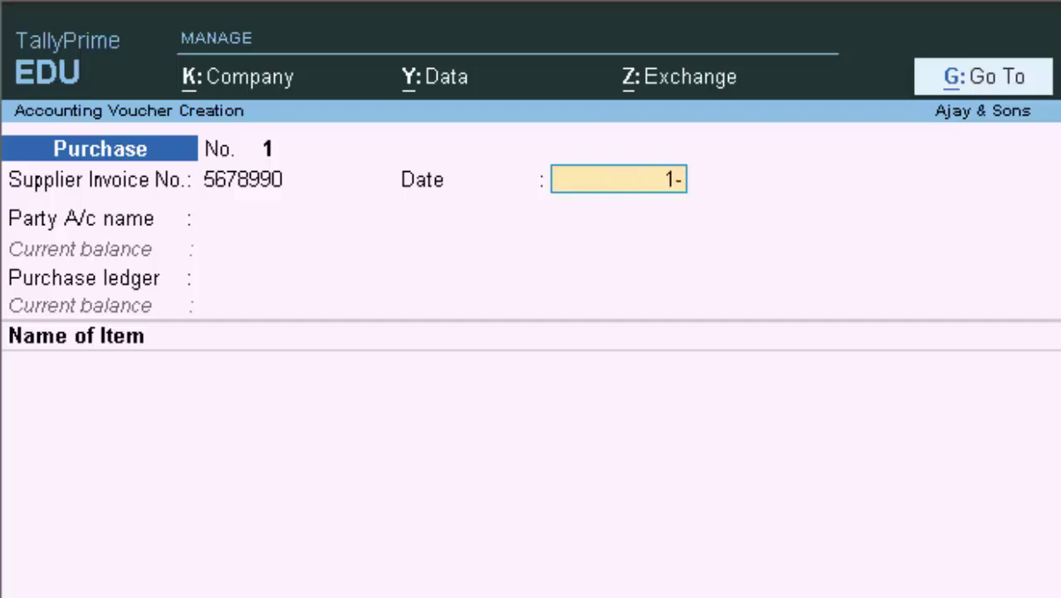
pyautogui.write('5')
pyautogui.press('Return')
pyautogui.press('F2')
pyautogui.write('1')
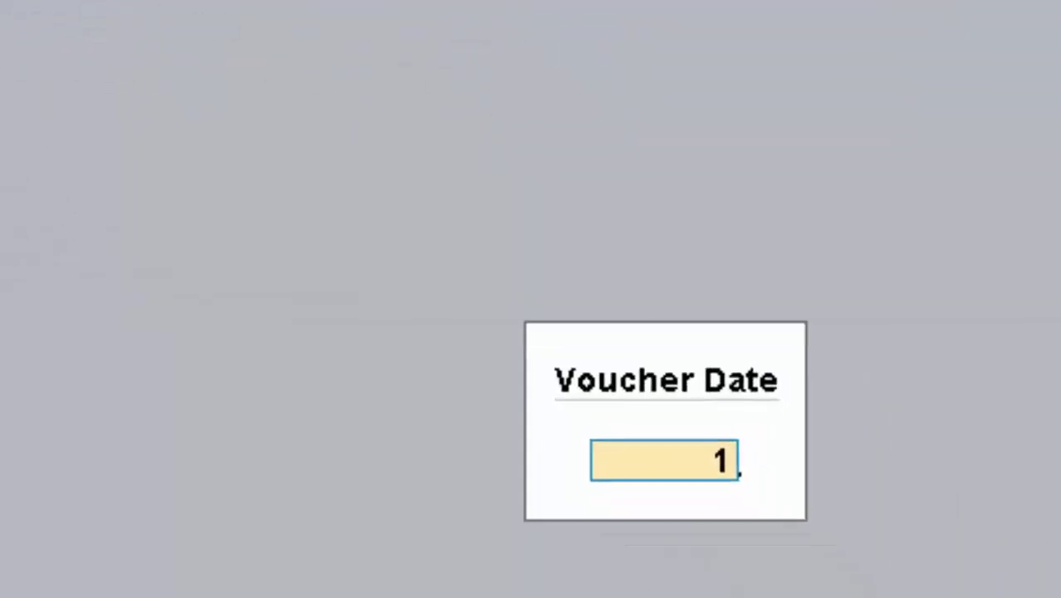
pyautogui.write('-5-')
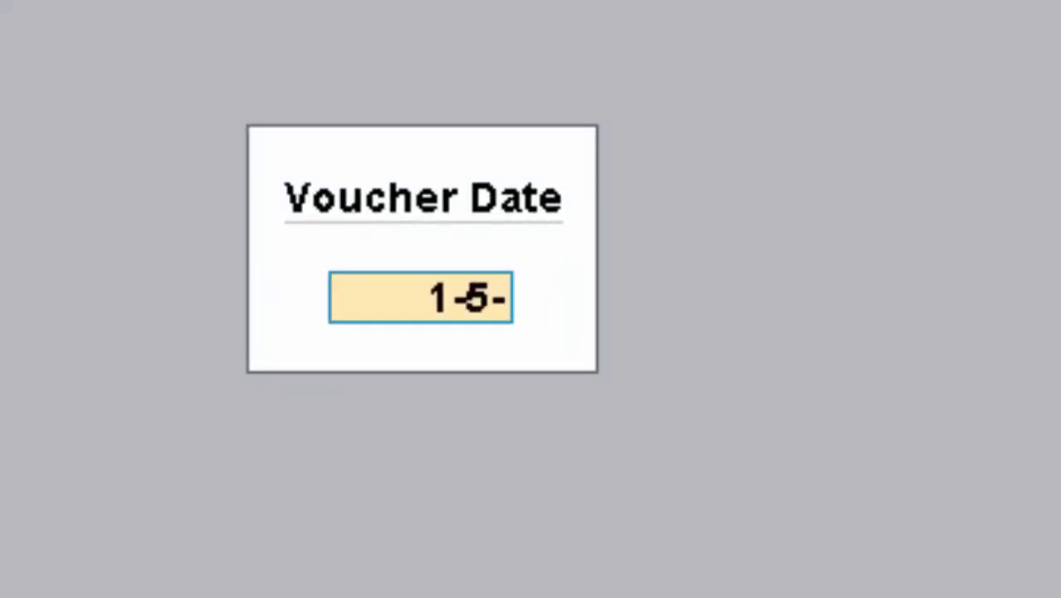
pyautogui.write('20')
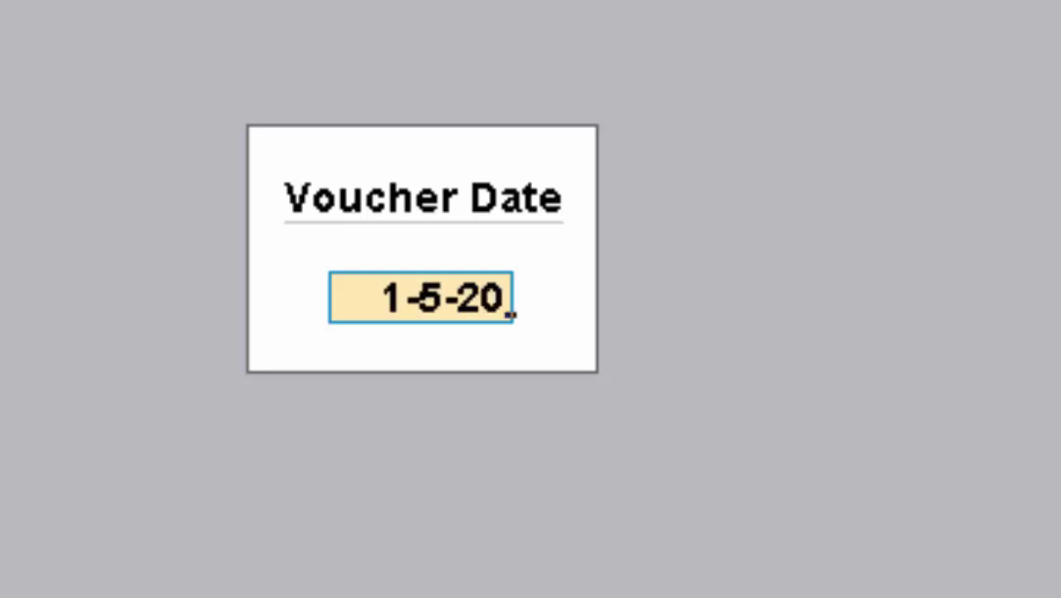
pyautogui.write('20')
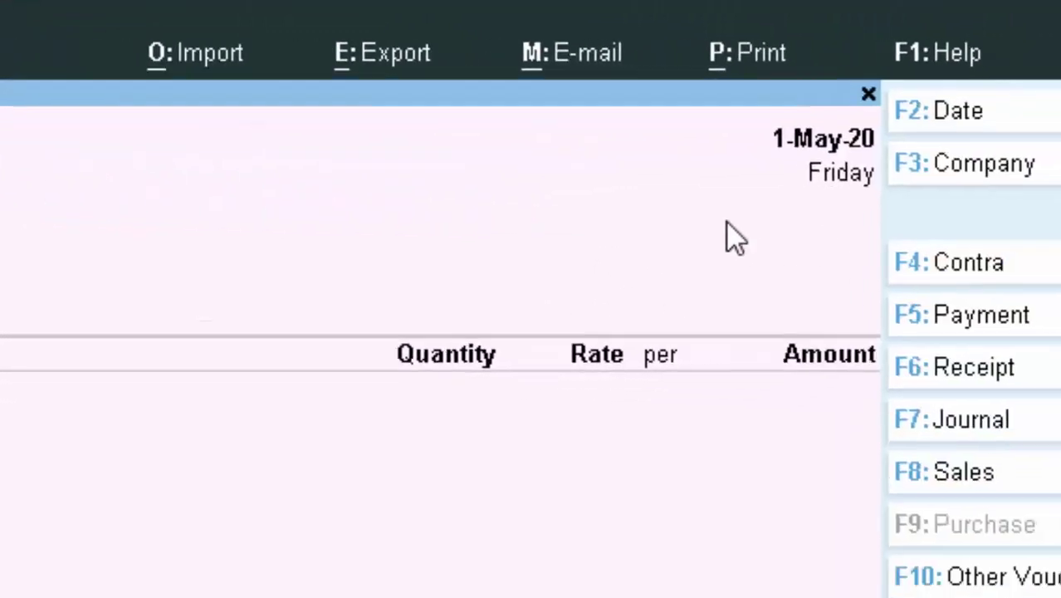
# Accept the 1-May-20 date and choose Create in the party ledger list
pyautogui.press('Return')
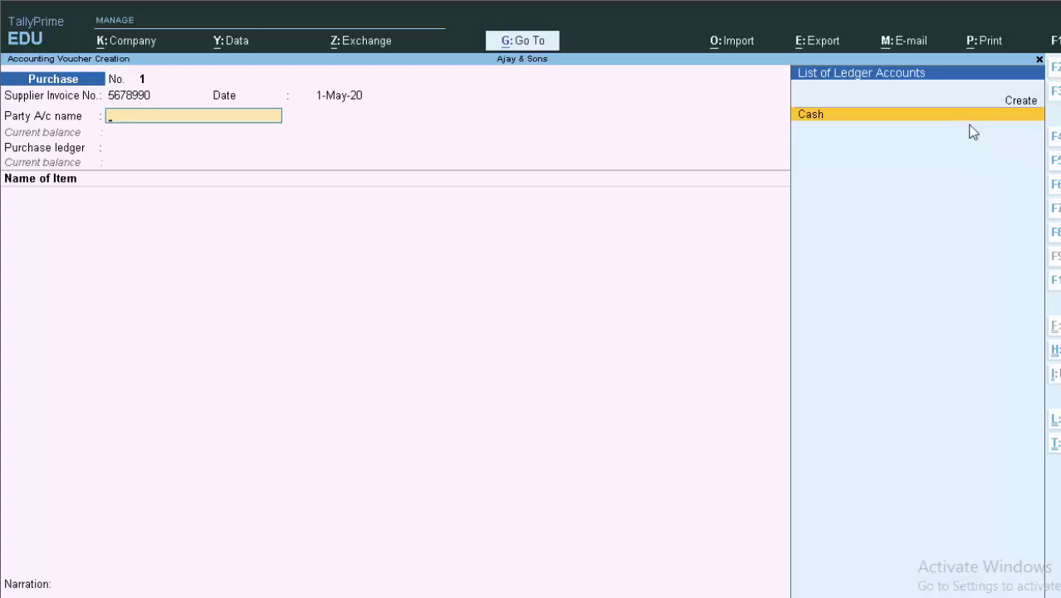
pyautogui.press('Up')
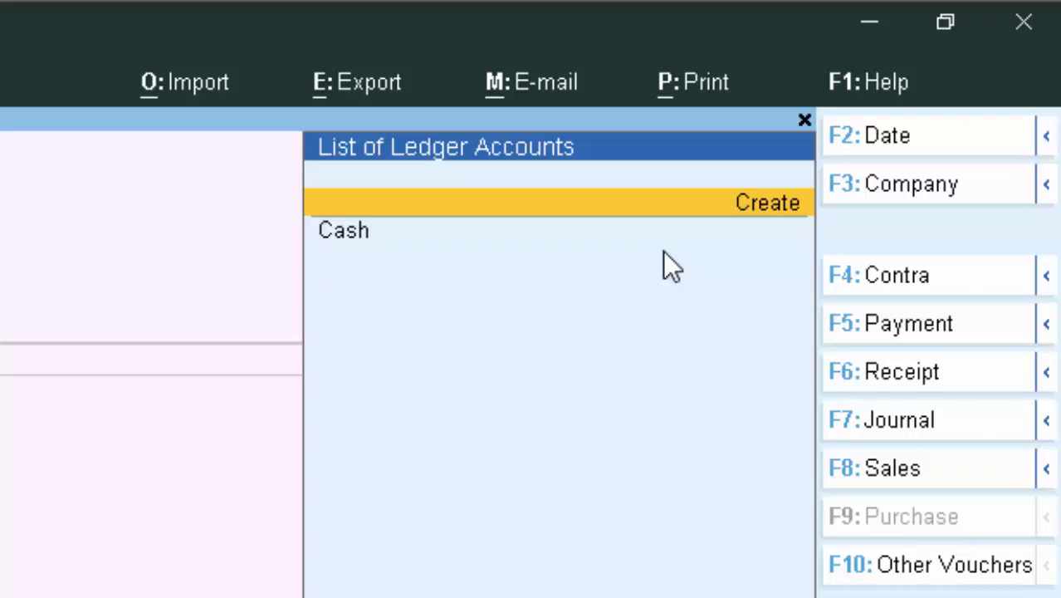
pyautogui.press('Return')
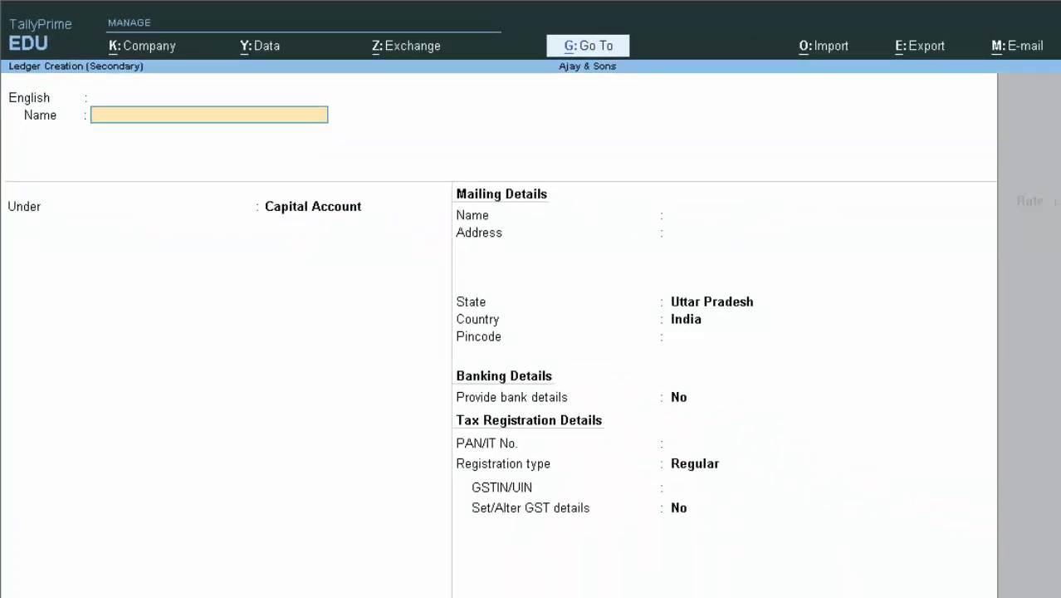
# Name the ledger after the supplier under Sundry Creditors, with bill-by-bill on and no credit period
pyautogui.write('J')
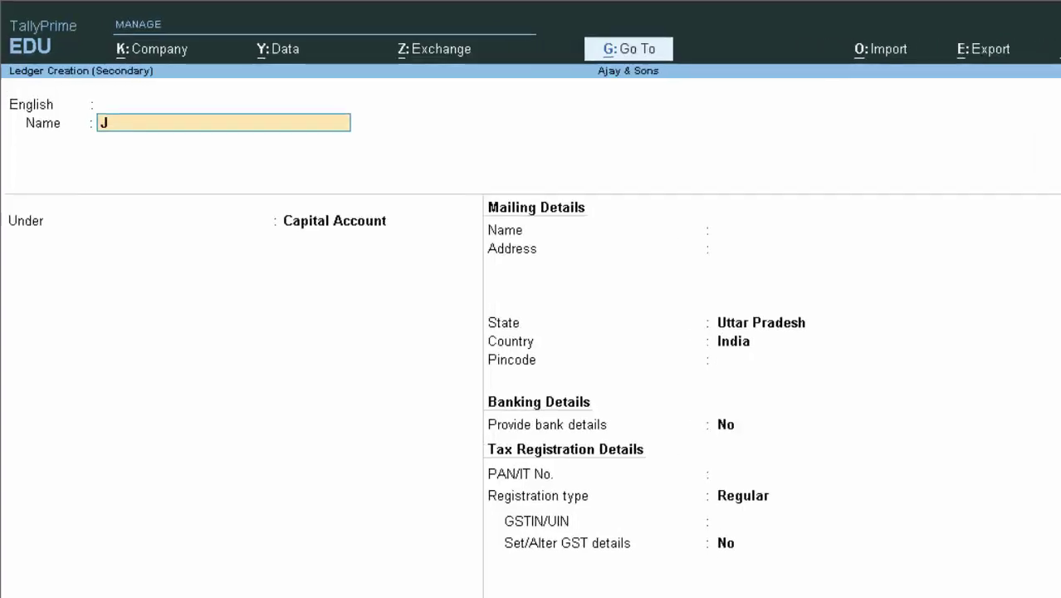
pyautogui.write('aved Alam C')
pyautogui.press('Return')
pyautogui.press('Return')
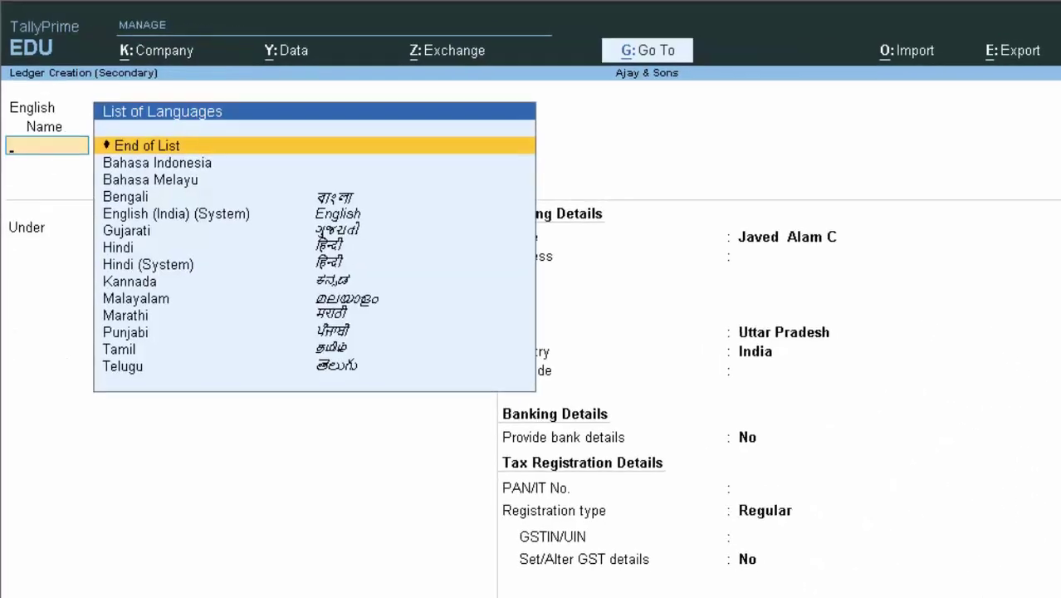
pyautogui.press('Return')
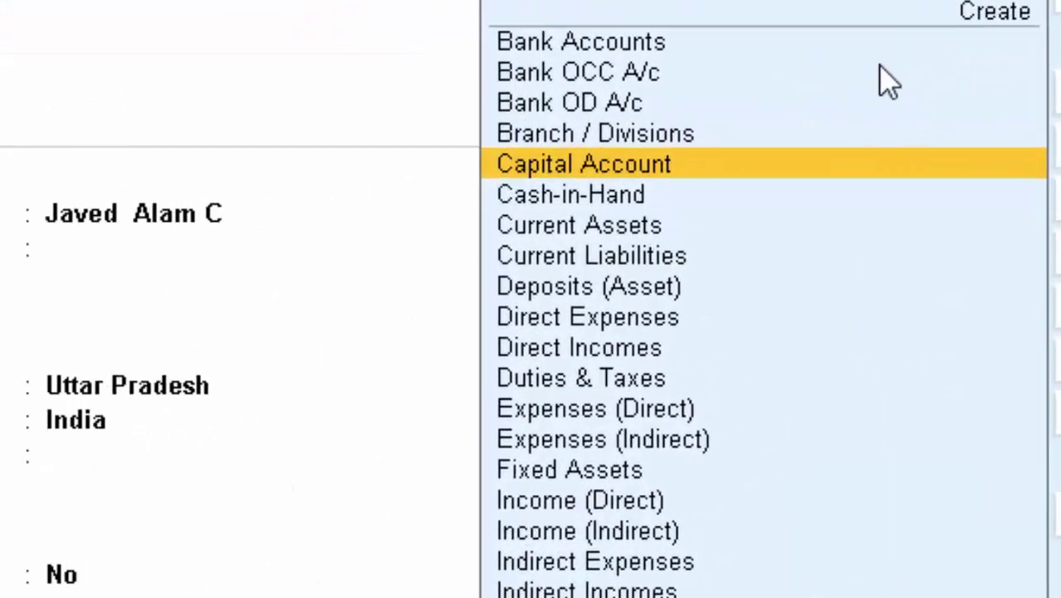
pyautogui.write('s')
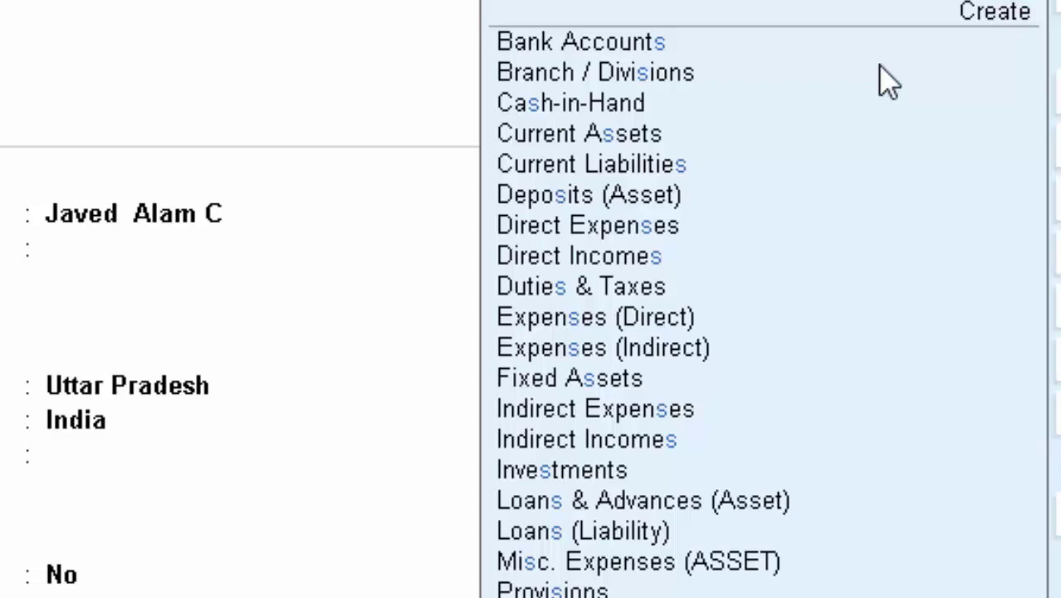
pyautogui.press('Down')
pyautogui.press('Down')
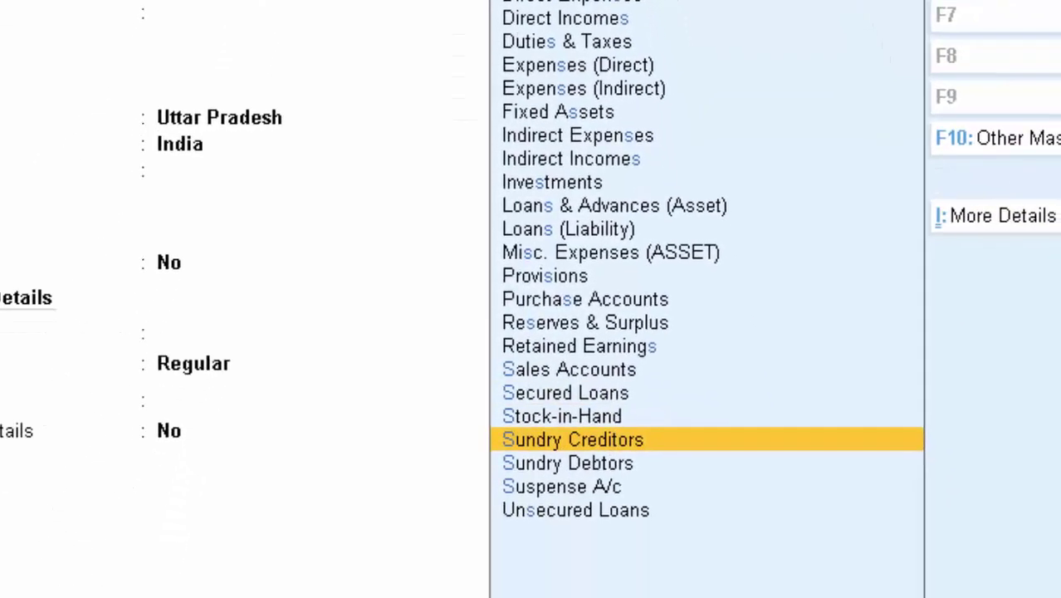
pyautogui.press('Return')
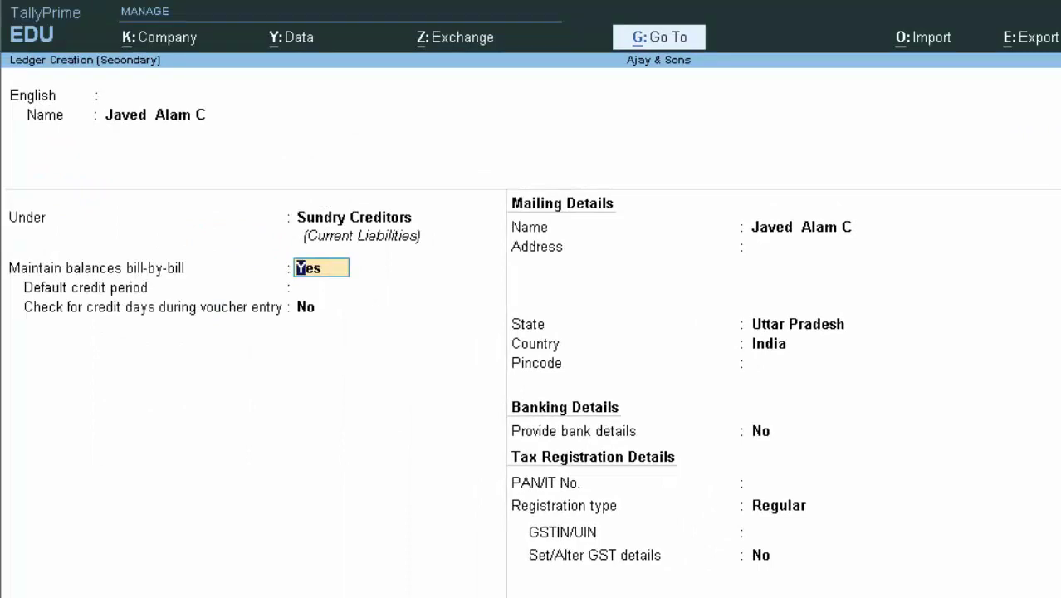
pyautogui.press('Return')
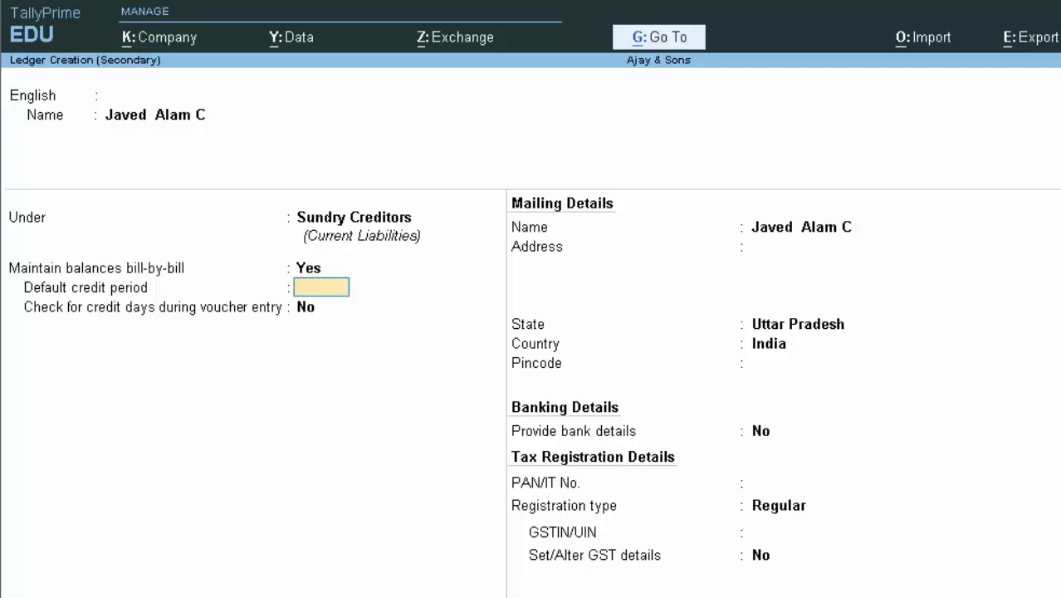
pyautogui.press('Return')
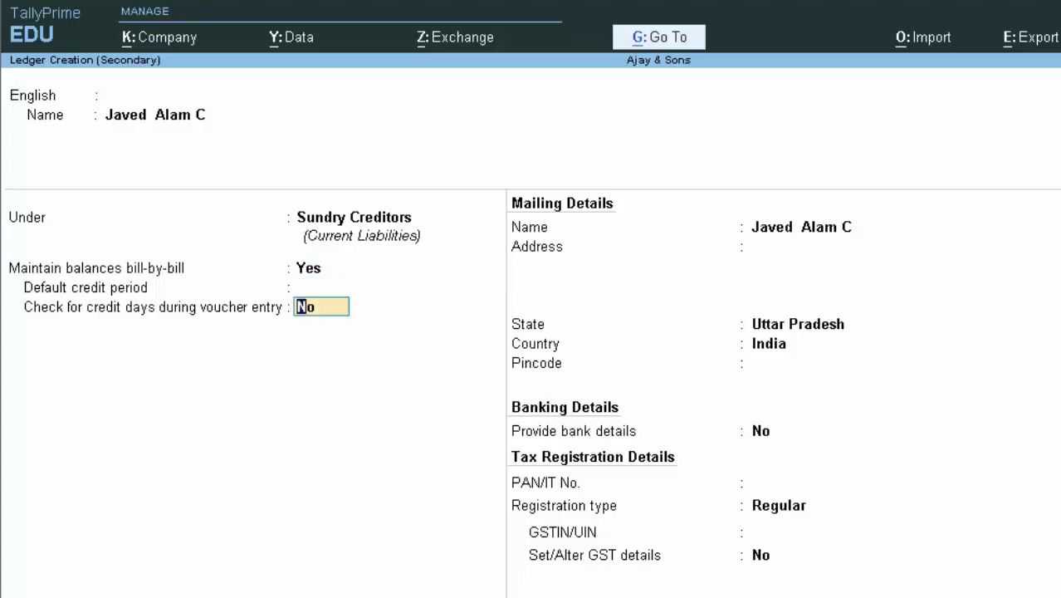
pyautogui.press('Return')
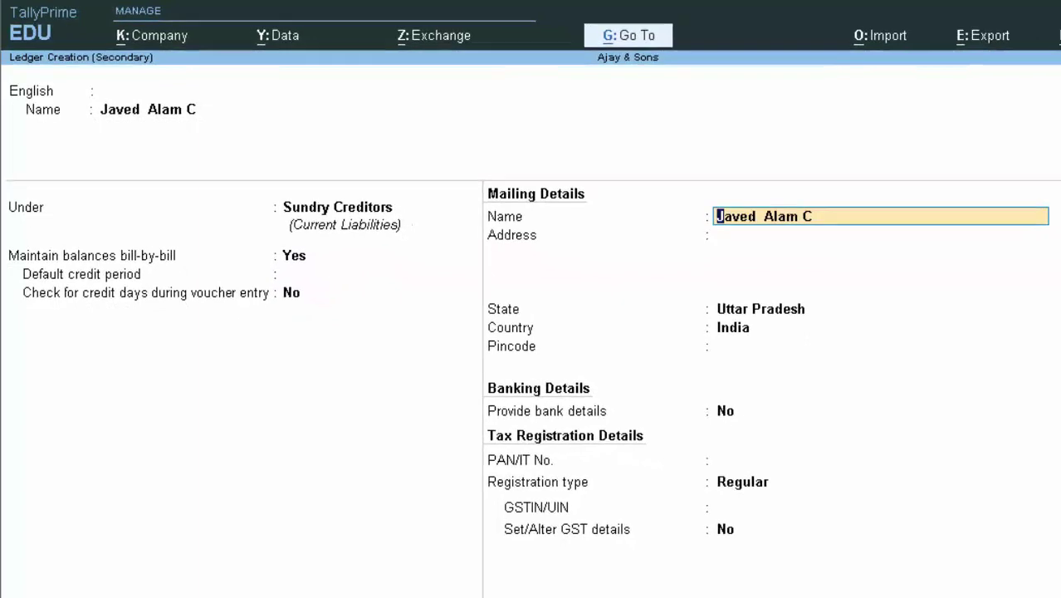
pyautogui.press('Return')
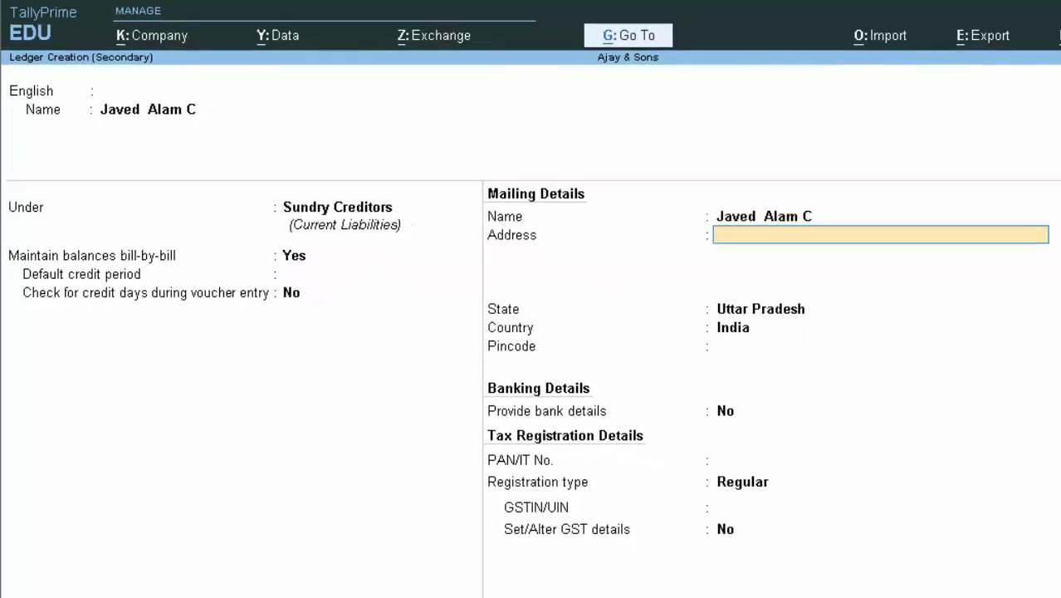
# Enter the supplier's street address, Uttar Pradesh as state, and the pincode
pyautogui.write('N')
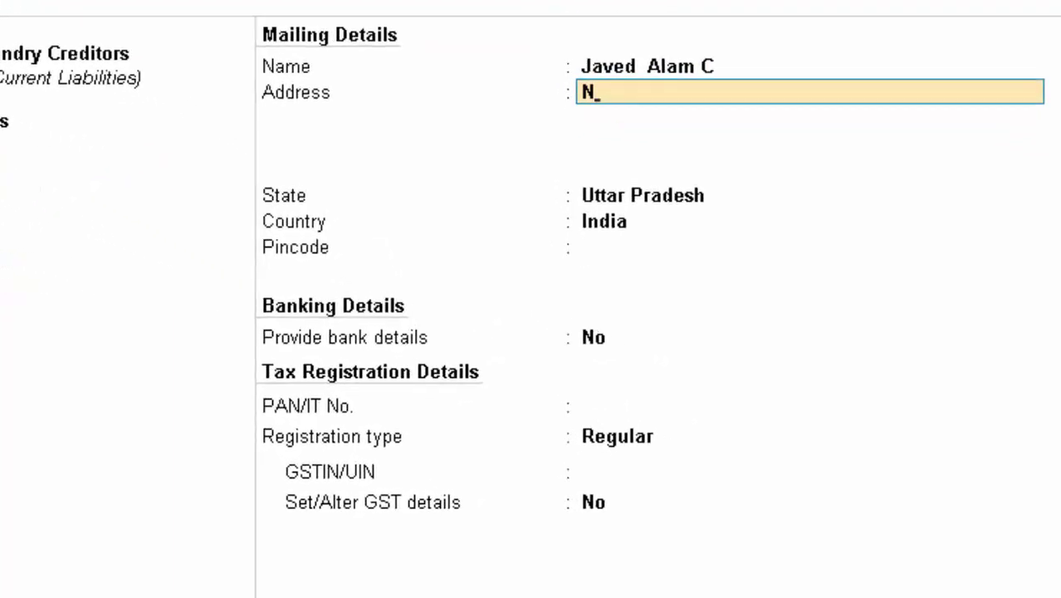
pyautogui.write('ew Colo')
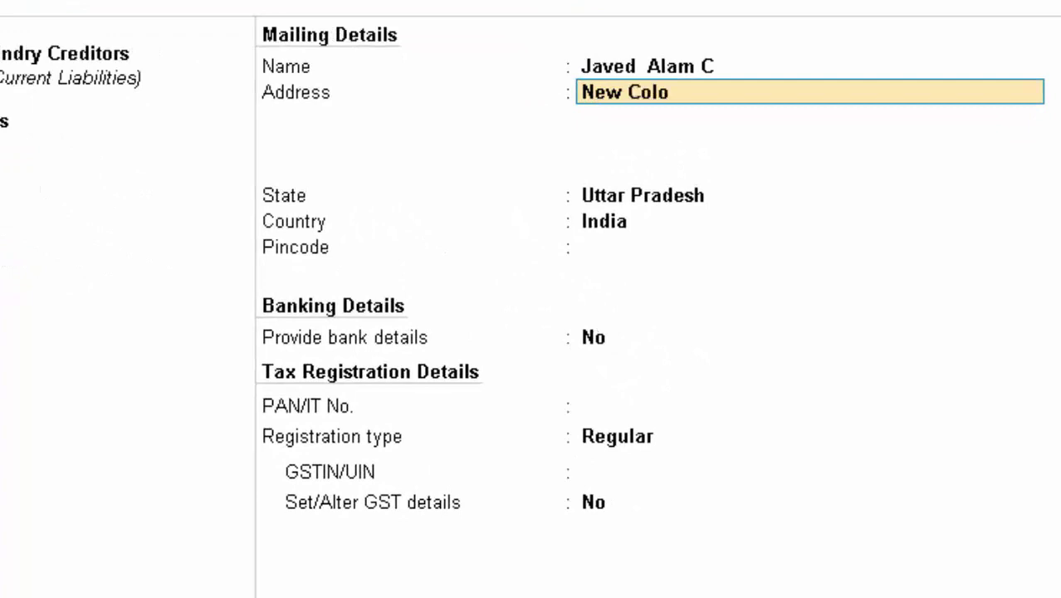
pyautogui.write('y')
pyautogui.press('BackSpace')
pyautogui.write('ny D')
pyautogui.write('eori')
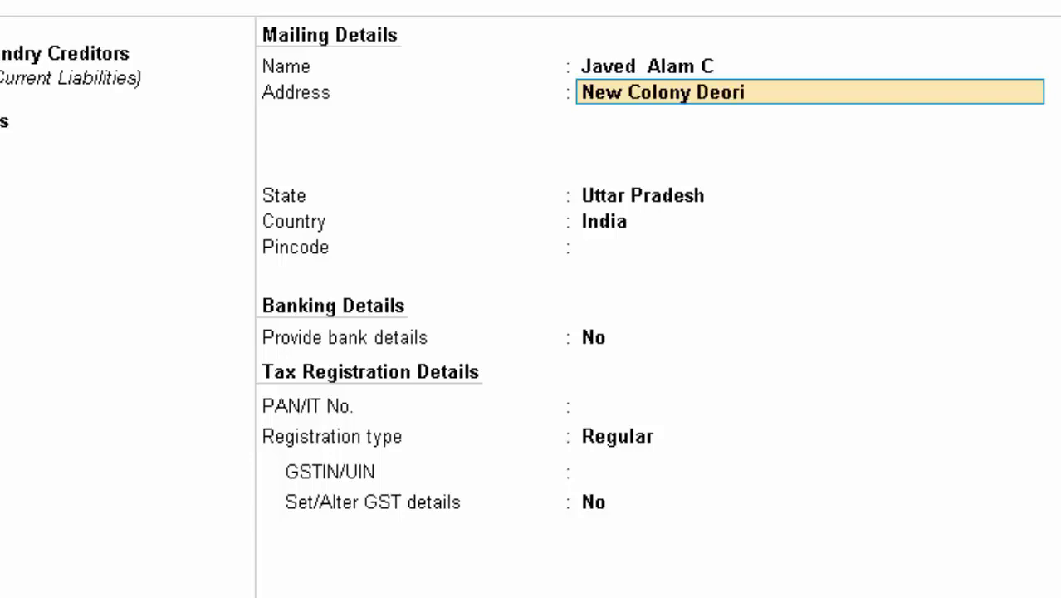
pyautogui.write('a')
pyautogui.press('Return')
pyautogui.press('Return')
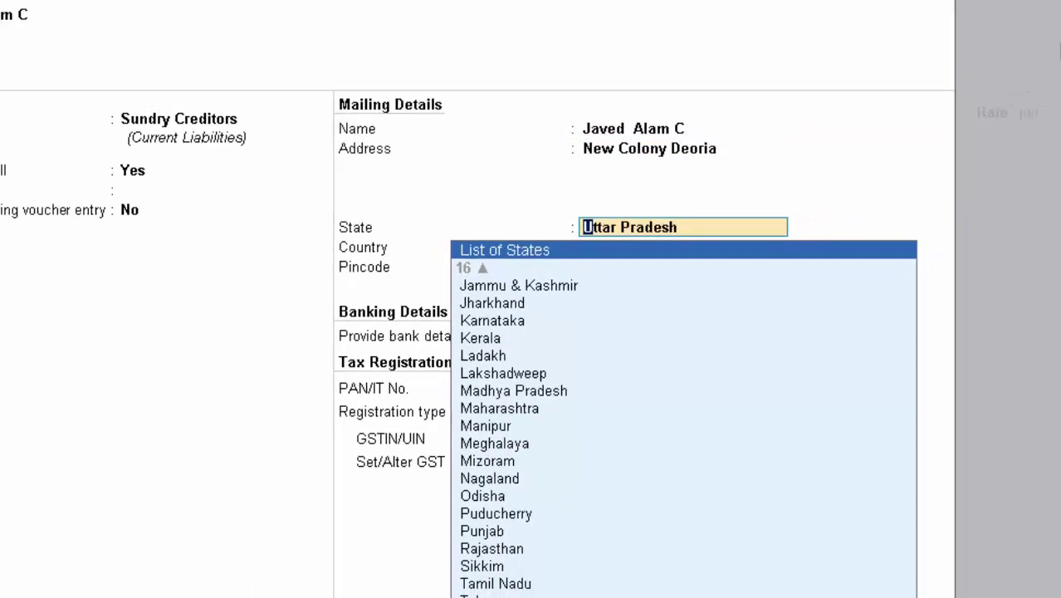
pyautogui.press('Return')
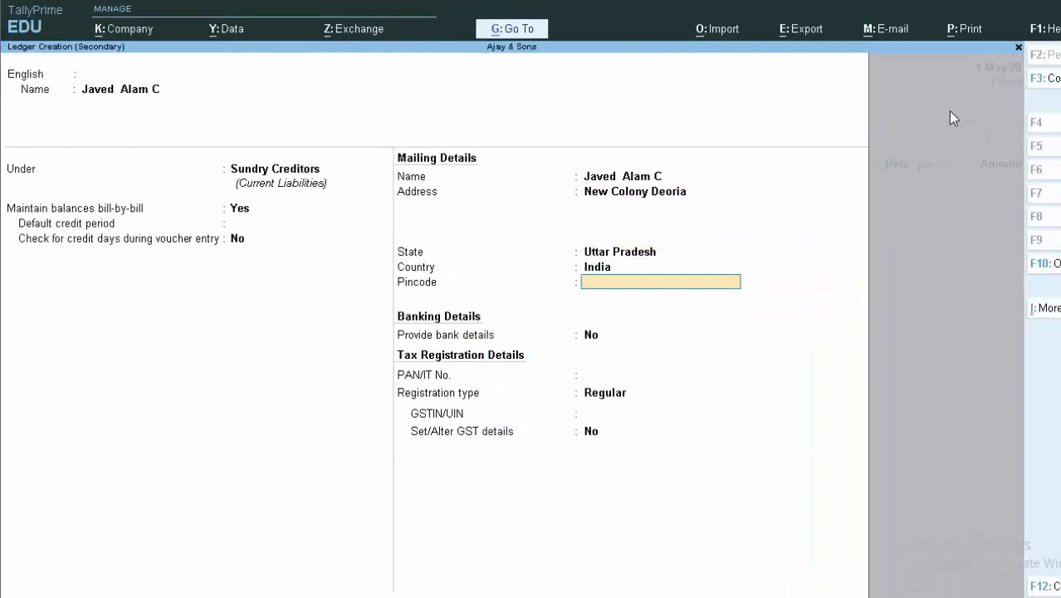
pyautogui.write('2')
pyautogui.write('7400')
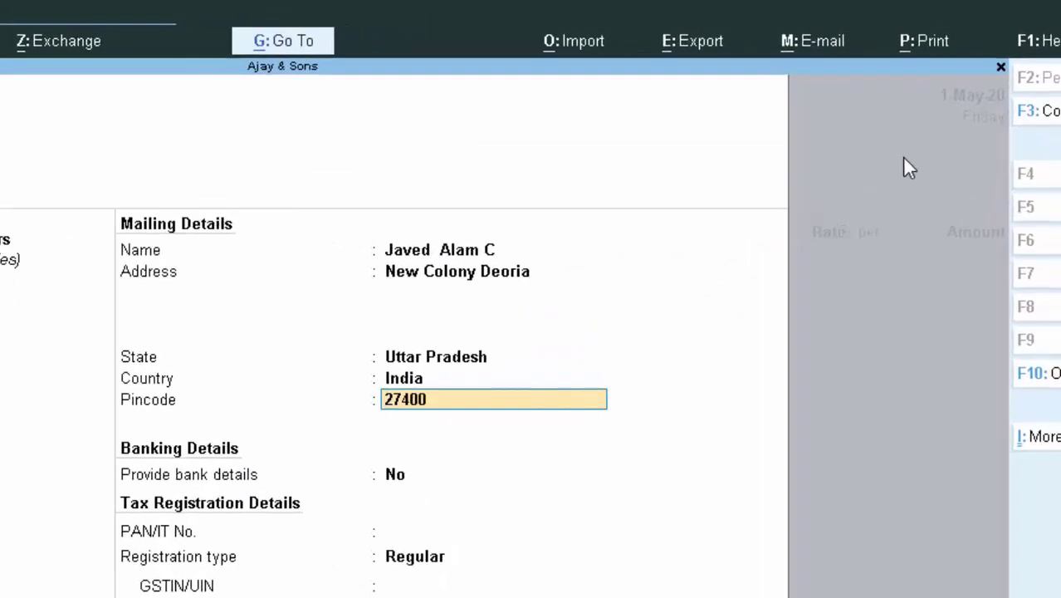
pyautogui.write('1')
pyautogui.press('Return')
pyautogui.press('Return')
pyautogui.press('Return')
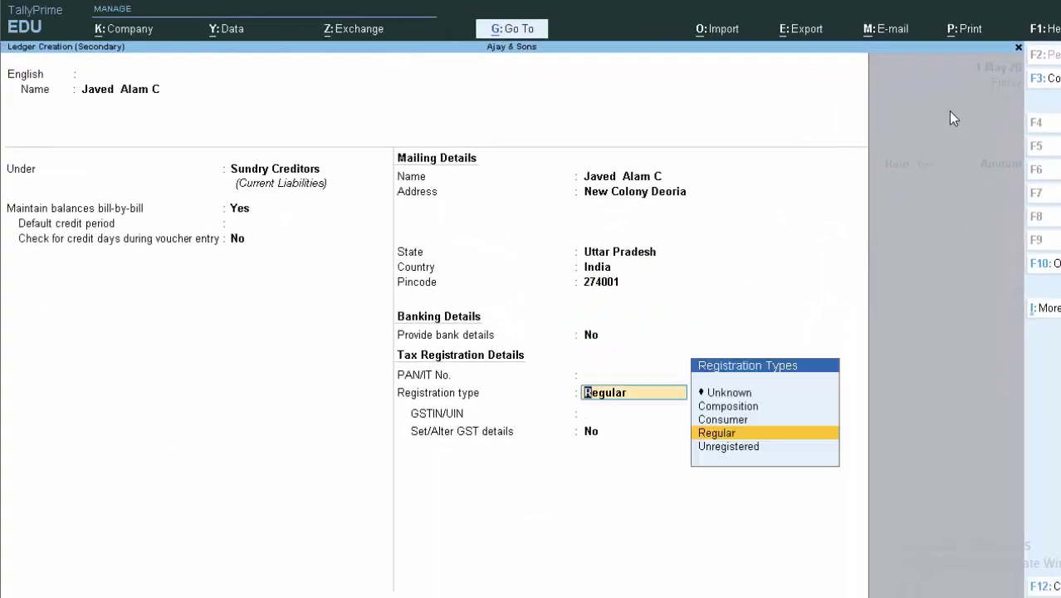
pyautogui.press('Return')
pyautogui.press('Return')
pyautogui.press('Return')
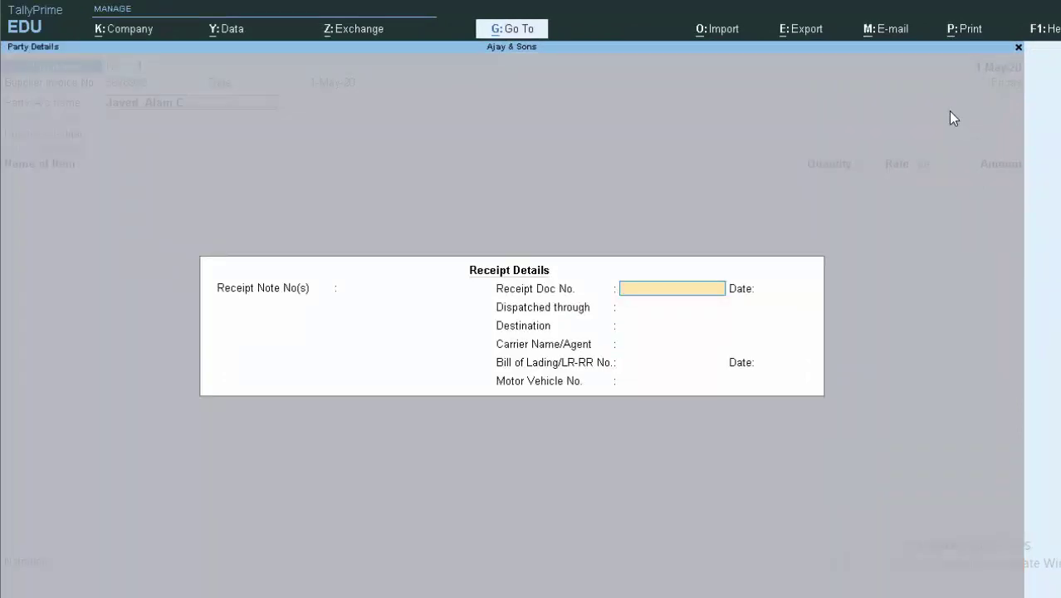
# Accept the receipt and party details, then start a new purchase ledger
pyautogui.hotkey('ctrl', 'a')
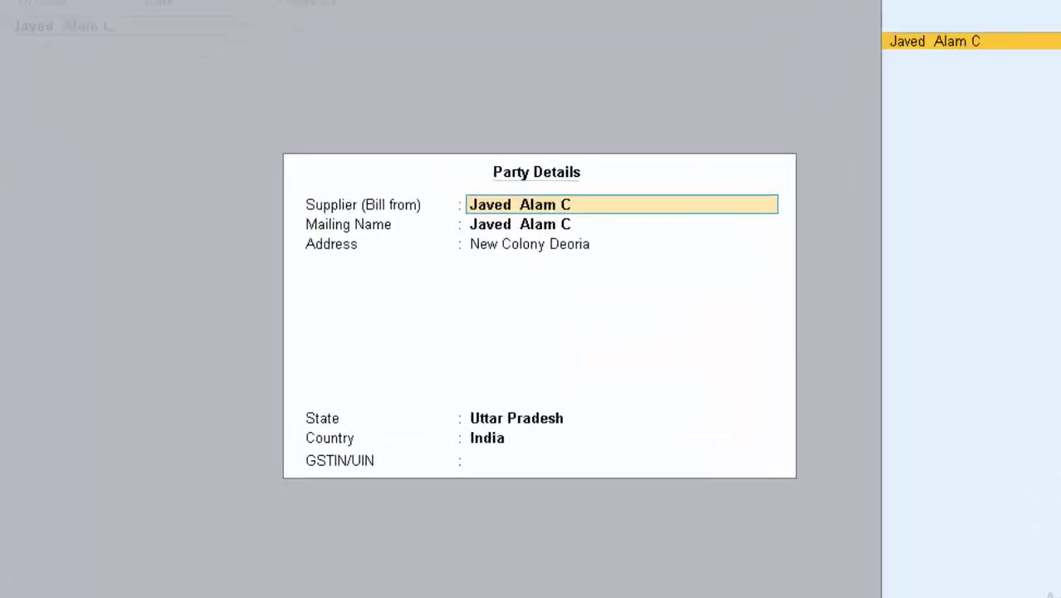
pyautogui.hotkey('ctrl', 'a')
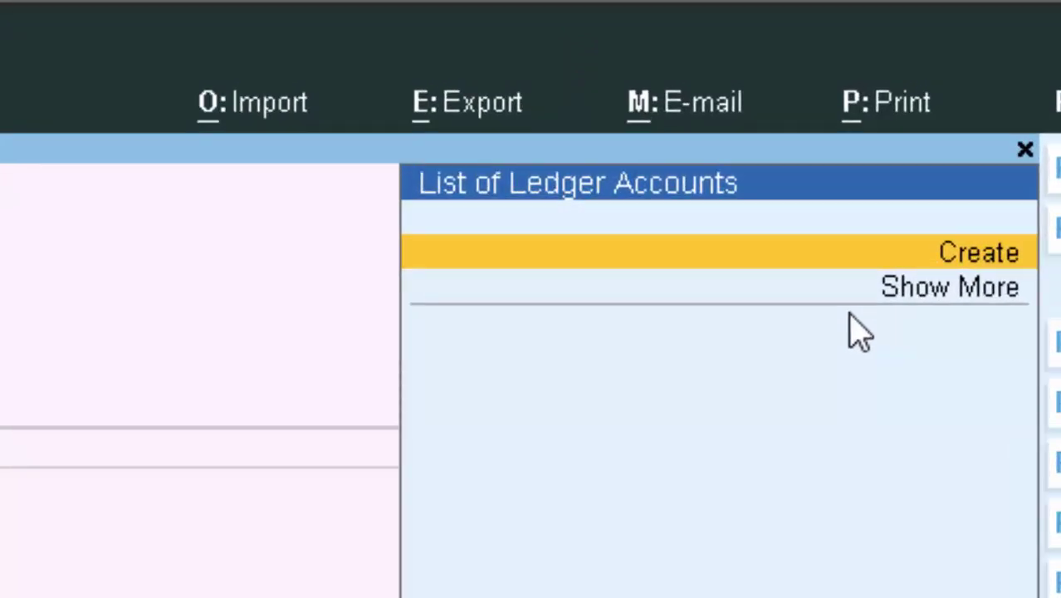
pyautogui.press('Return')
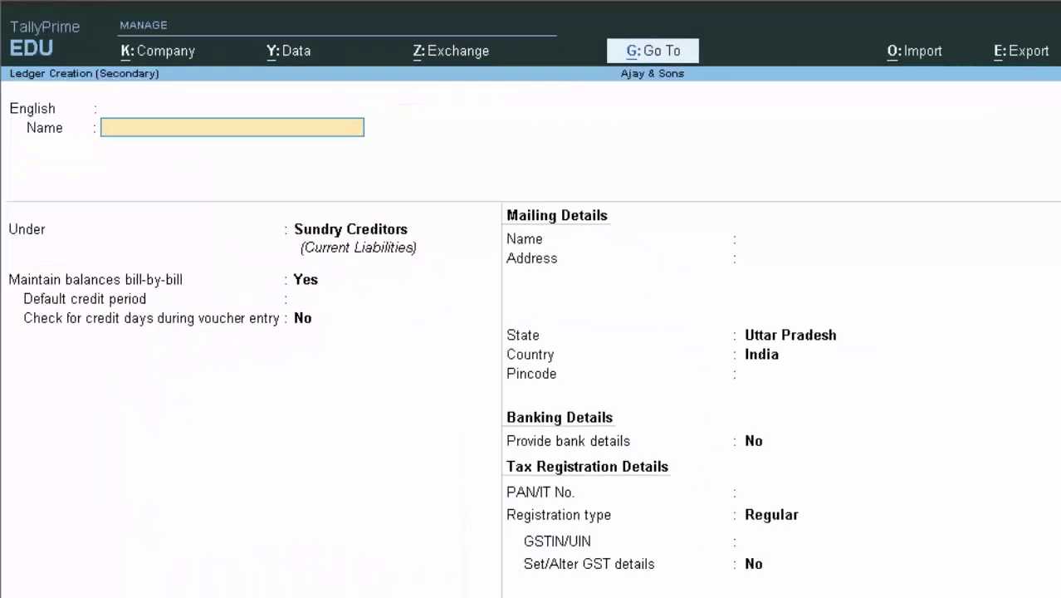
# Create and save ledger 'Purchase a/c' under Purchase Accounts with default GST settings
pyautogui.write('Pur')
pyautogui.write('chase')
pyautogui.write(' a')
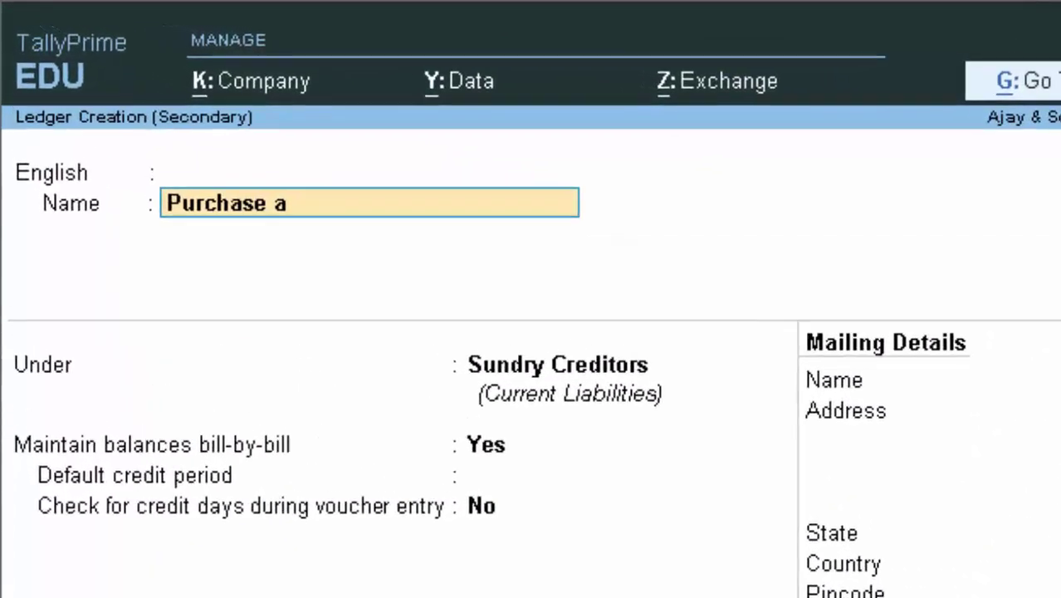
pyautogui.write('/c')
pyautogui.press('Return')
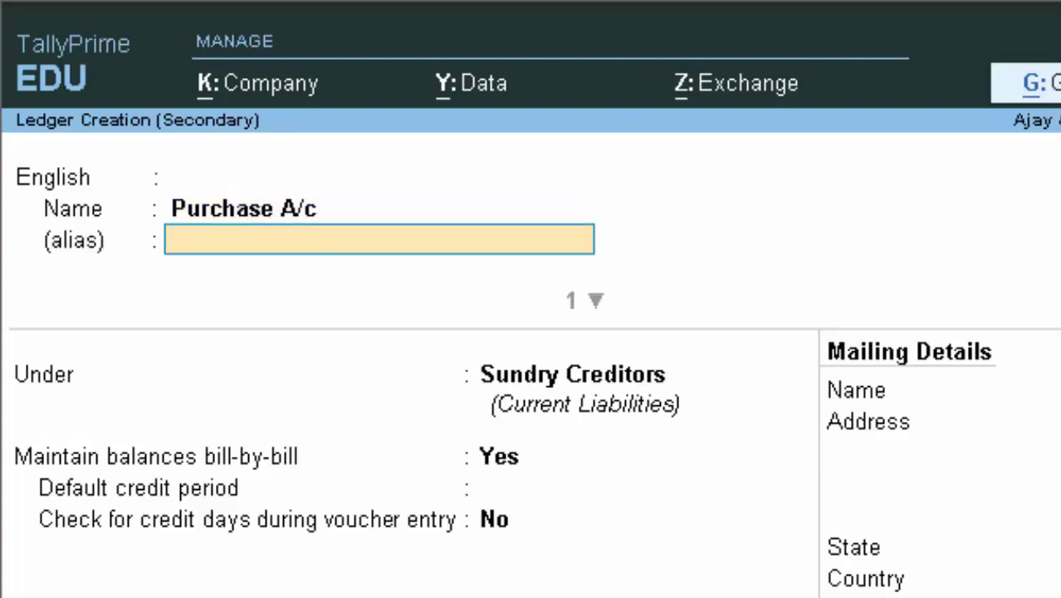
pyautogui.press('Return')
pyautogui.press('Return')
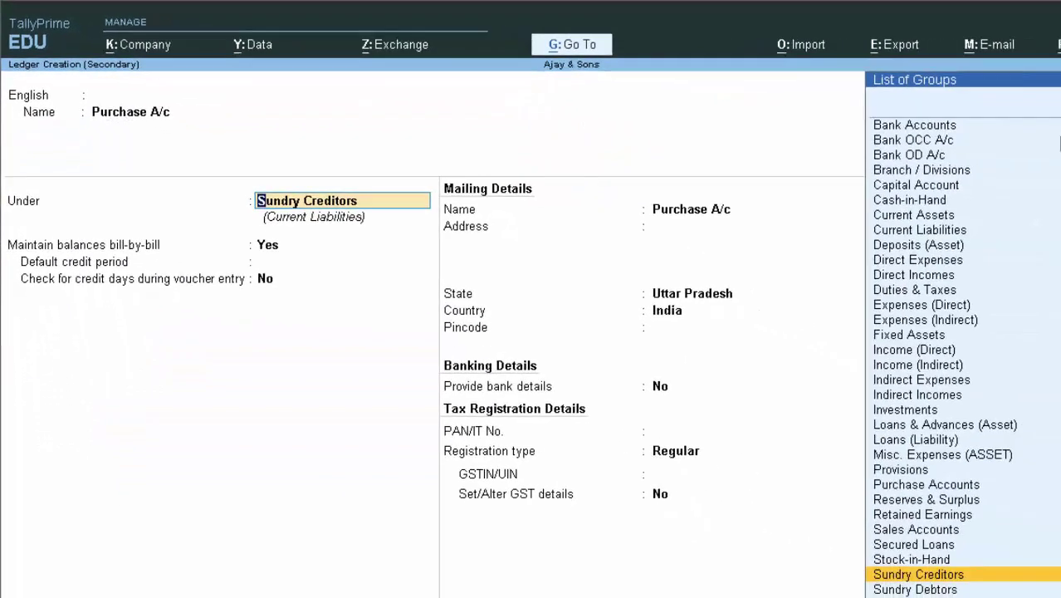
pyautogui.write('P')
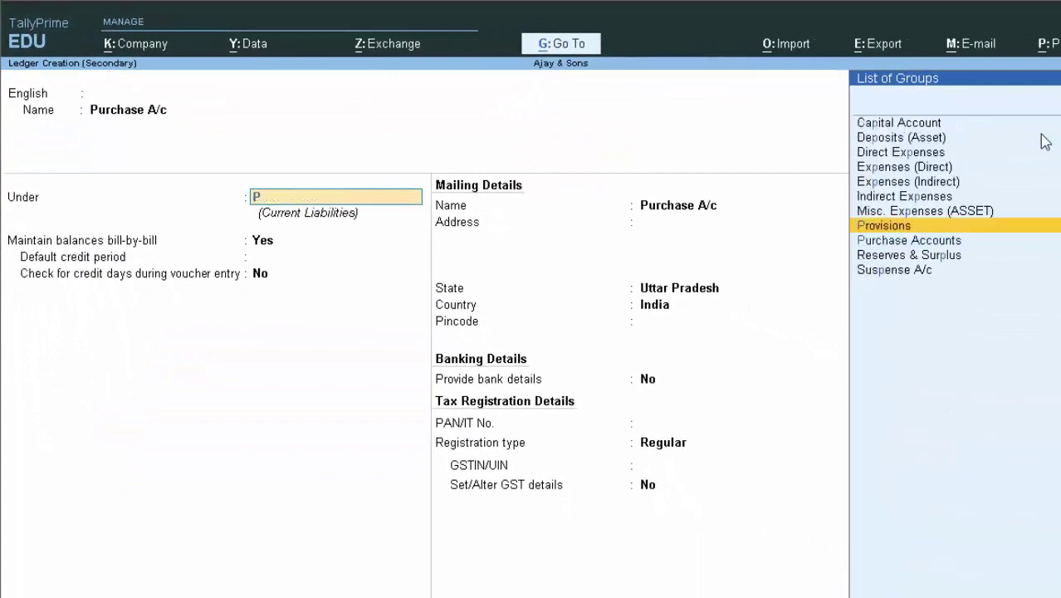
pyautogui.press('Down')
pyautogui.press('Return')
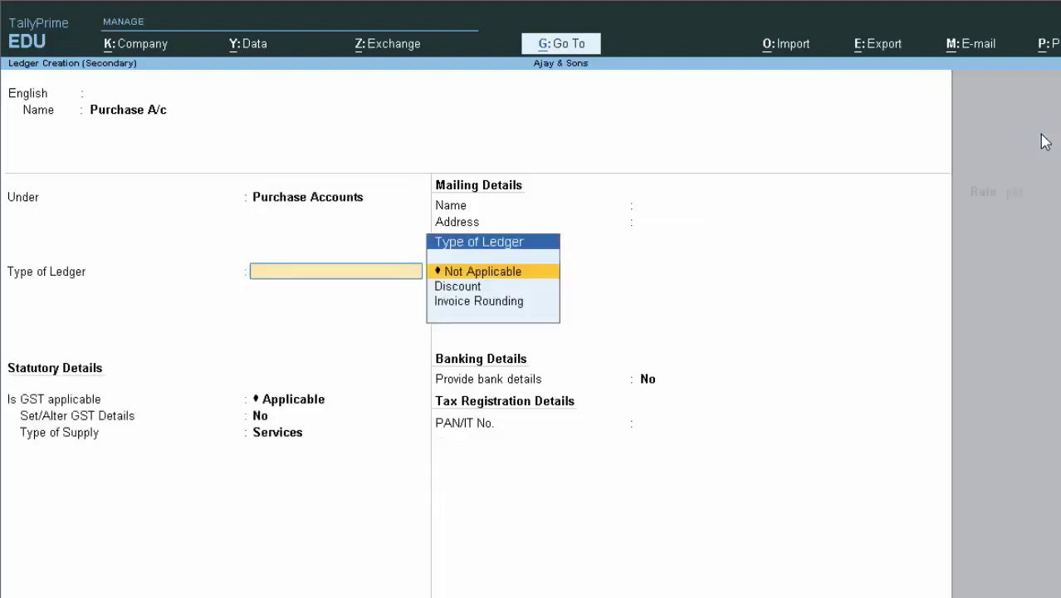
pyautogui.press('Return')
pyautogui.press('Return')
pyautogui.press('Return')
pyautogui.press('Return')
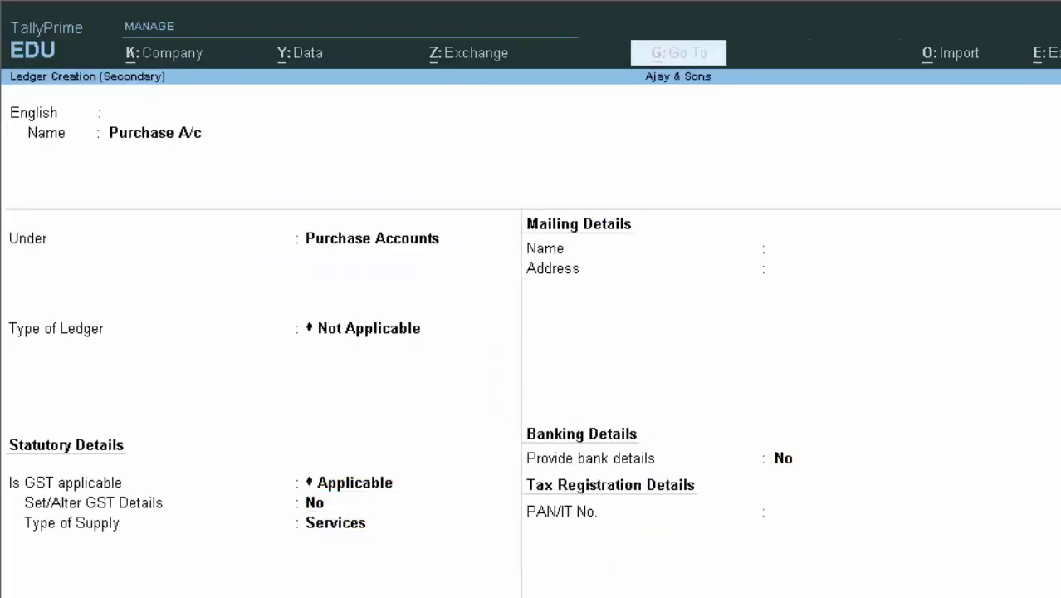
pyautogui.hotkey('ctrl', 'a')
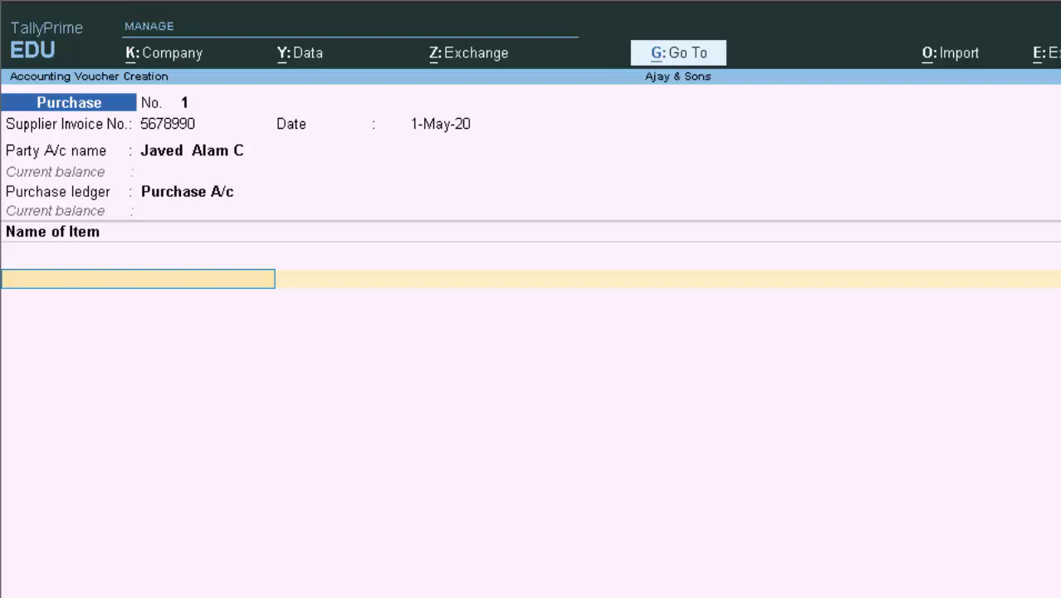
# Create a new stock item from the voucher's item line with Alt+C
pyautogui.hotkey('alt', 'c')
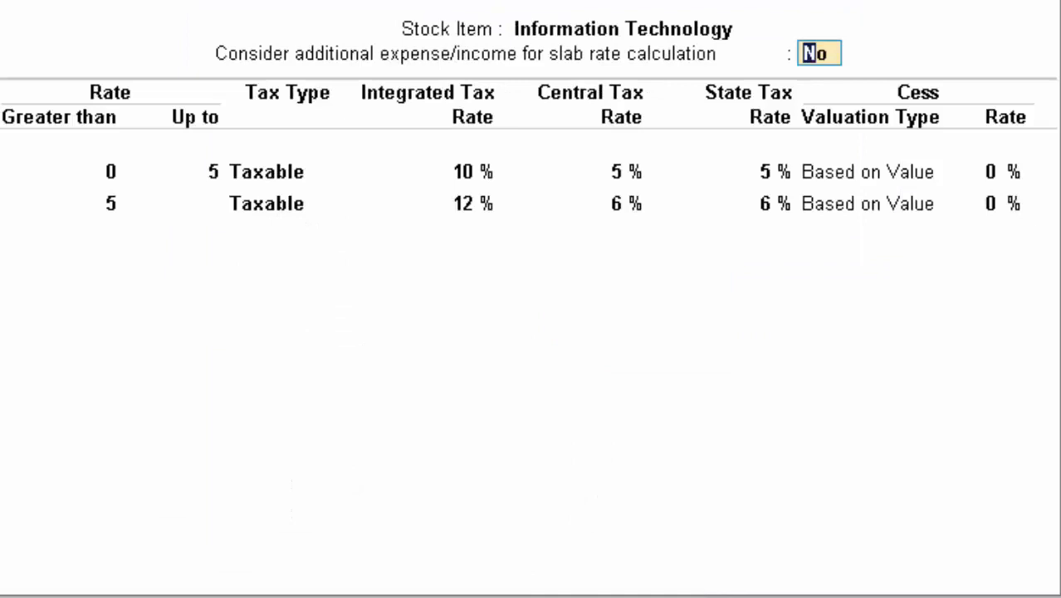
# Change the first slab's upper limit to 500, keeping both slabs taxable at their rates
pyautogui.press('Return')
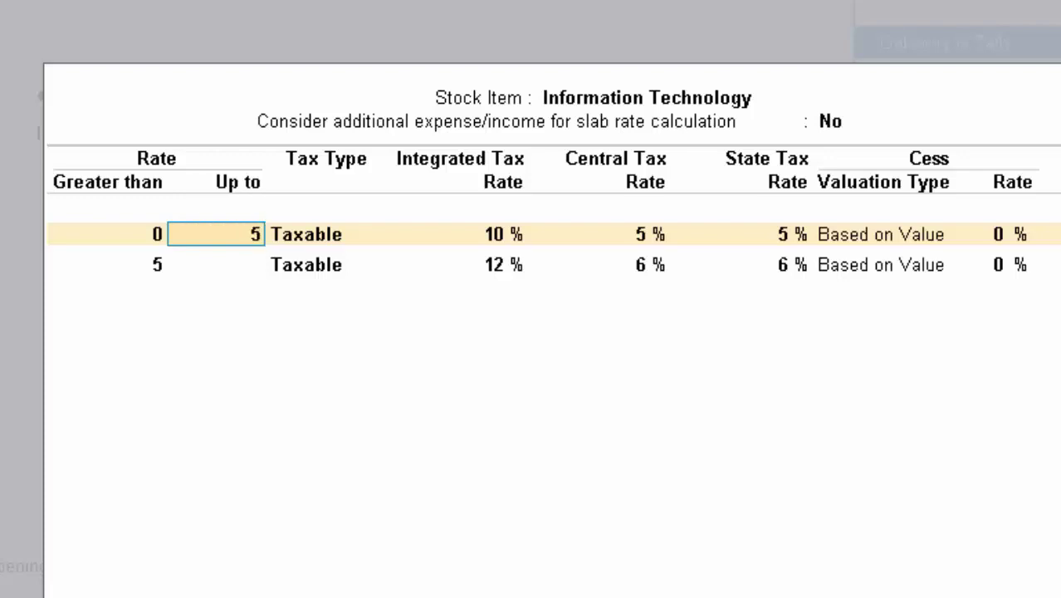
pyautogui.write('00')
pyautogui.press('Return')
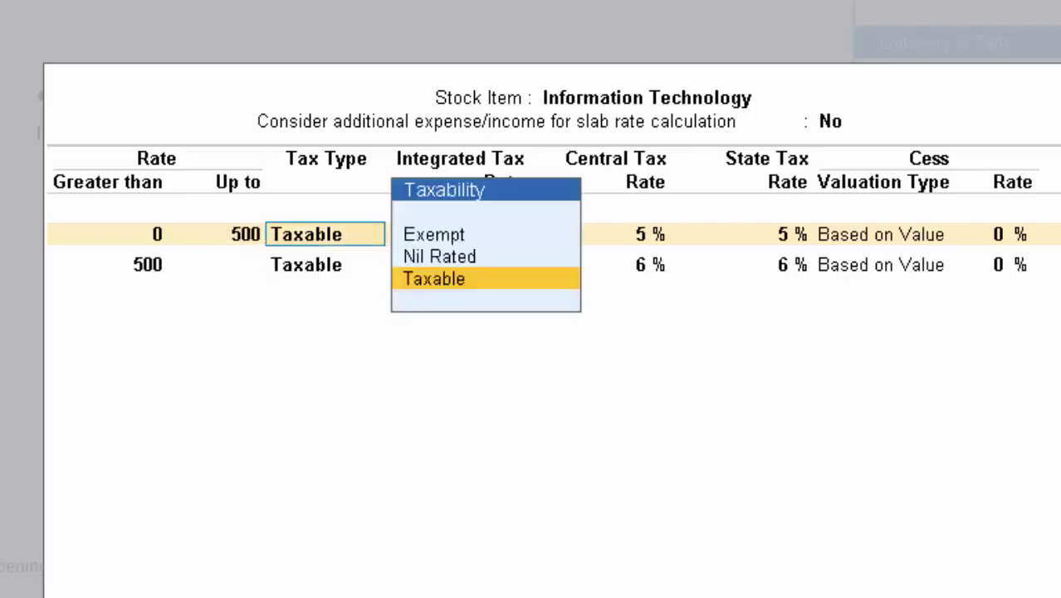
pyautogui.press('Return')
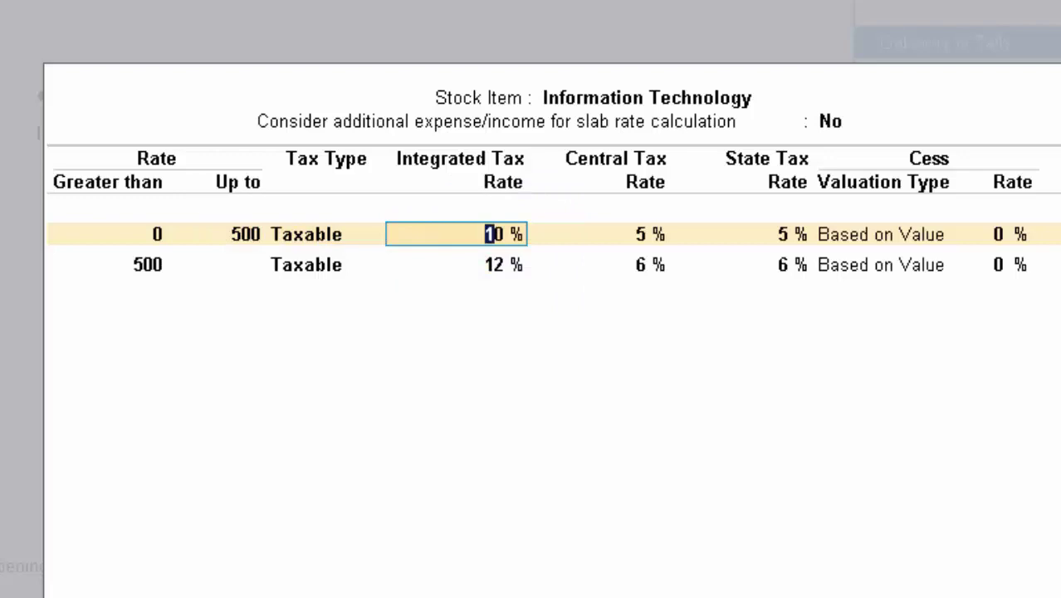
pyautogui.press('Return')
pyautogui.press('Return')
pyautogui.press('Return')
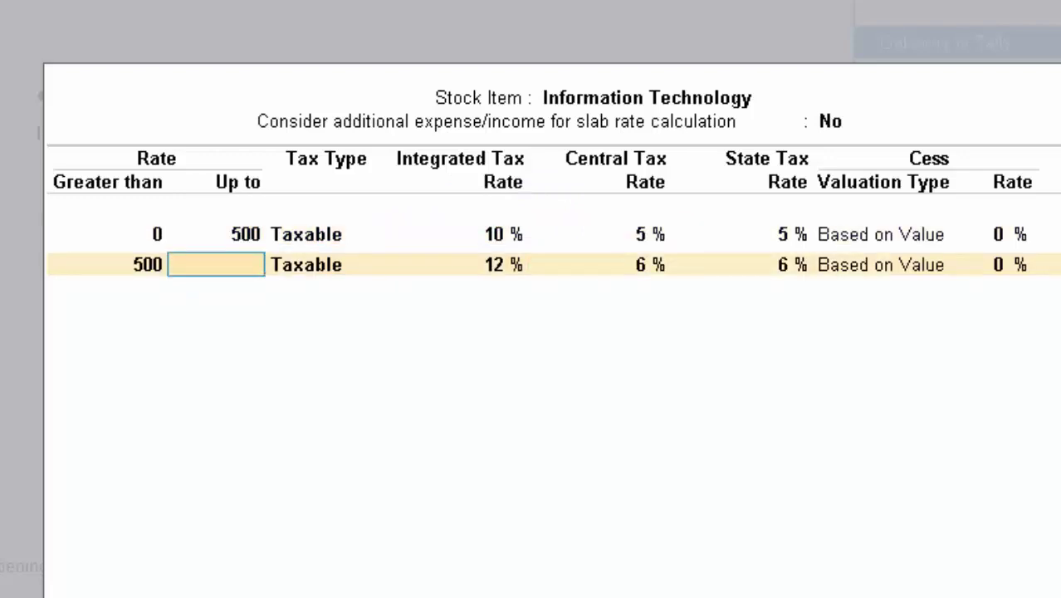
pyautogui.press('Return')
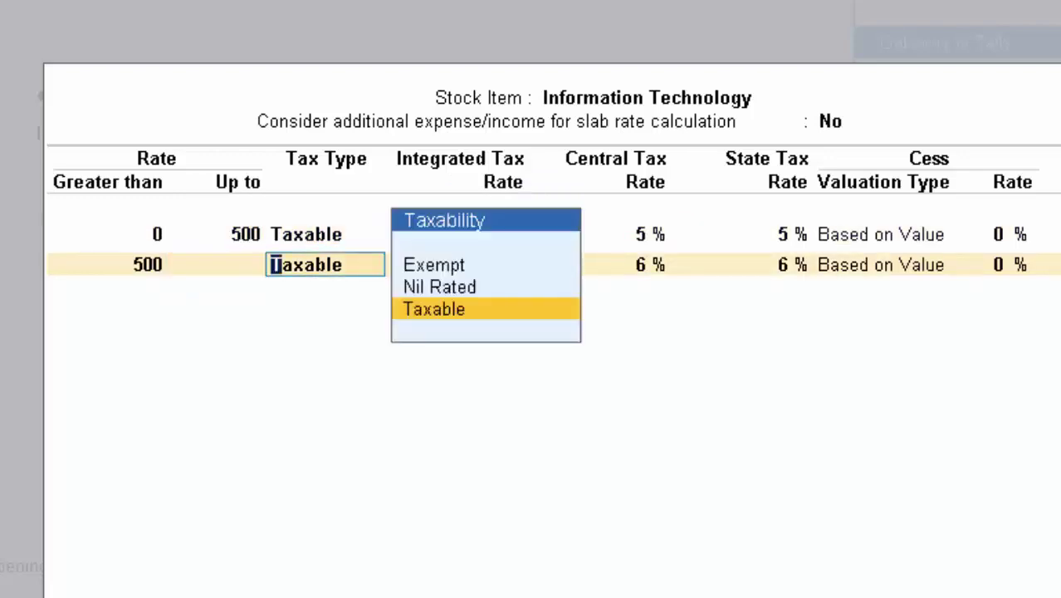
pyautogui.press('Return')
pyautogui.press('Return')
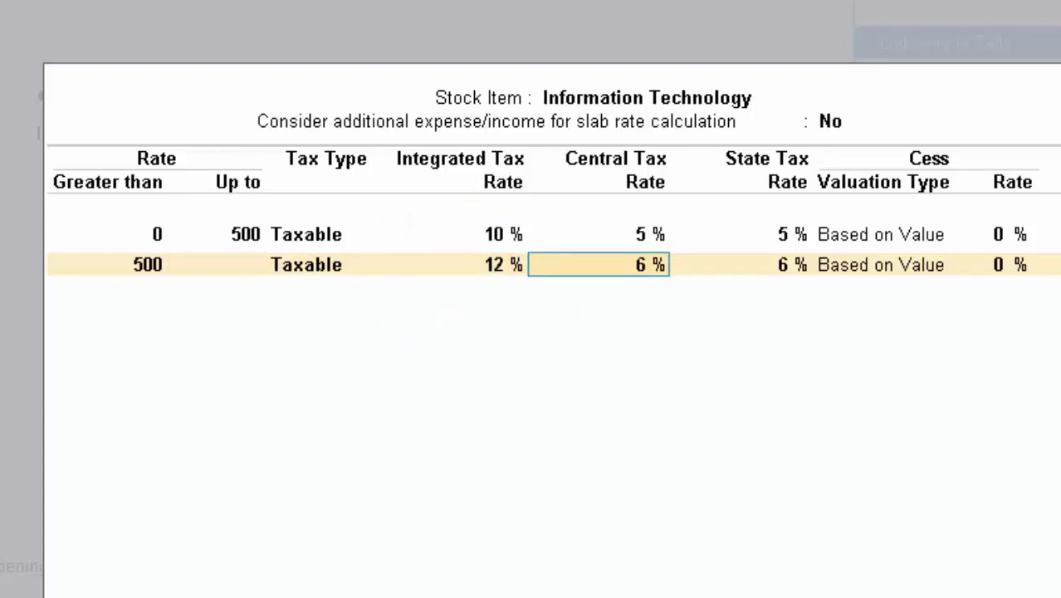
pyautogui.press('Return')
pyautogui.press('Return')
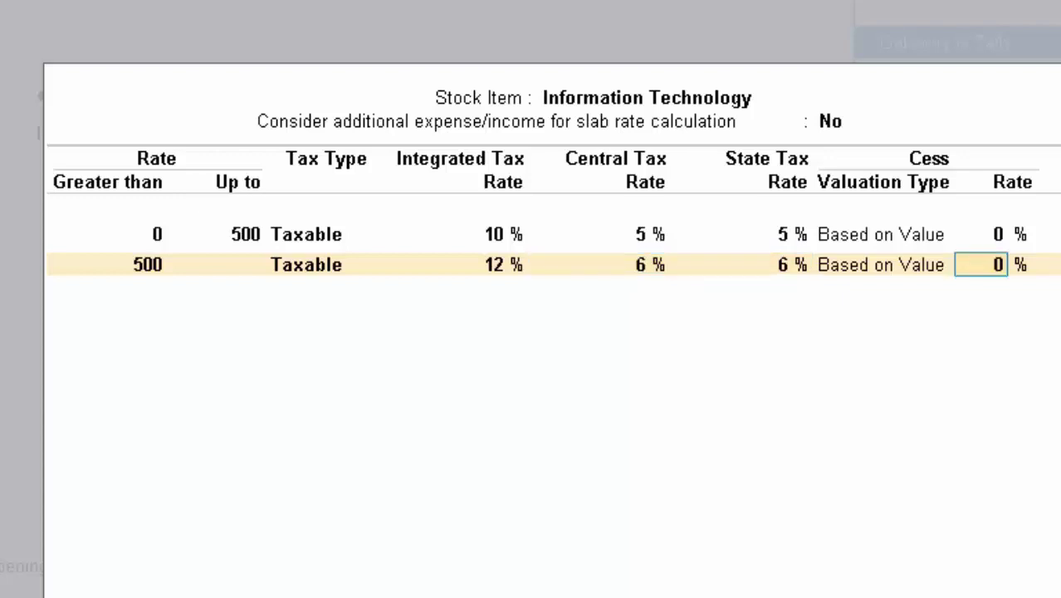
pyautogui.hotkey('ctrl', 'a')
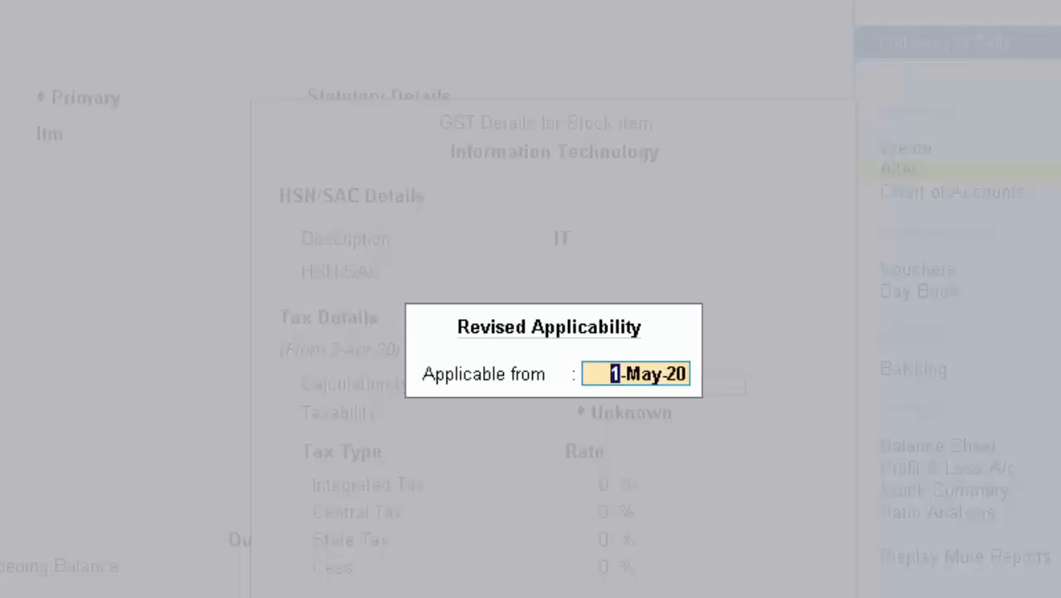
# Accept 1-May-20 applicability, Goods as supply type and a 0 rate of duty
pyautogui.press('Return')
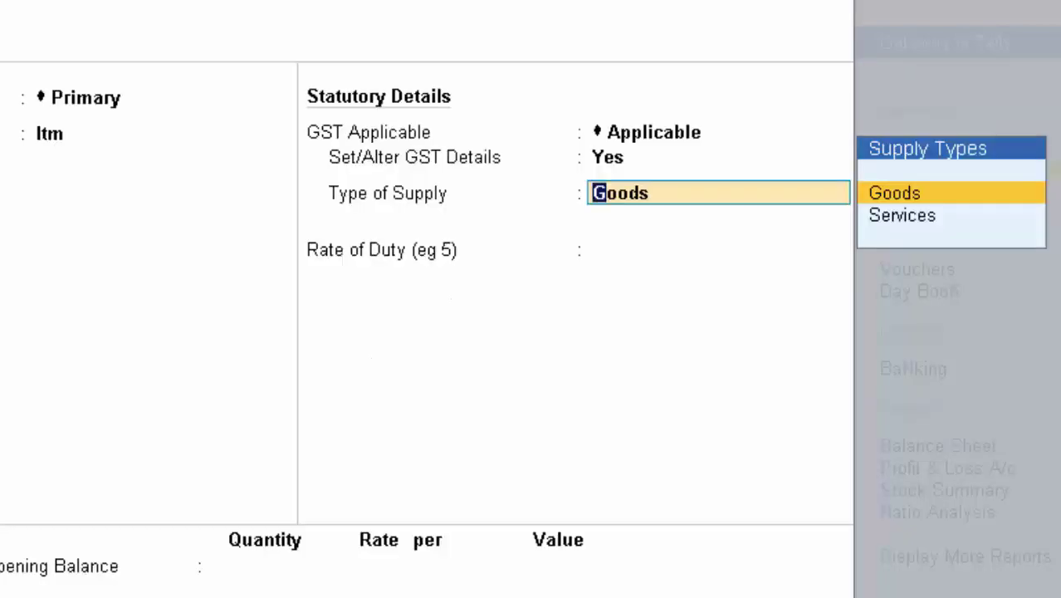
pyautogui.press('Return')
pyautogui.press('Return')
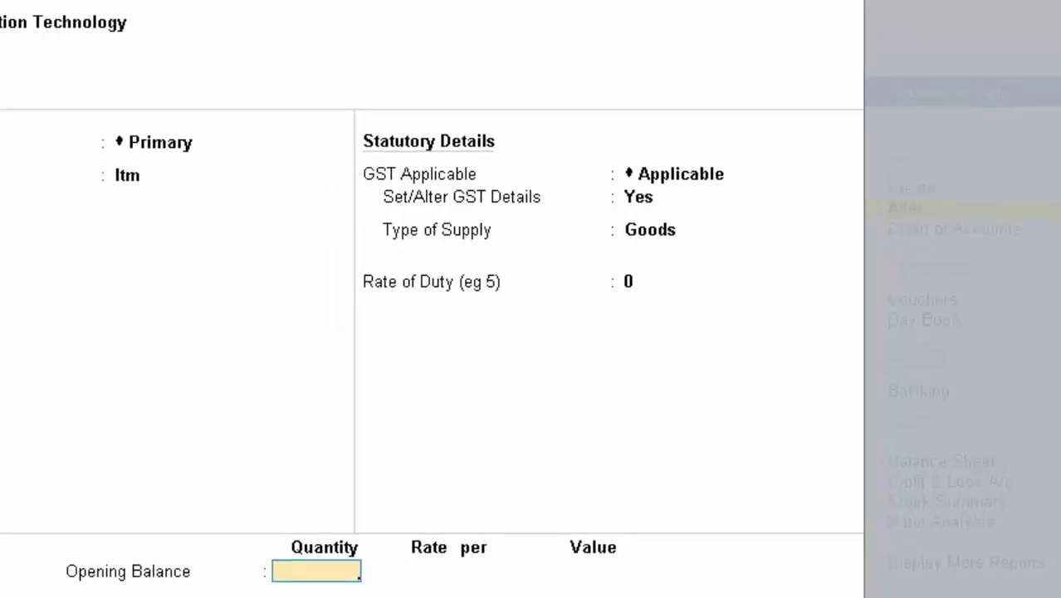
pyautogui.press('Return')
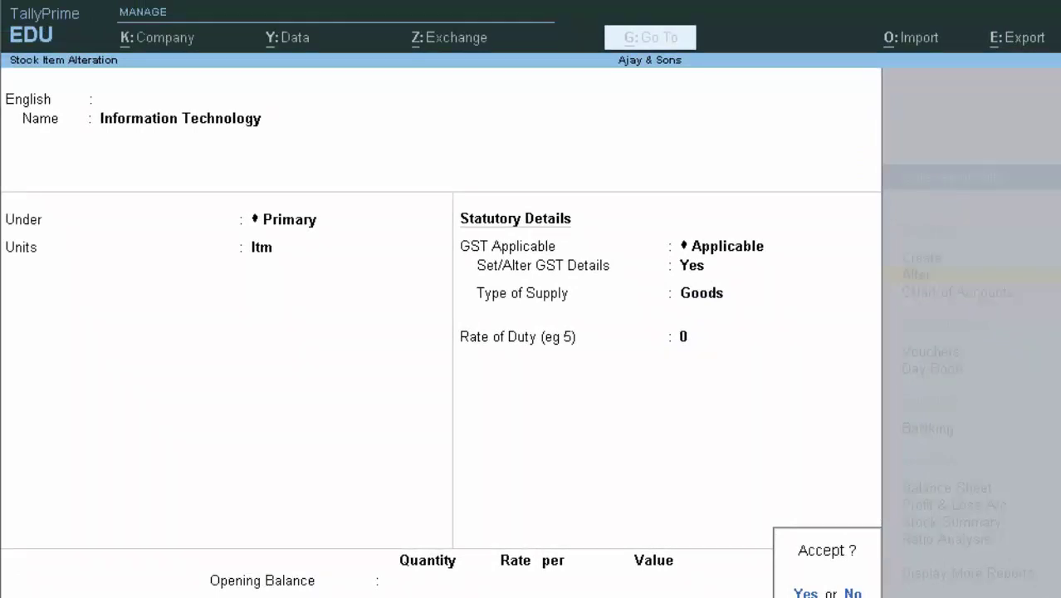
# Save the Information Technology stock item and return to the Gateway
pyautogui.press('n')
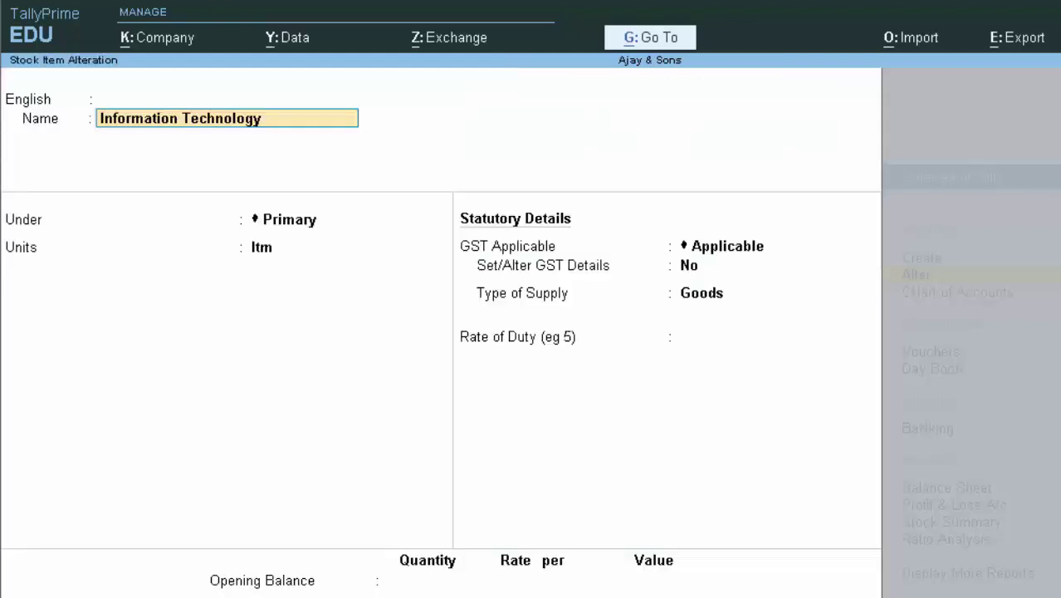
pyautogui.press('Escape')
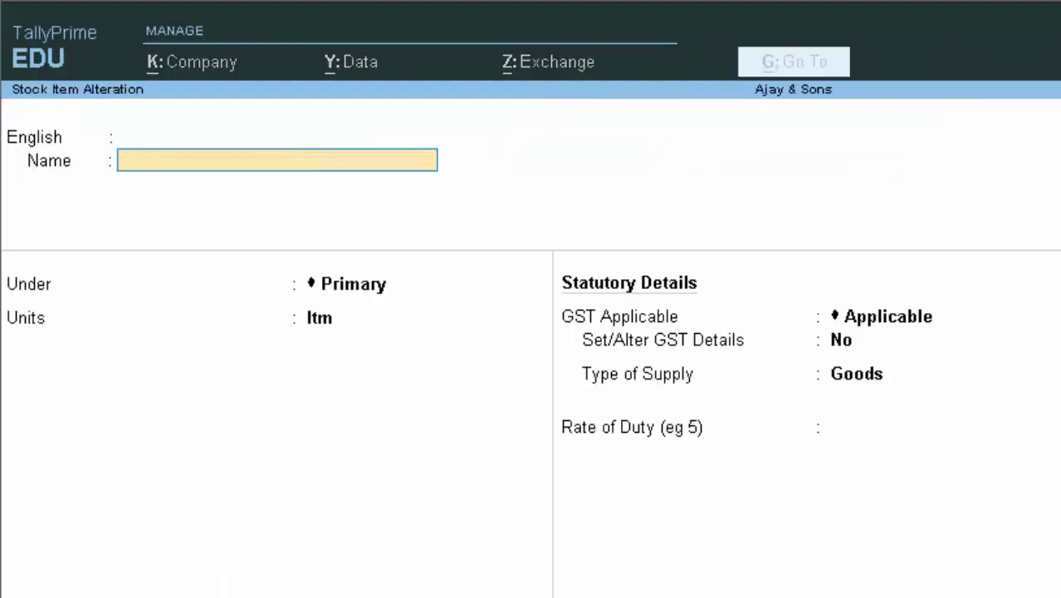
pyautogui.press('Escape')
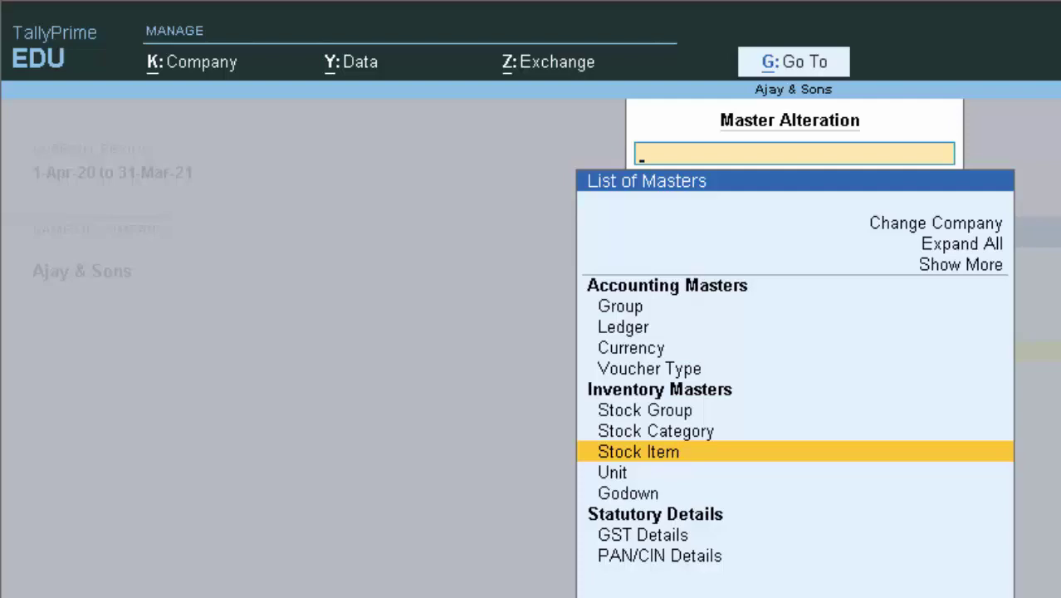
pyautogui.press('Escape')
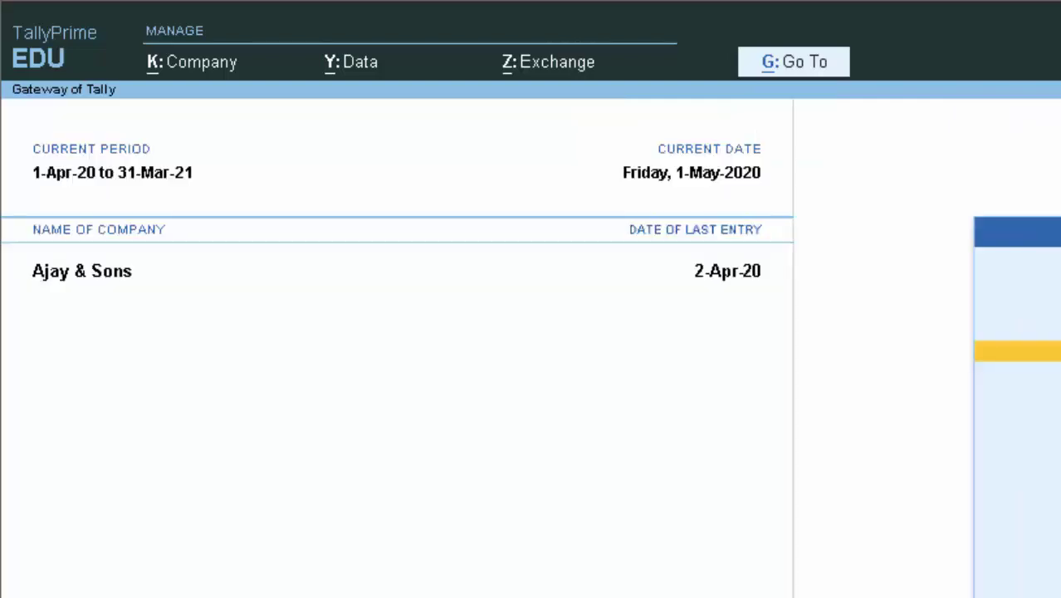
# Start a purchase voucher with the invoice number, 1-May-20, supplier, Purchase A/c and Information Technology
pyautogui.write('v')
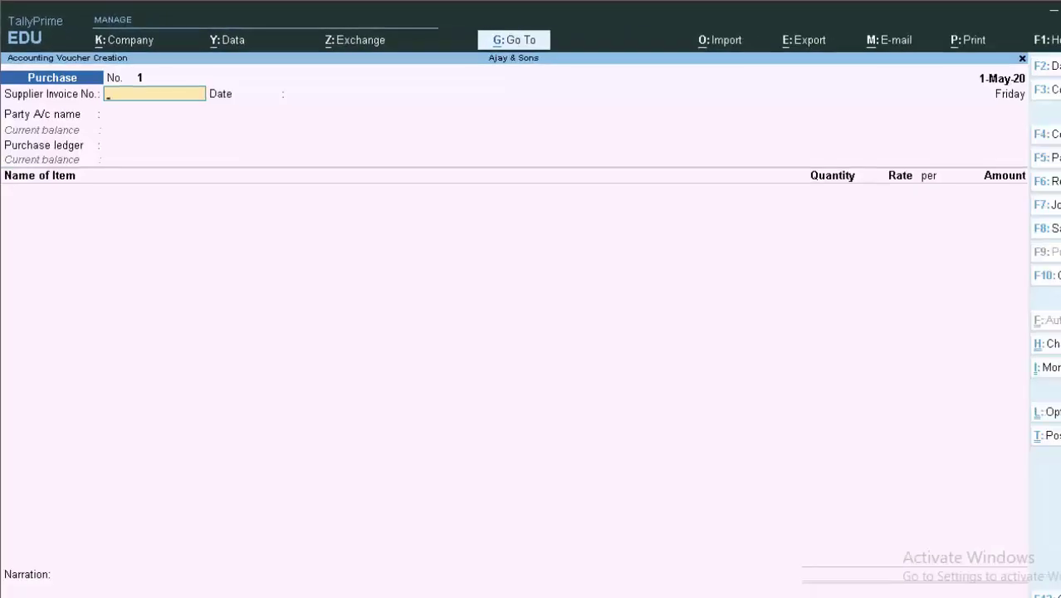
pyautogui.write('7578')
pyautogui.press('Return')
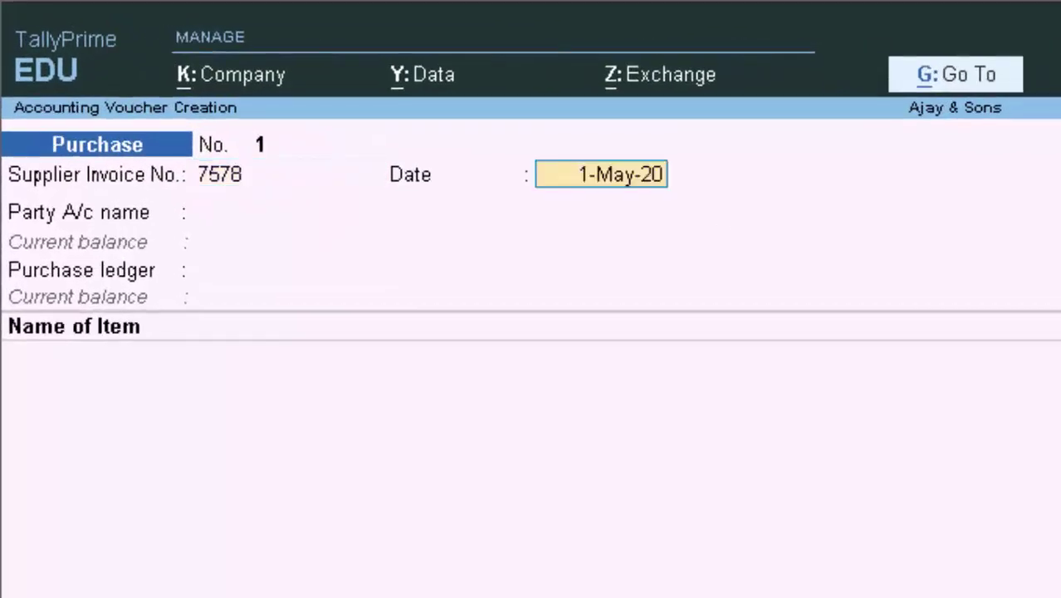
pyautogui.press('Return')
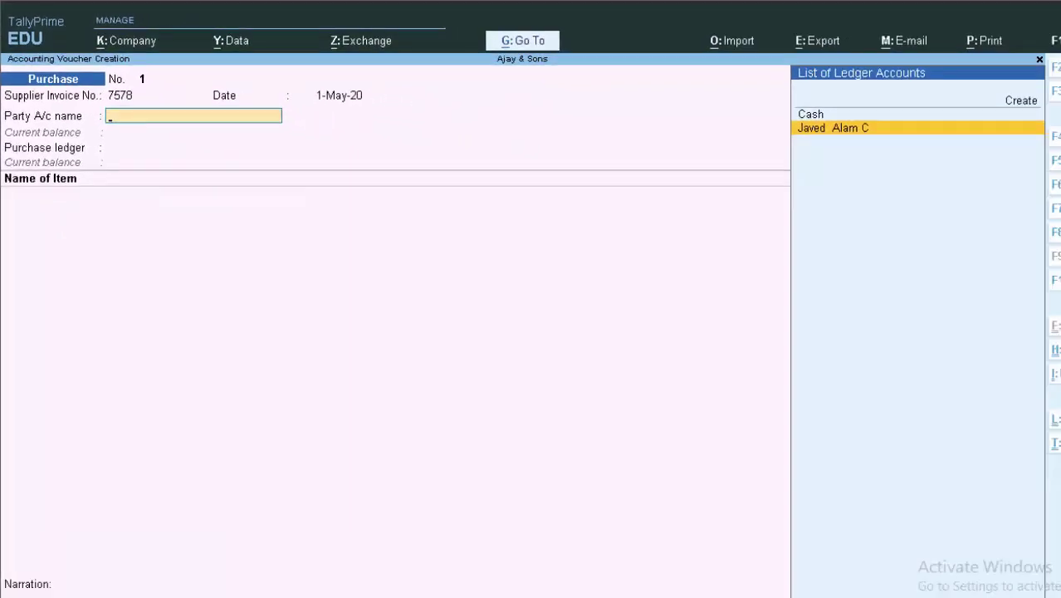
pyautogui.press('Return')
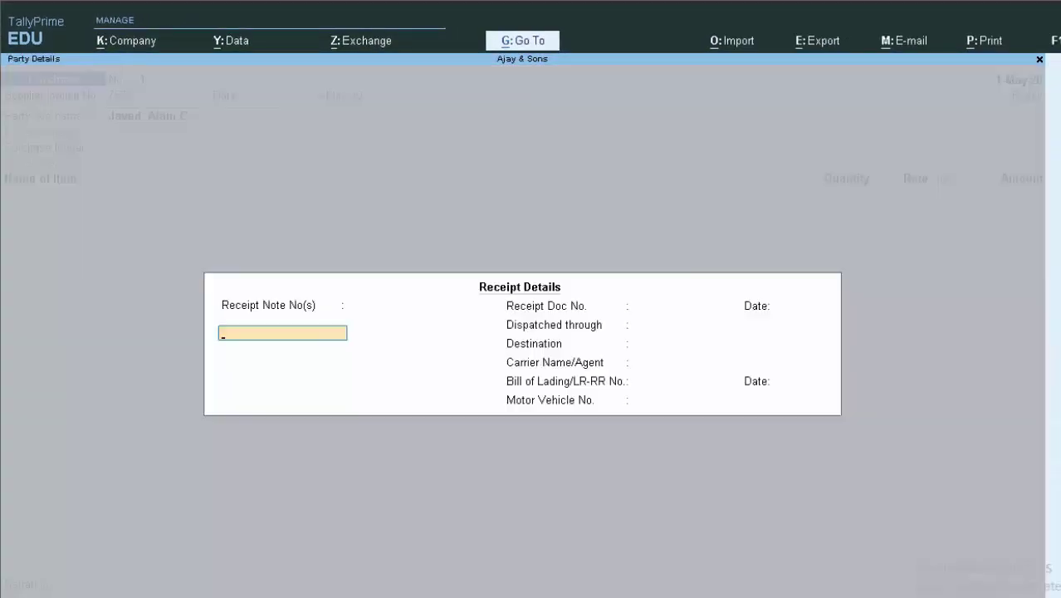
pyautogui.press('Return')
pyautogui.press('Return')
pyautogui.press('Return')
pyautogui.press('Return')
pyautogui.press('Return')
pyautogui.press('Return')
pyautogui.press('Return')
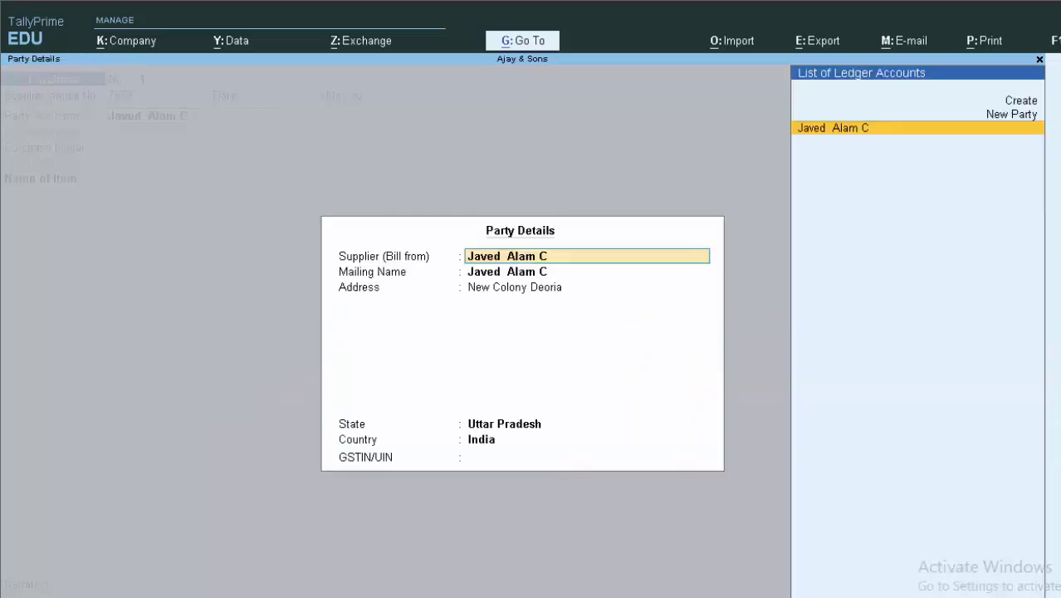
pyautogui.press('Return')
pyautogui.press('Return')
pyautogui.press('Return')
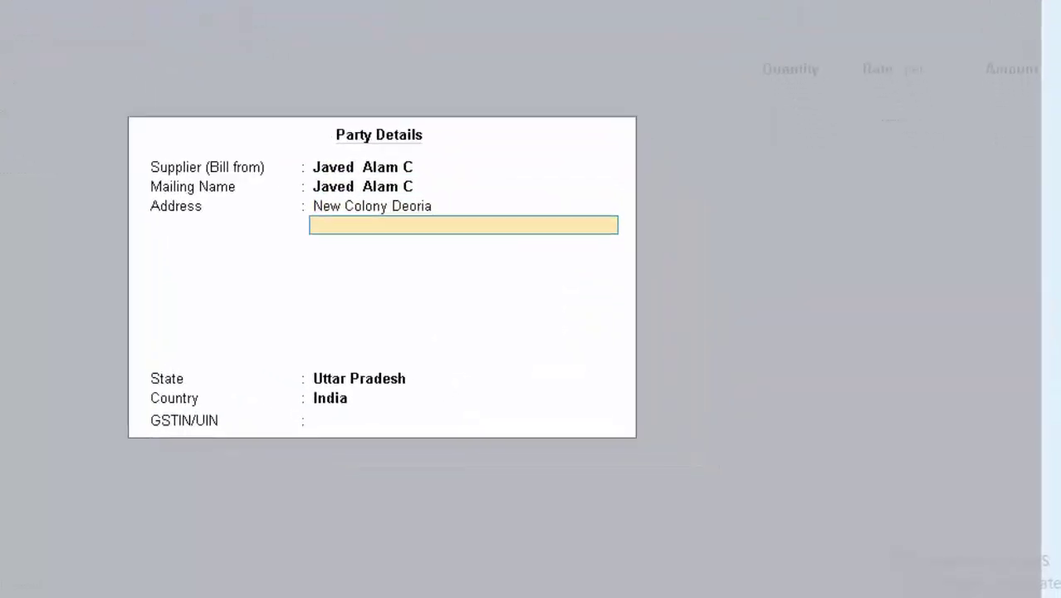
pyautogui.press('Return')
pyautogui.press('Return')
pyautogui.press('Return')
pyautogui.press('Return')
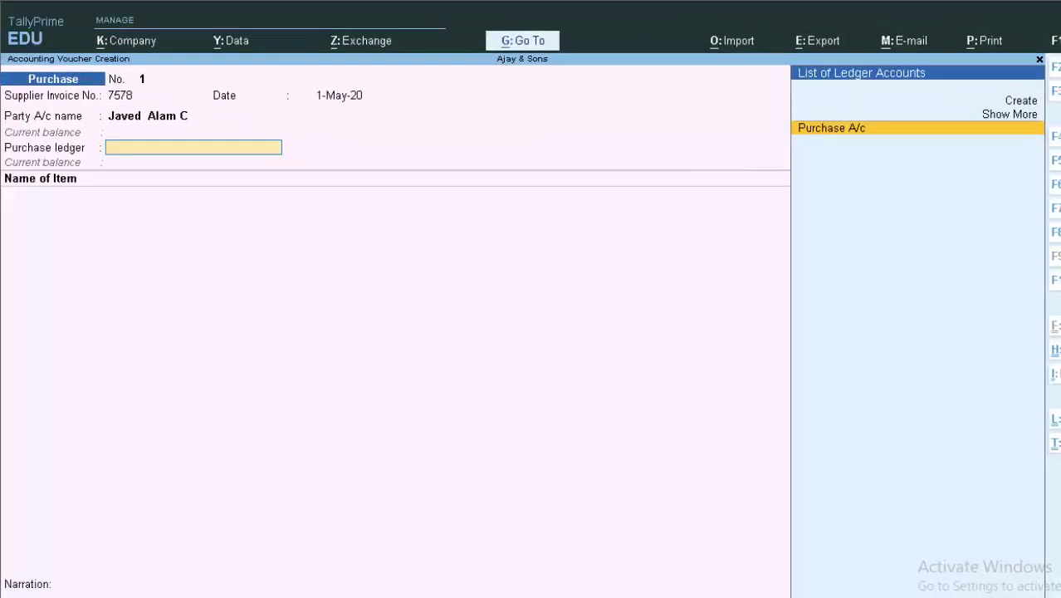
pyautogui.press('Return')
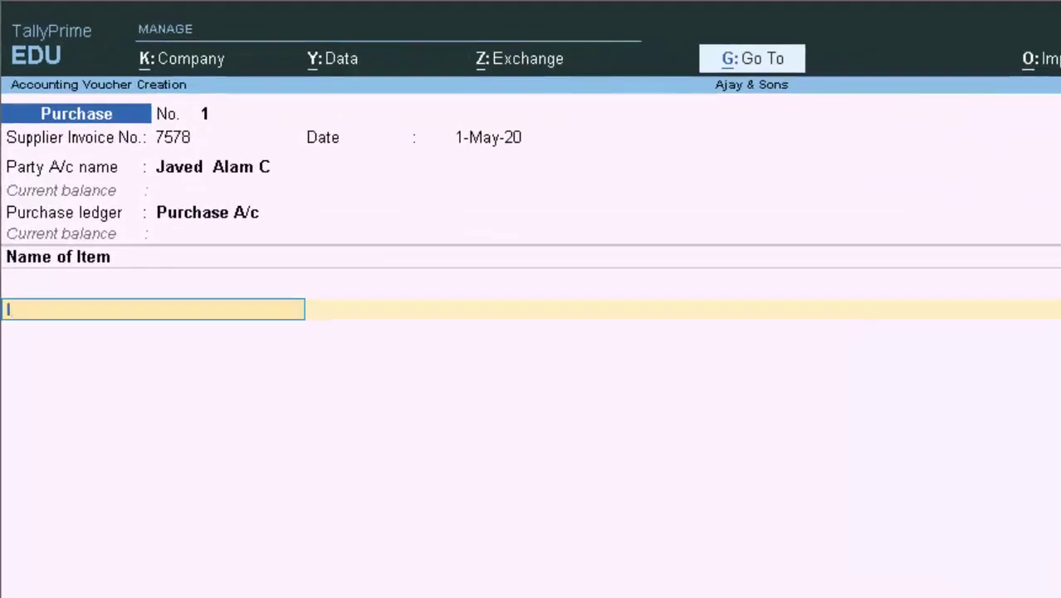
pyautogui.press('Return')
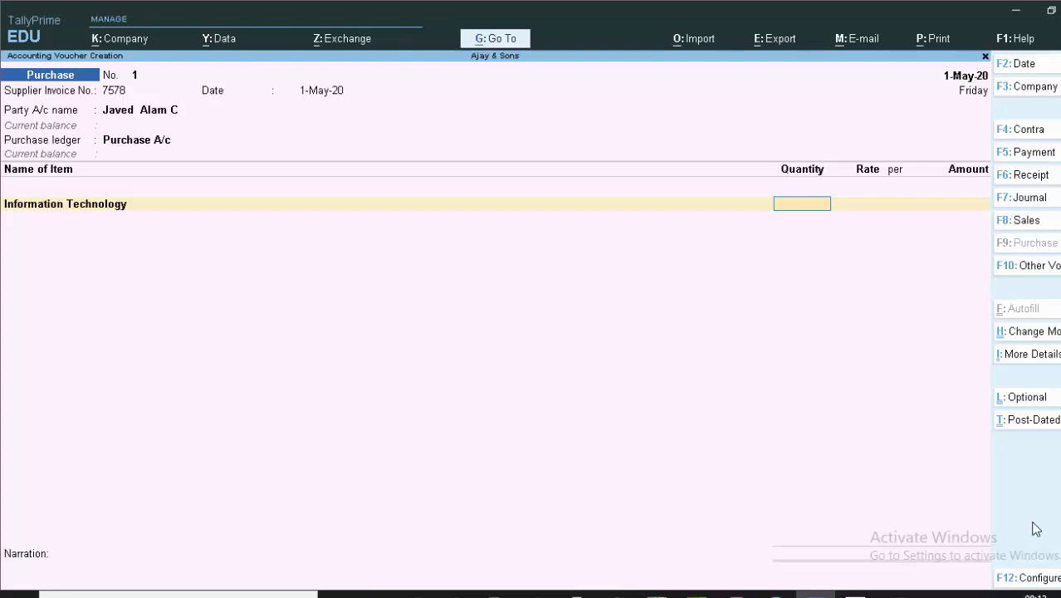
# Enter quantity 1 at rate 400 for an amount of 400.00
pyautogui.write('1')
pyautogui.press('Return')
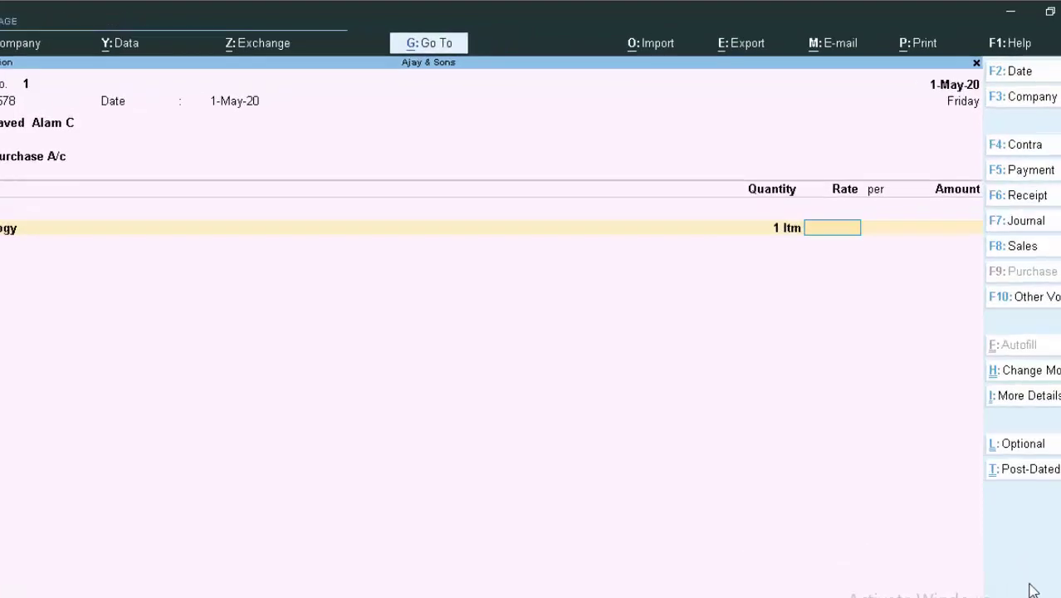
pyautogui.write('400')
pyautogui.press('Return')
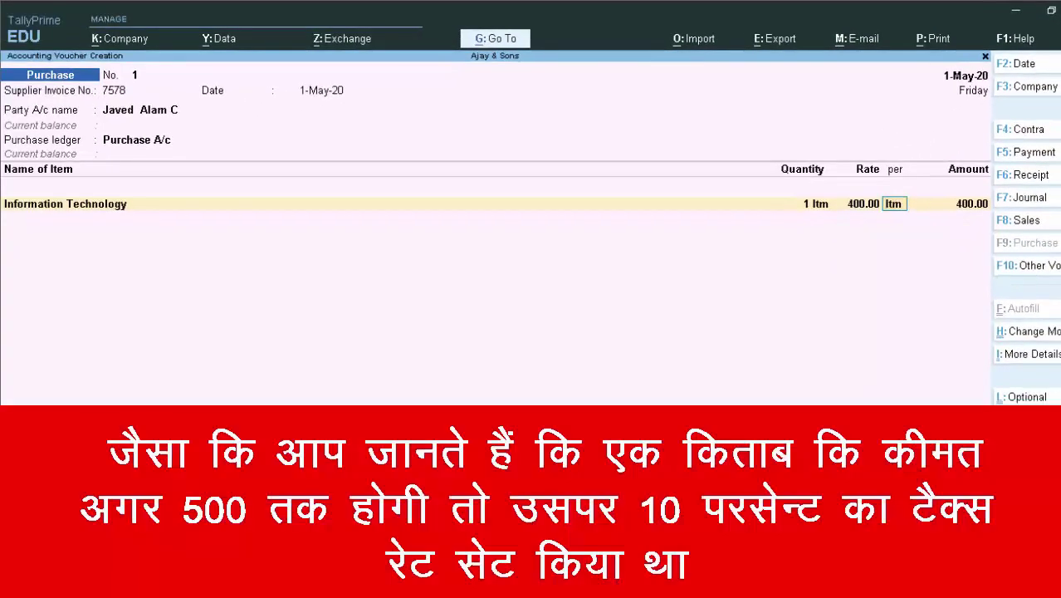
pyautogui.press('Return')
pyautogui.press('Return')
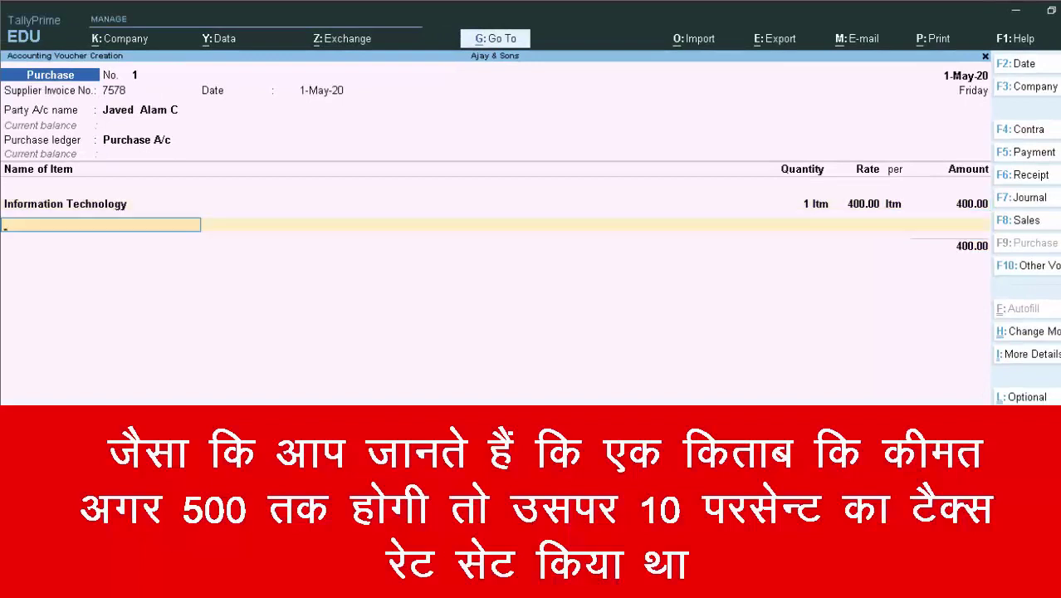
pyautogui.press('Return')
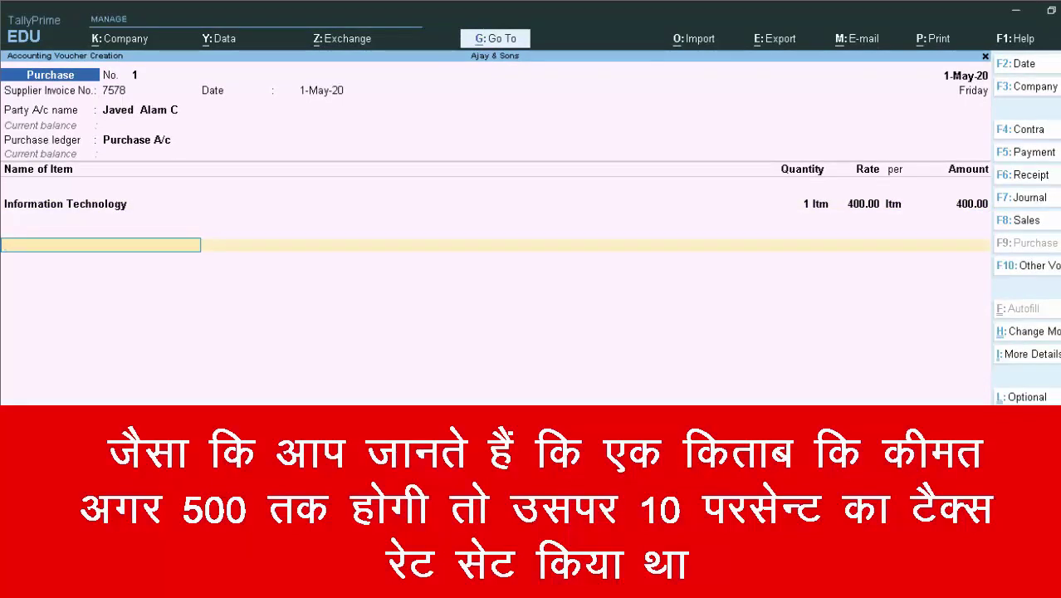
# Add Cgst and Sgst ledger lines of 20.00 each
pyautogui.write('C')
pyautogui.press('Return')
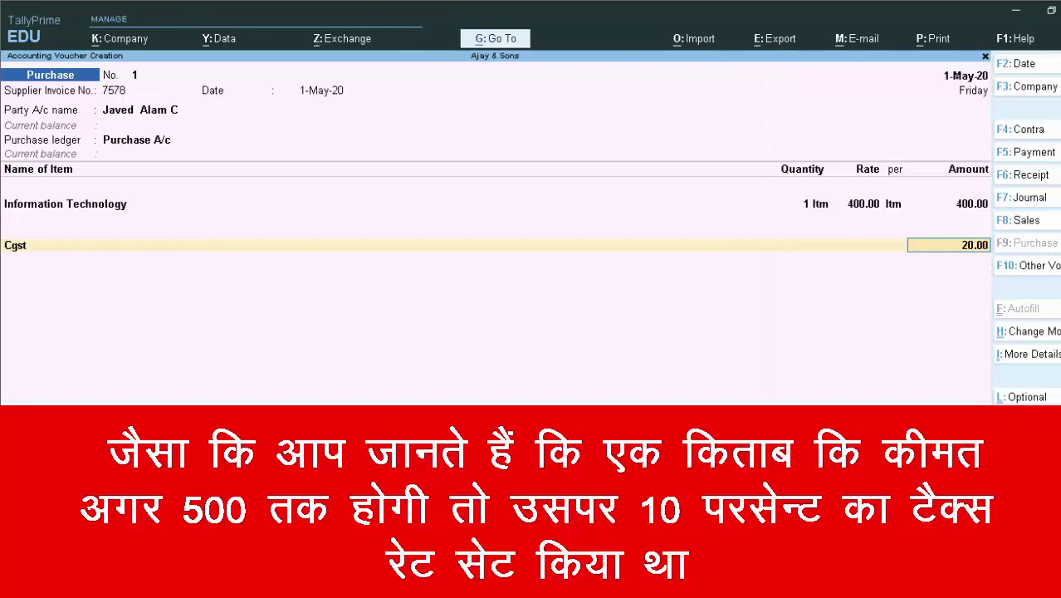
pyautogui.press('Return')
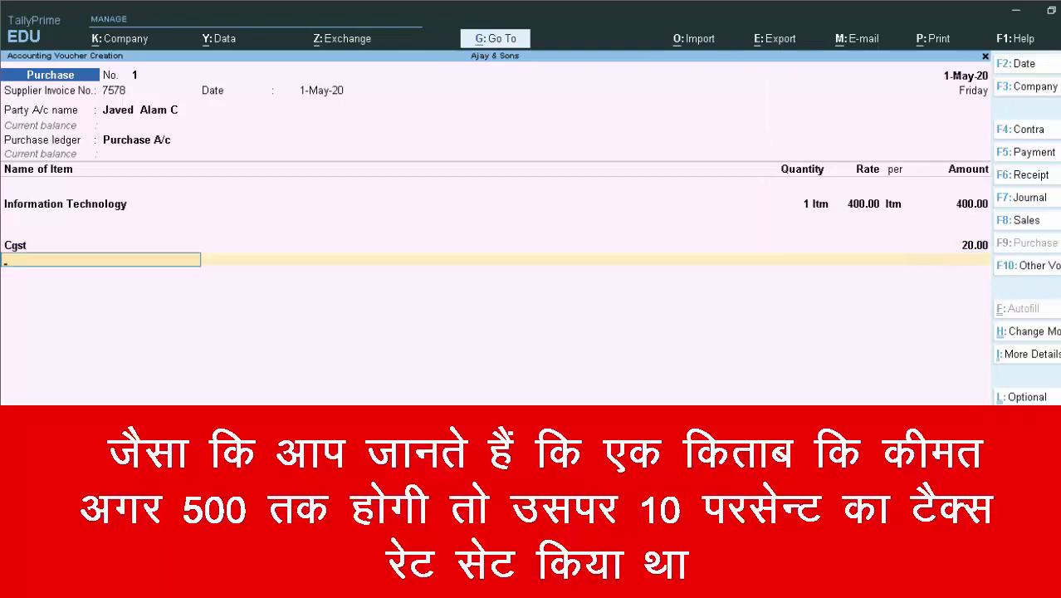
pyautogui.write('S')
pyautogui.press('Return')
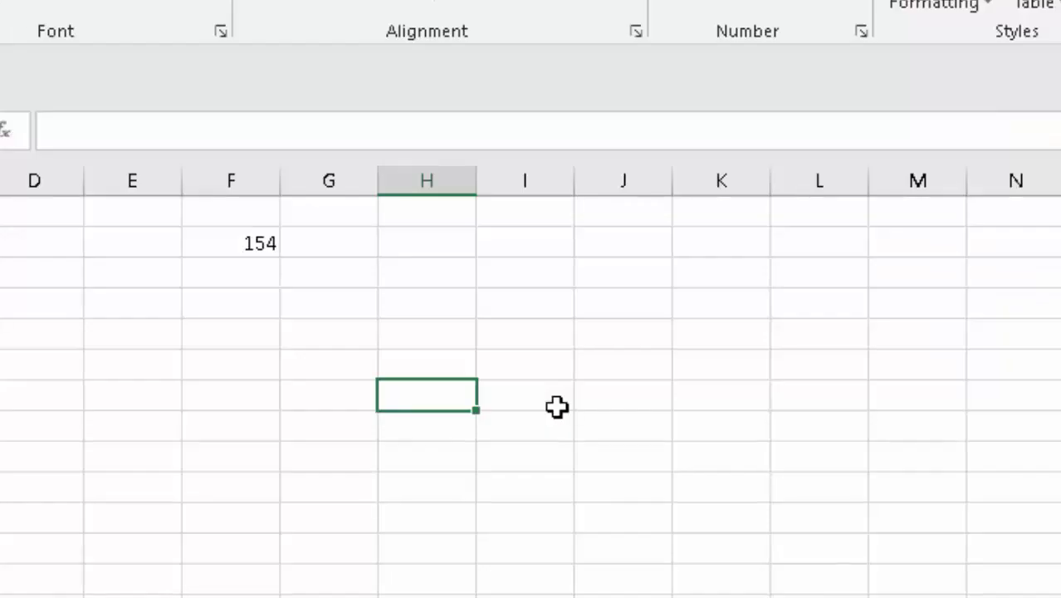
# Enter 400 in H7 and 10% in I7
pyautogui.write('400')
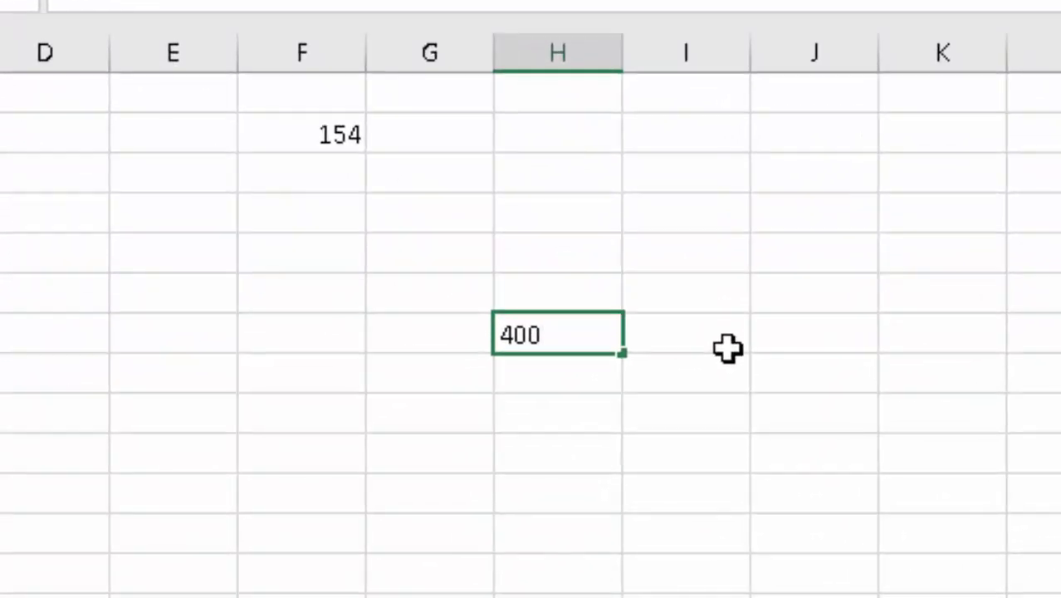
pyautogui.click(728, 349)
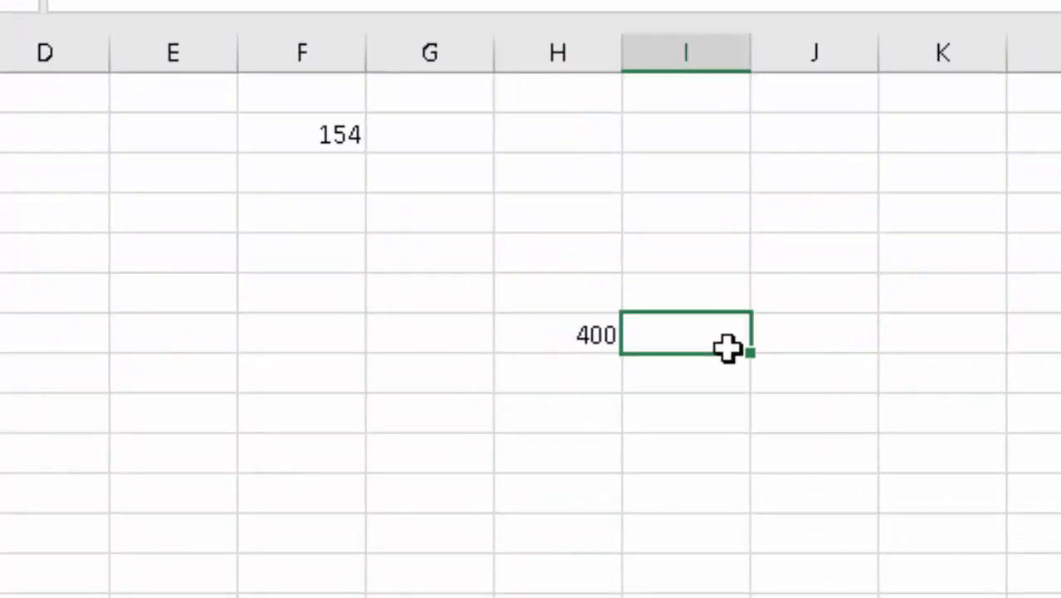
pyautogui.write('10')
pyautogui.write('%')
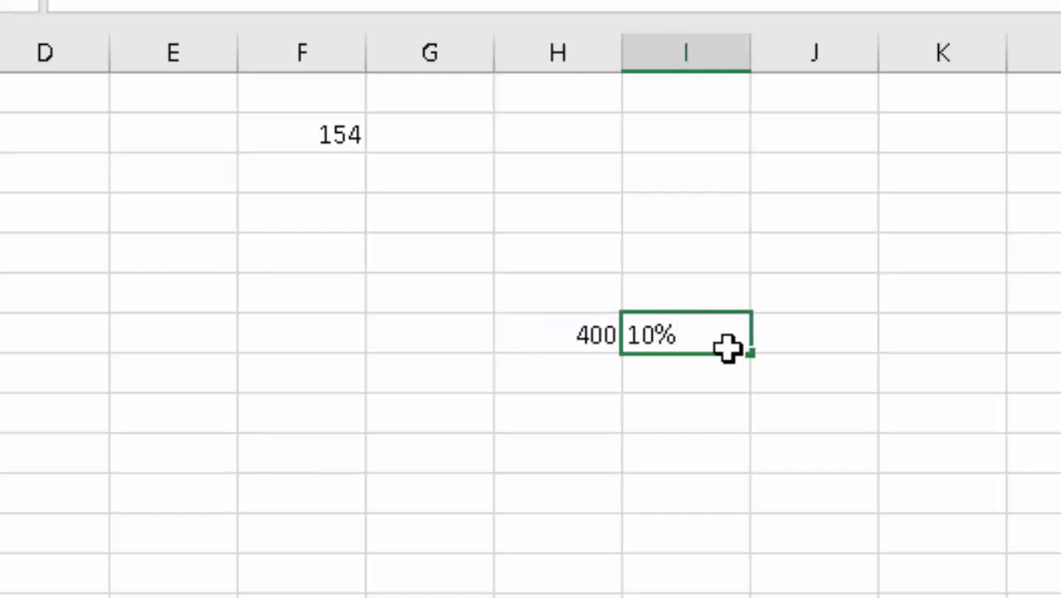
pyautogui.press('Return')
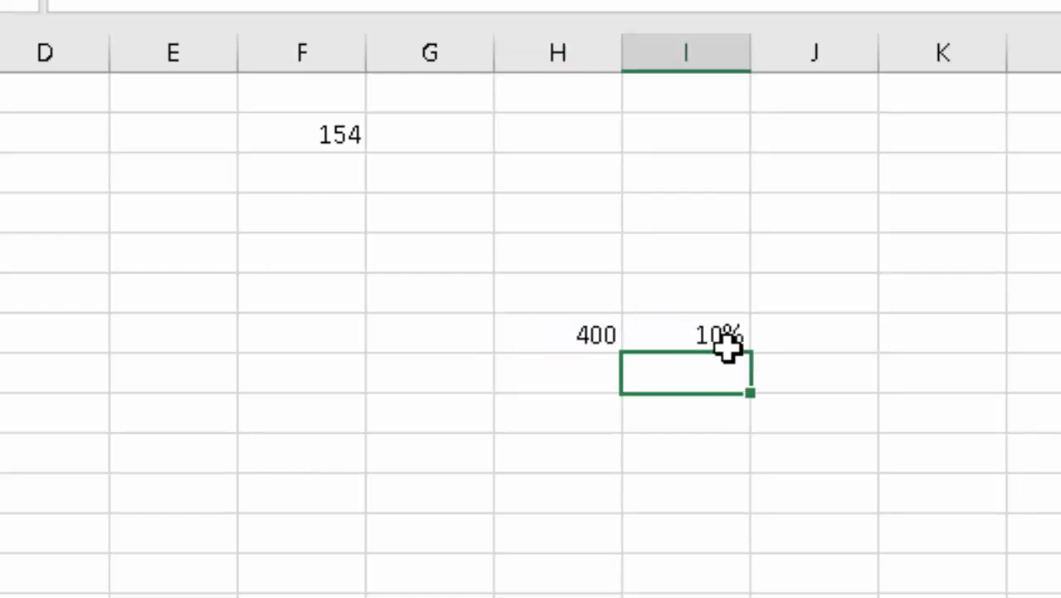
# Calculate =H7*I7 in I8 giving 40, then close the workbook
pyautogui.write('=')
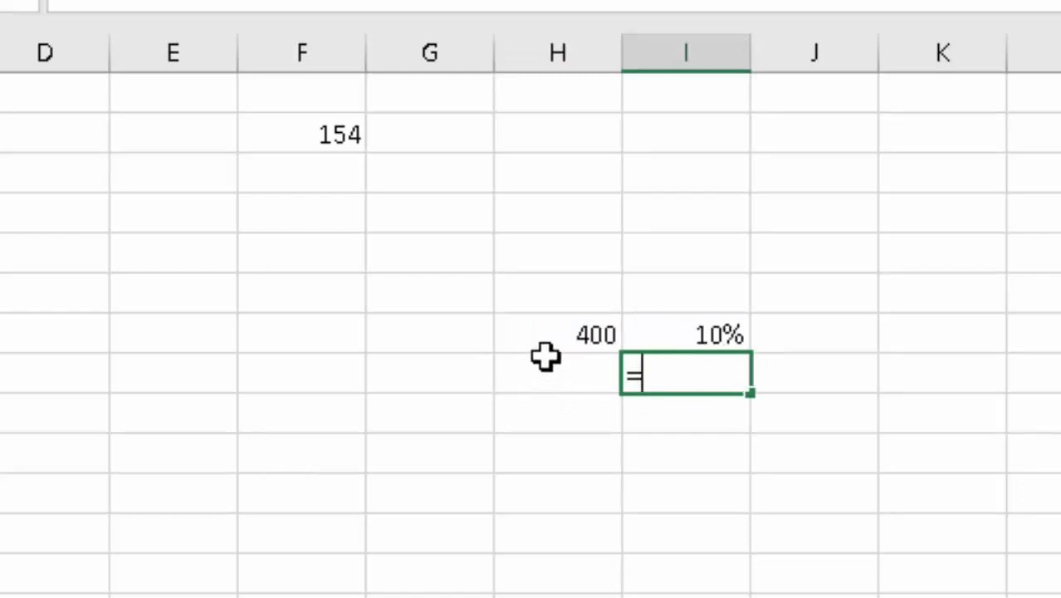
pyautogui.click(570, 339)
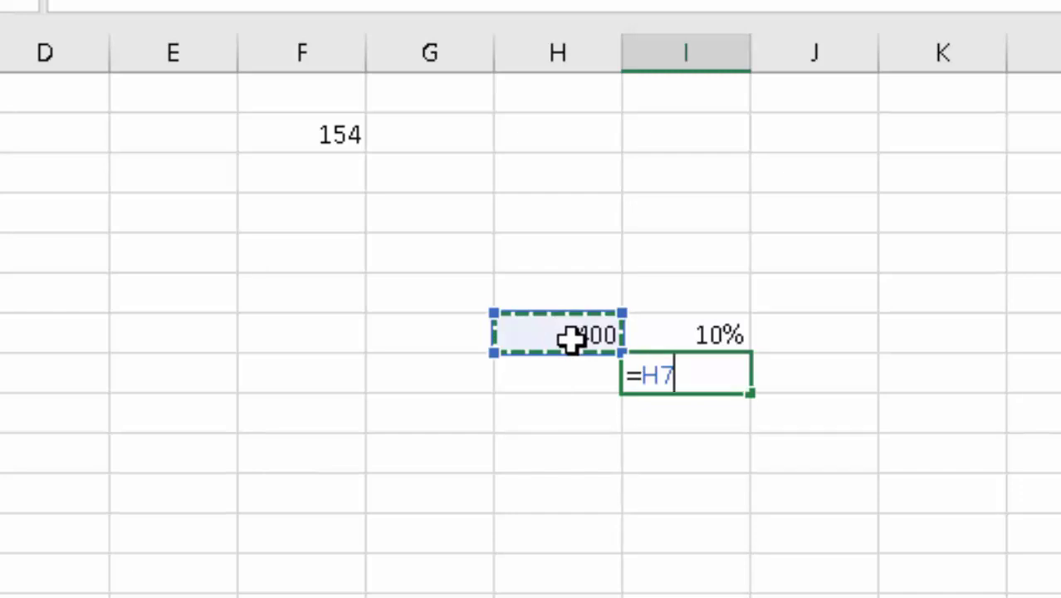
pyautogui.write('*')
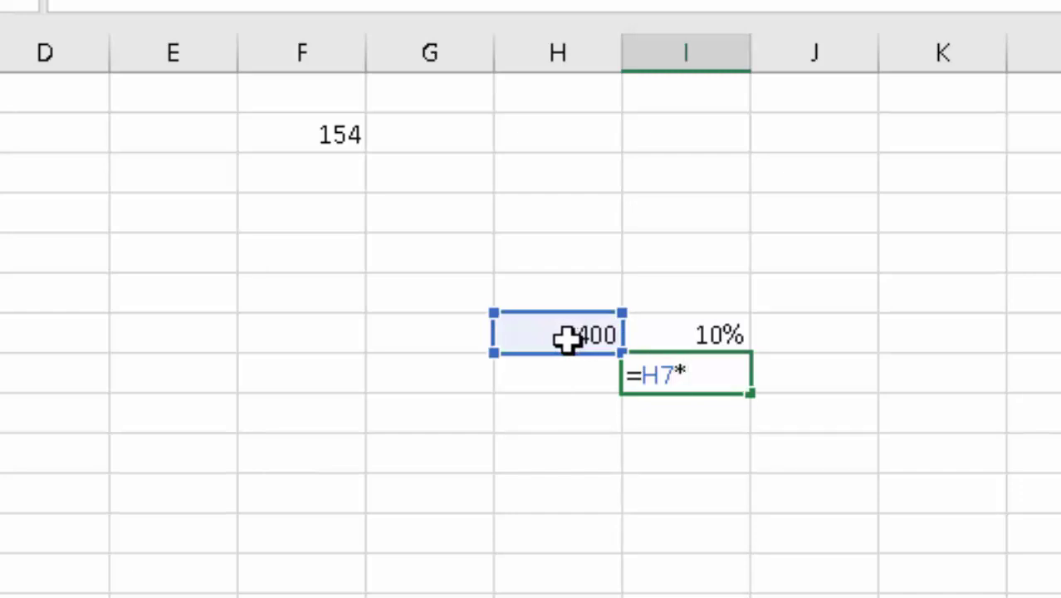
pyautogui.click(702, 334)
pyautogui.press('Return')
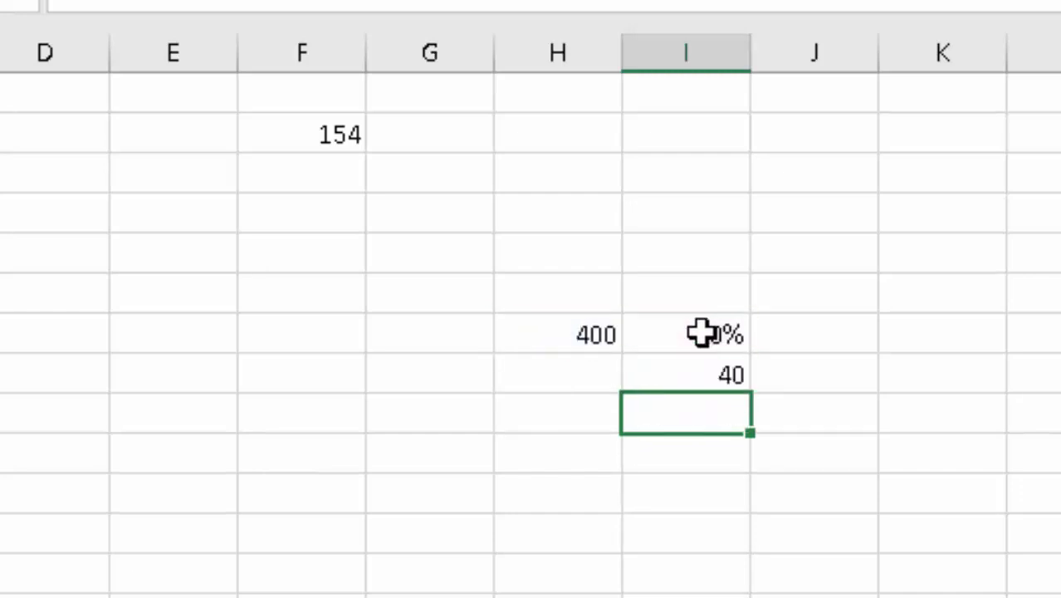
pyautogui.click(701, 372)
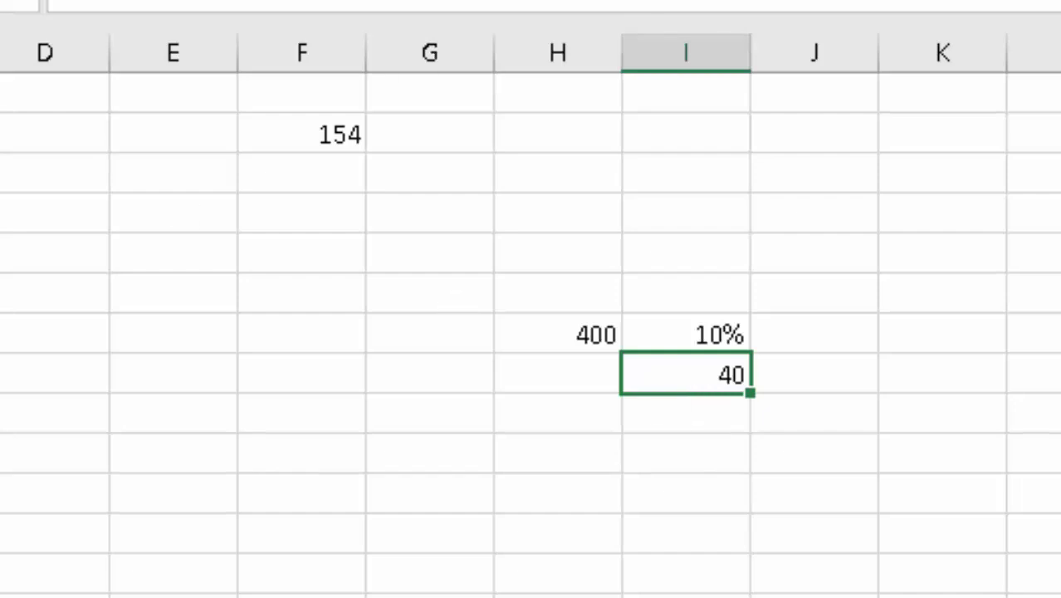
pyautogui.hotkey('ctrl', 'w')
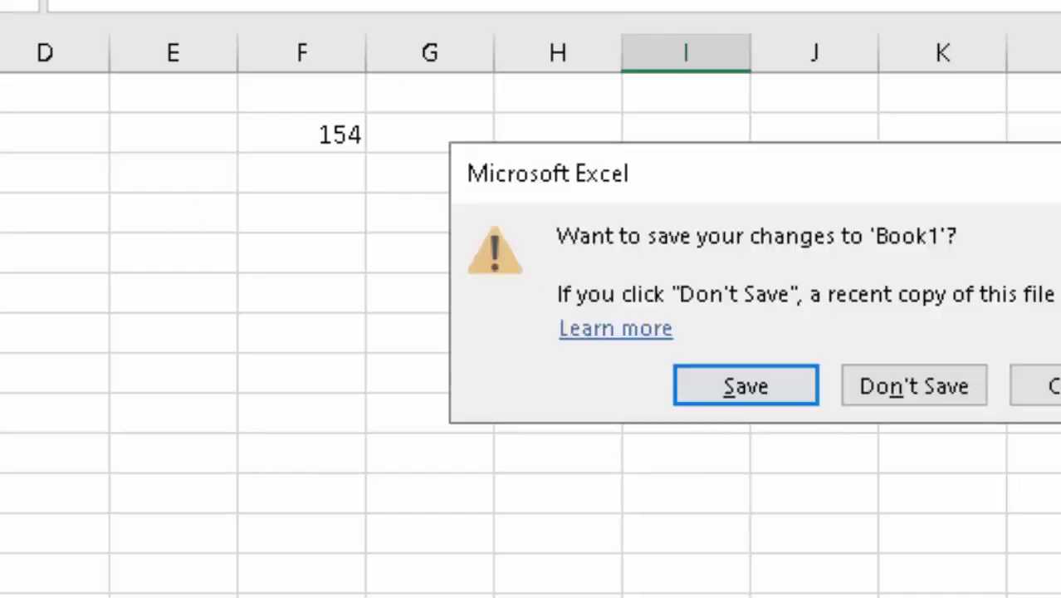
# Discard the Excel workbook unsaved and quit the Footwears purchase voucher back to Gateway of Tally
pyautogui.click(894, 396)
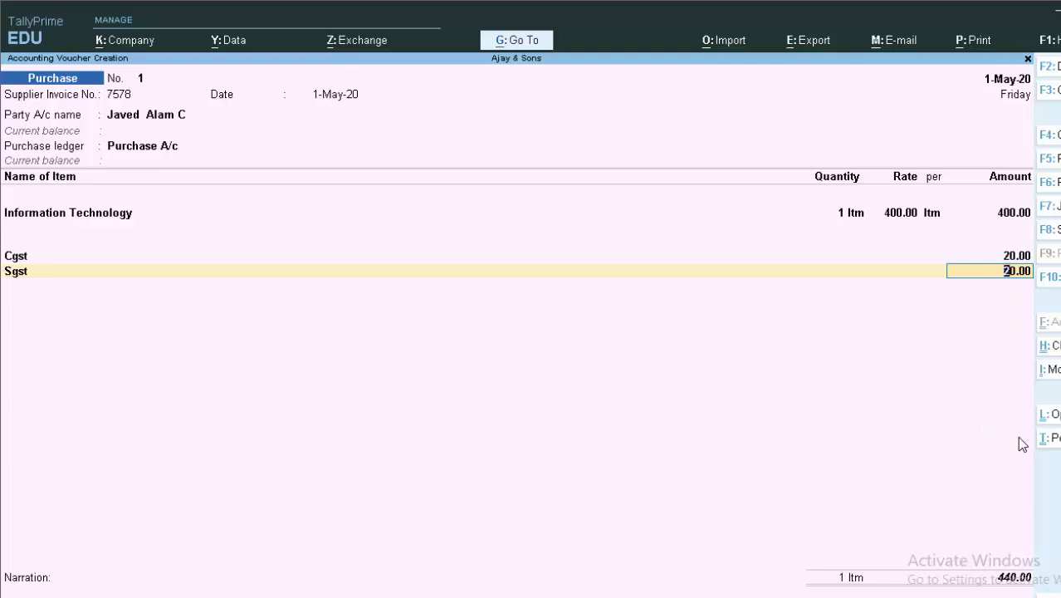
pyautogui.press('ctrl')
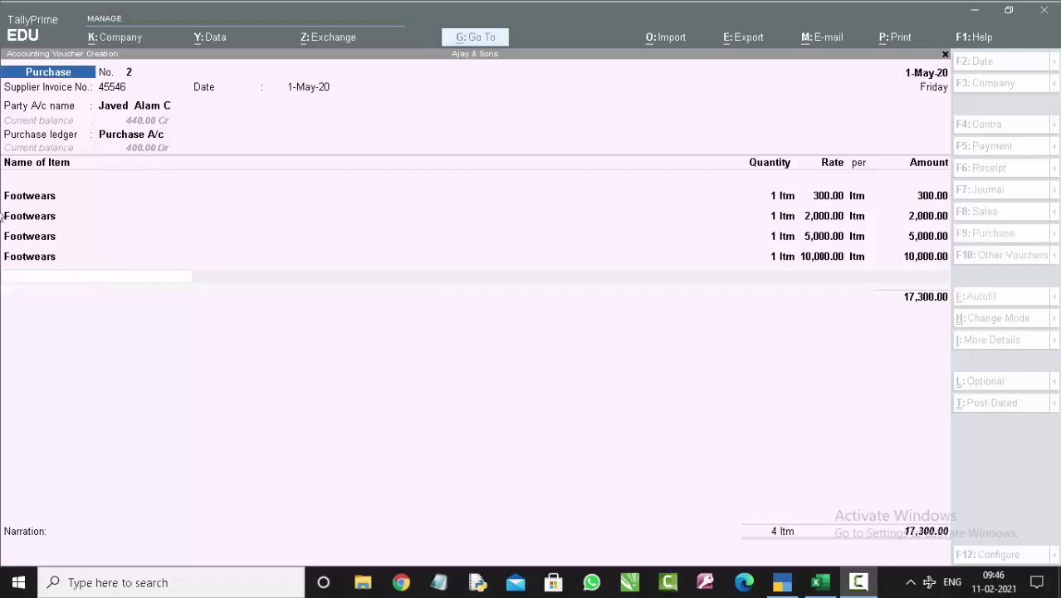
pyautogui.click(787, 264)
pyautogui.click(786, 264)
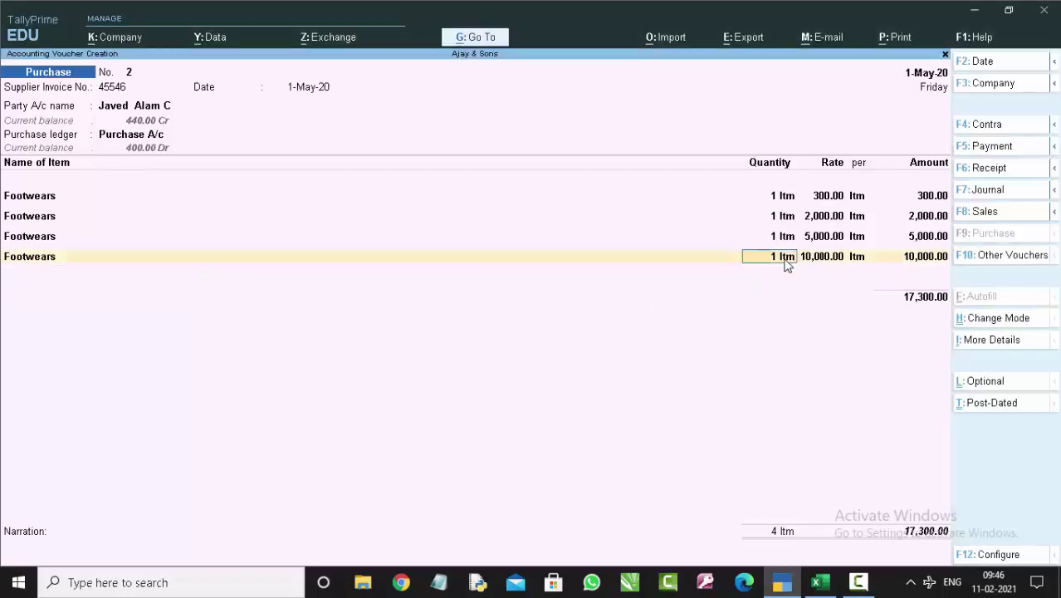
pyautogui.press('BackSpace')
pyautogui.press('Escape')
pyautogui.press('y')
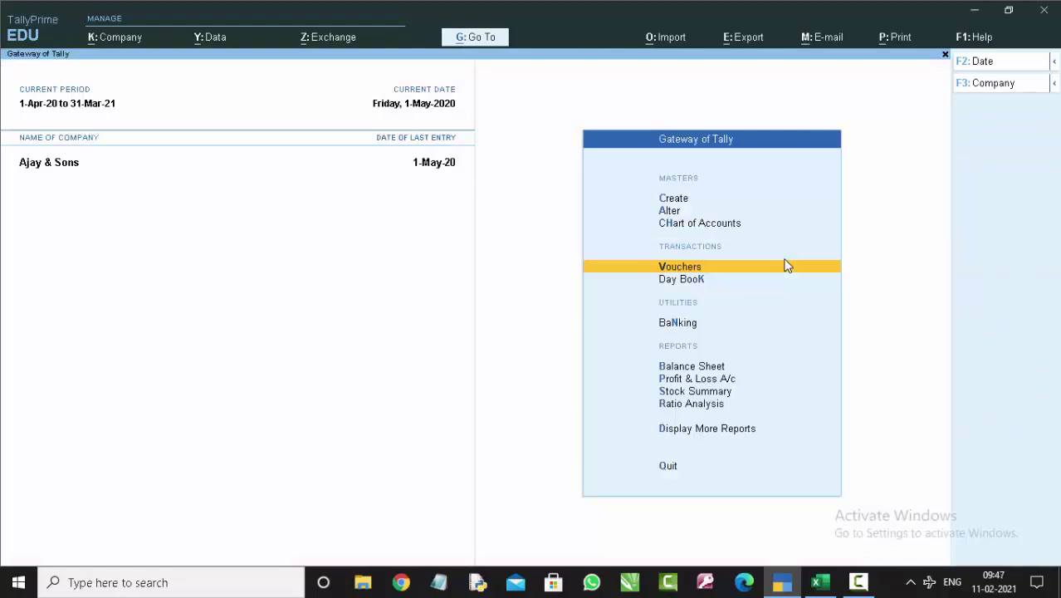
# Alter the Footwears stock item and inspect its five GST slab rates, 5% up to 28%
pyautogui.press('Up')
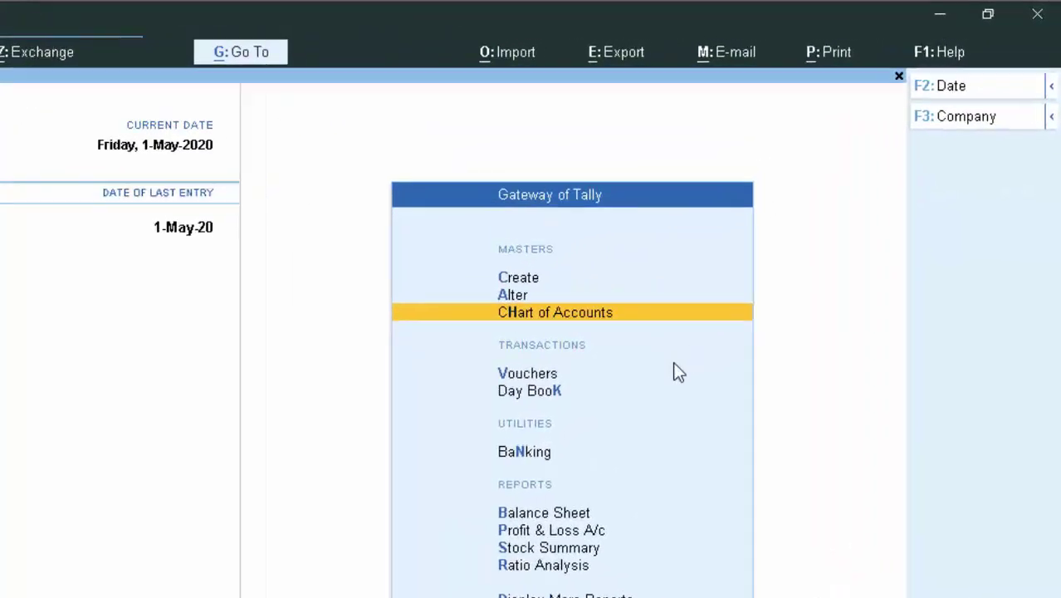
pyautogui.press('Up')
pyautogui.press('Return')
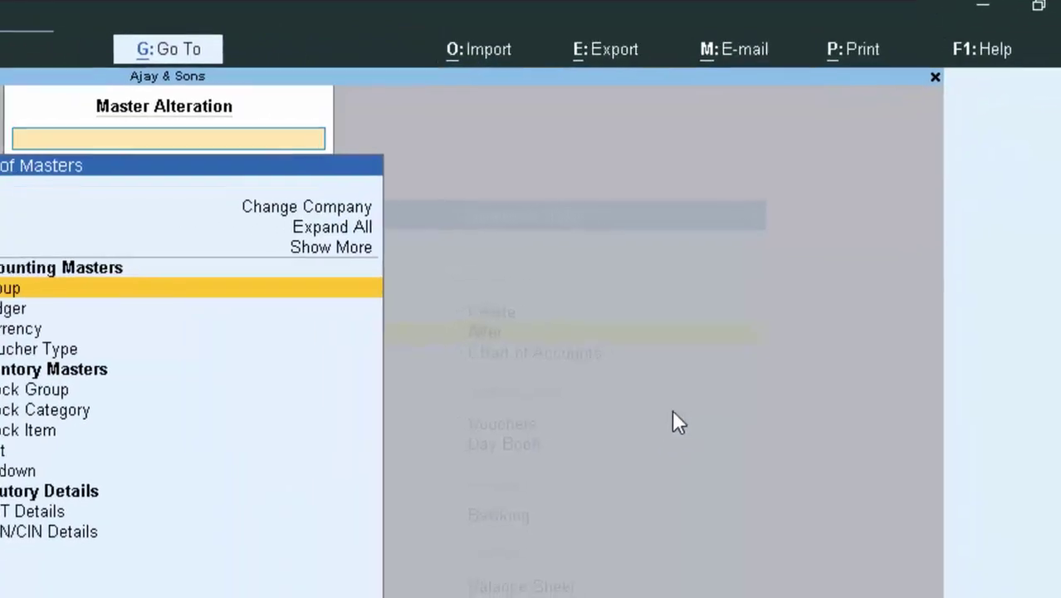
pyautogui.press('Down')
pyautogui.press('Down')
pyautogui.press('Down')
pyautogui.press('Down')
pyautogui.press('Down')
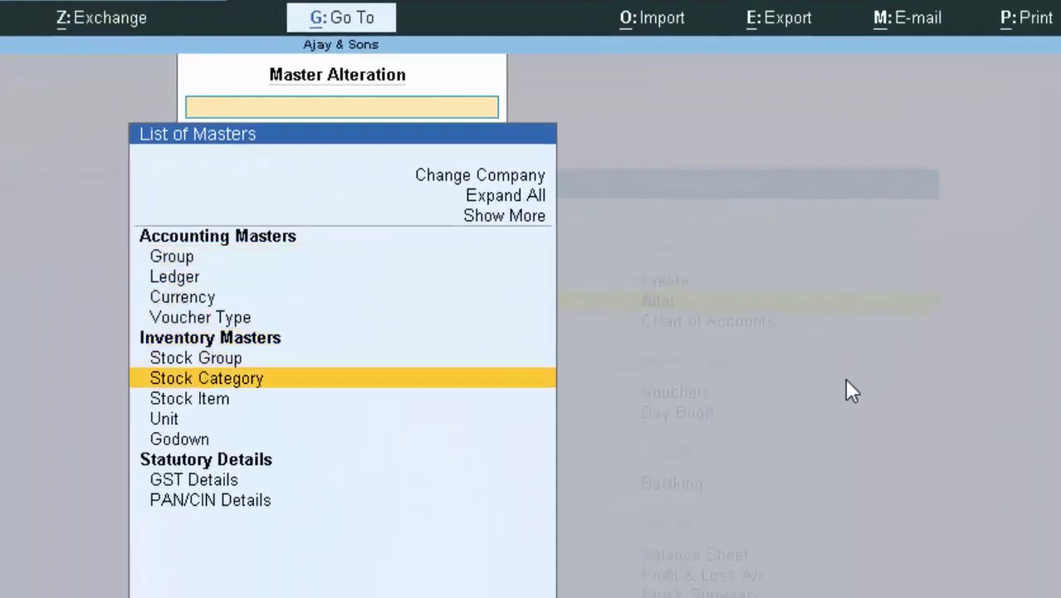
pyautogui.press('Down')
pyautogui.press('Return')
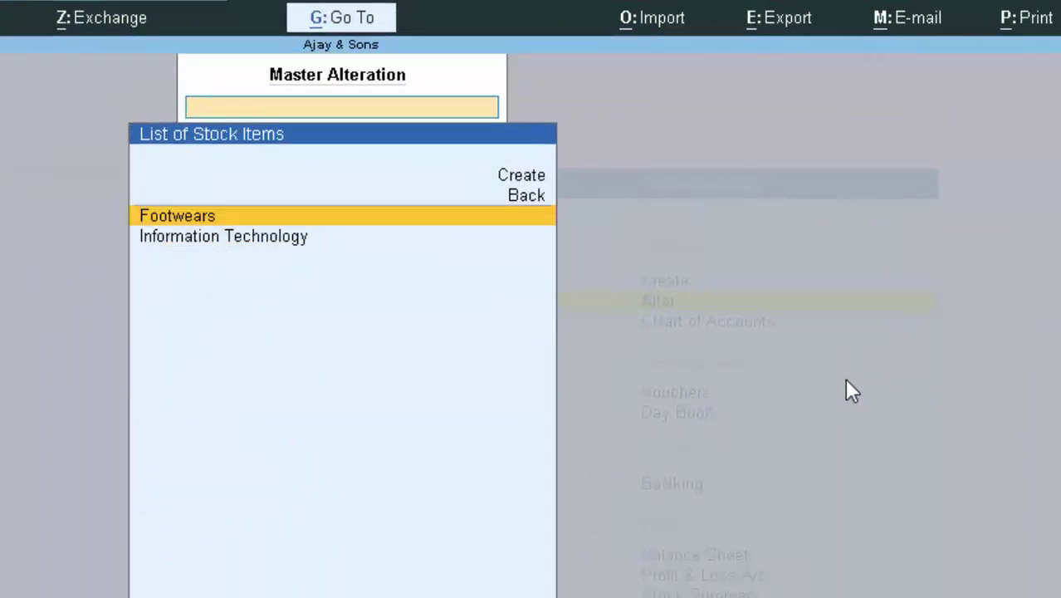
pyautogui.press('Return')
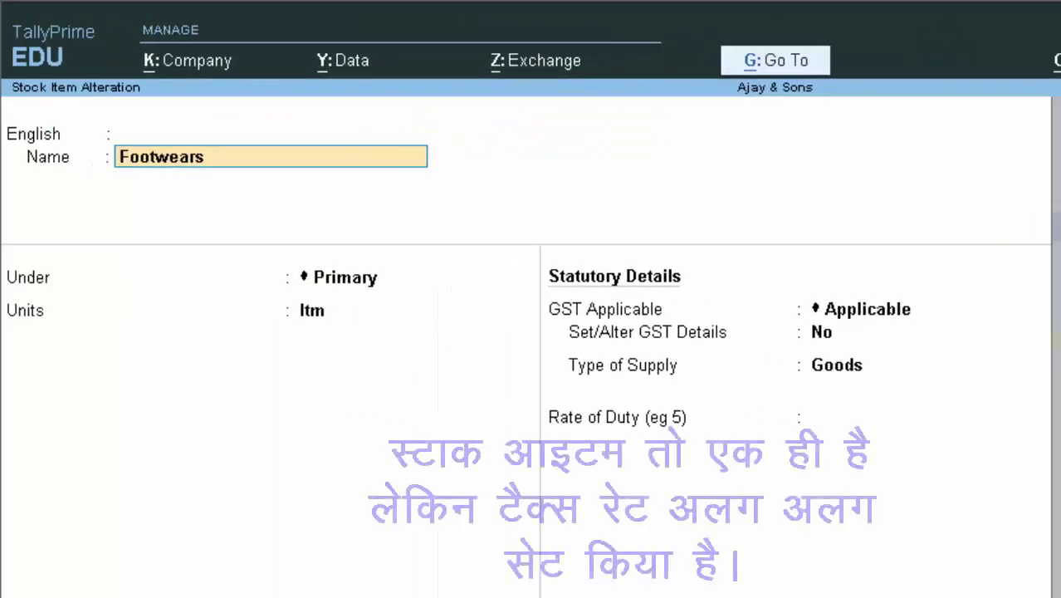
pyautogui.press('Return')
pyautogui.press('Return')
pyautogui.press('Return')
pyautogui.press('Return')
pyautogui.press('Return')
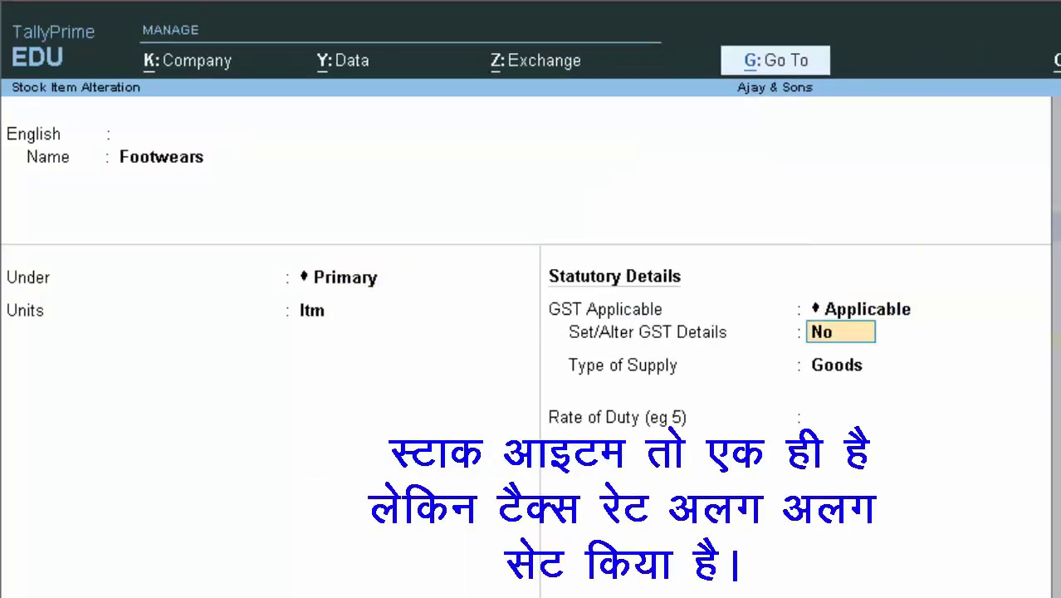
pyautogui.write('y')
pyautogui.press('Return')
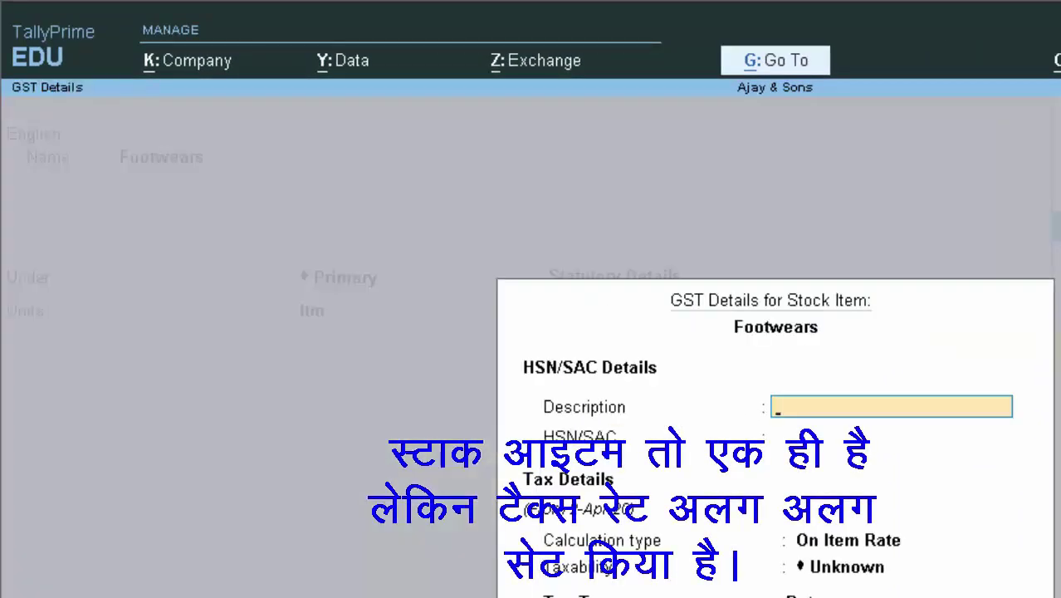
pyautogui.press('Return')
pyautogui.press('Return')
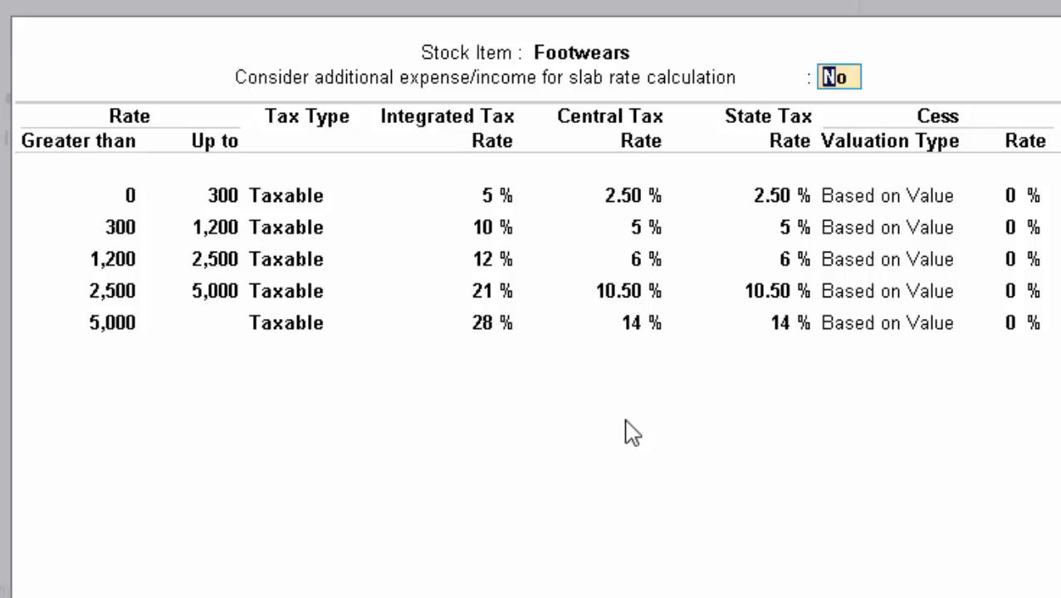
pyautogui.hotkey('ctrl', 'a')
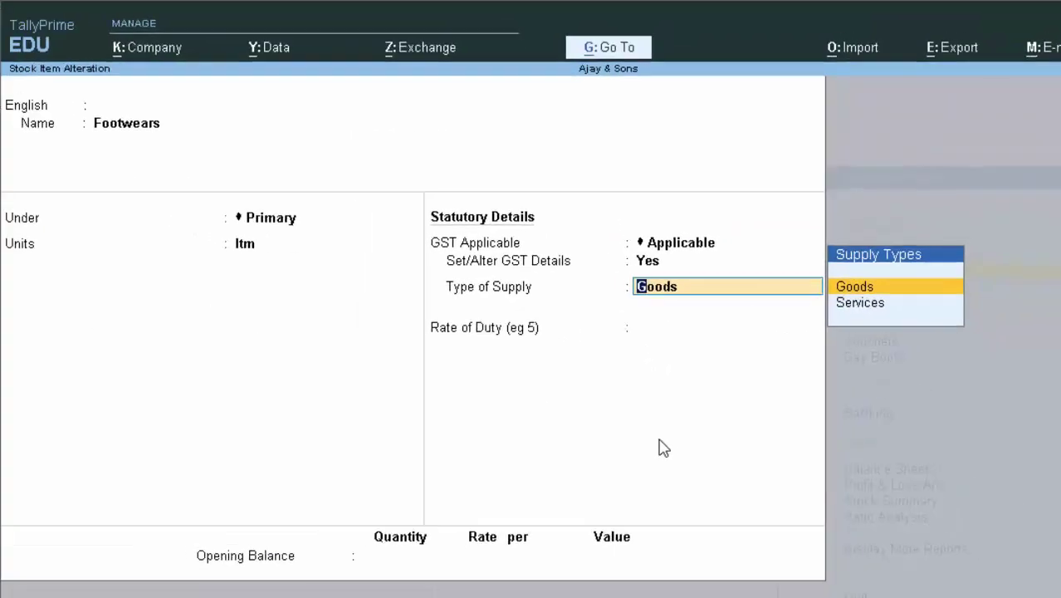
# Begin a purchase voucher with the supplier invoice number, date 1-May-20 and the supplier as party
pyautogui.hotkey('ctrl', 'a')
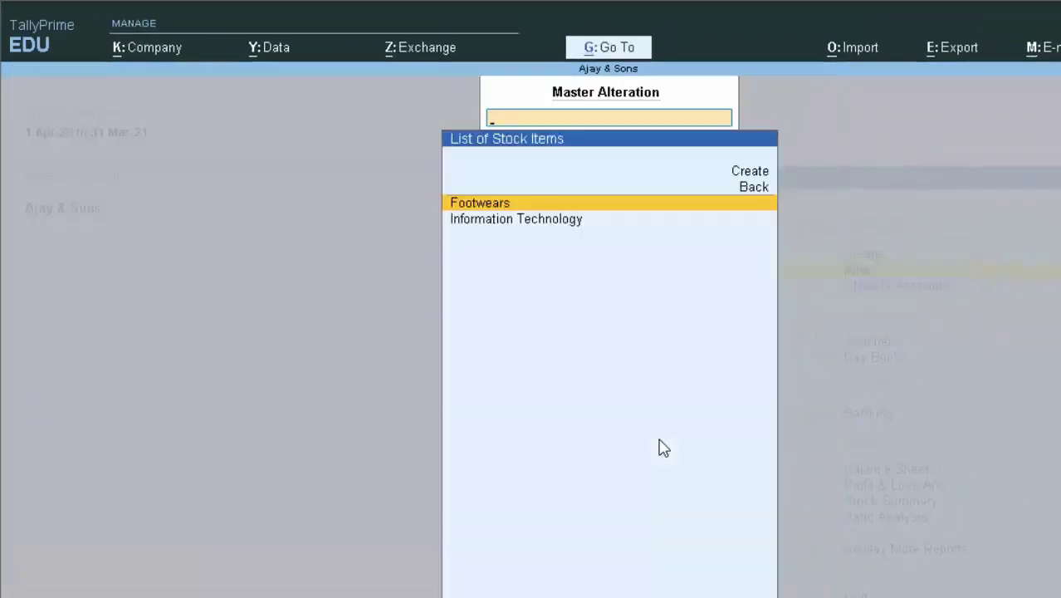
pyautogui.press('Escape')
pyautogui.press('Escape')
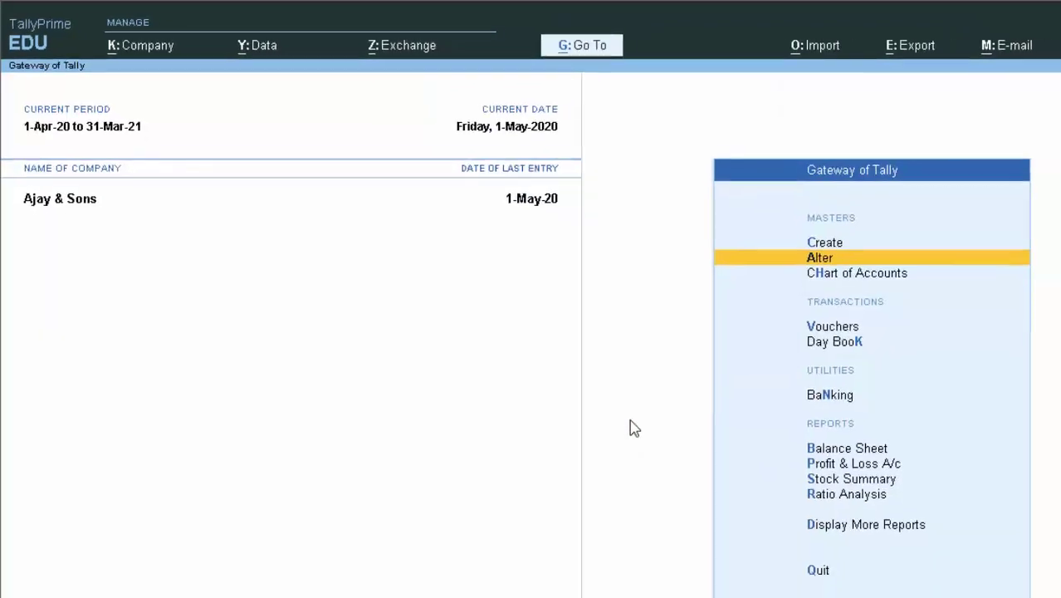
pyautogui.write('v')
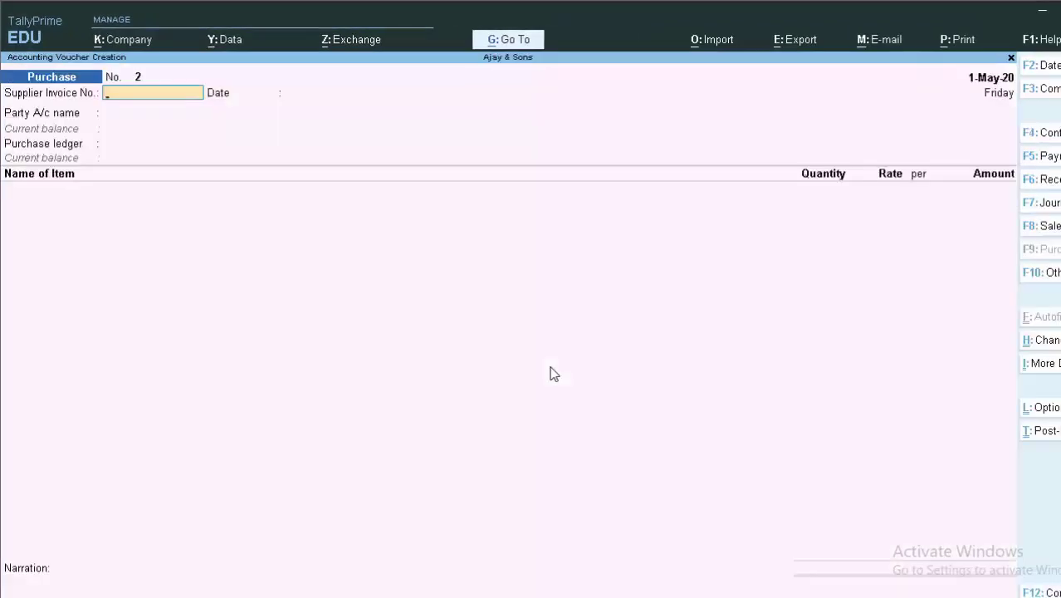
pyautogui.write('476558')
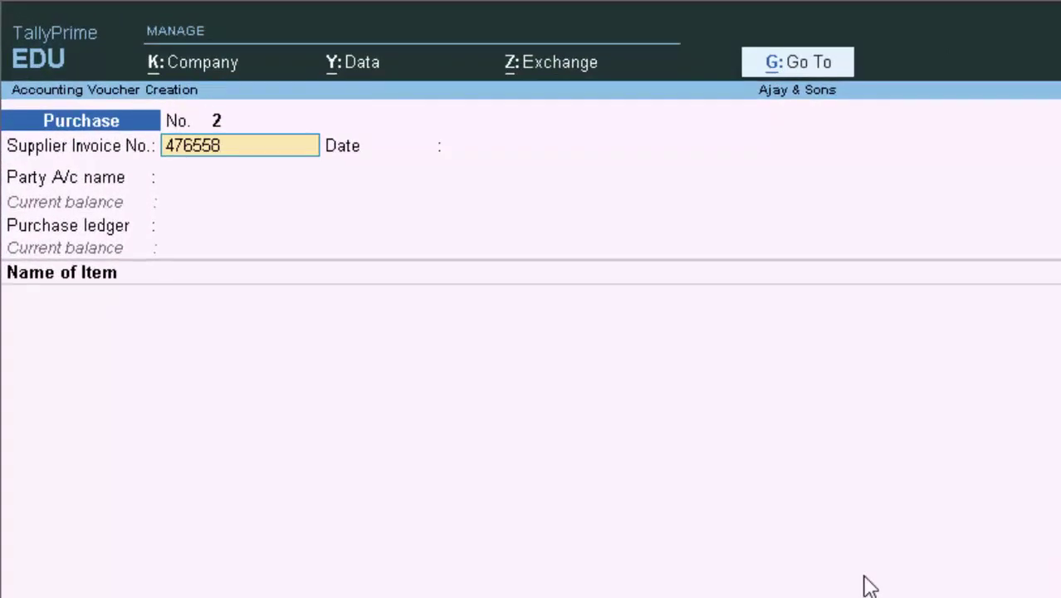
pyautogui.press('Return')
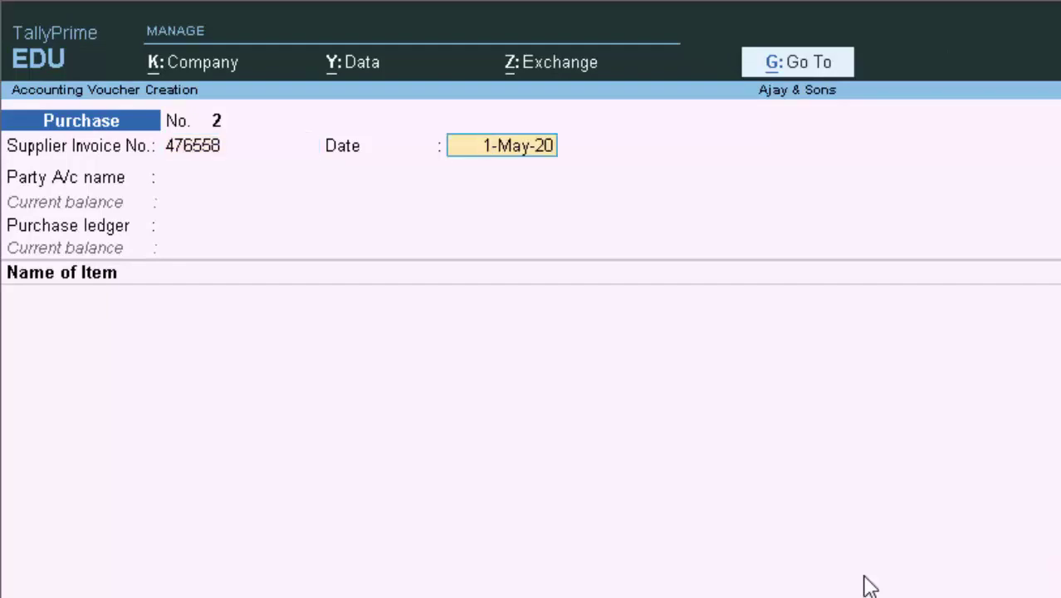
pyautogui.press('Return')
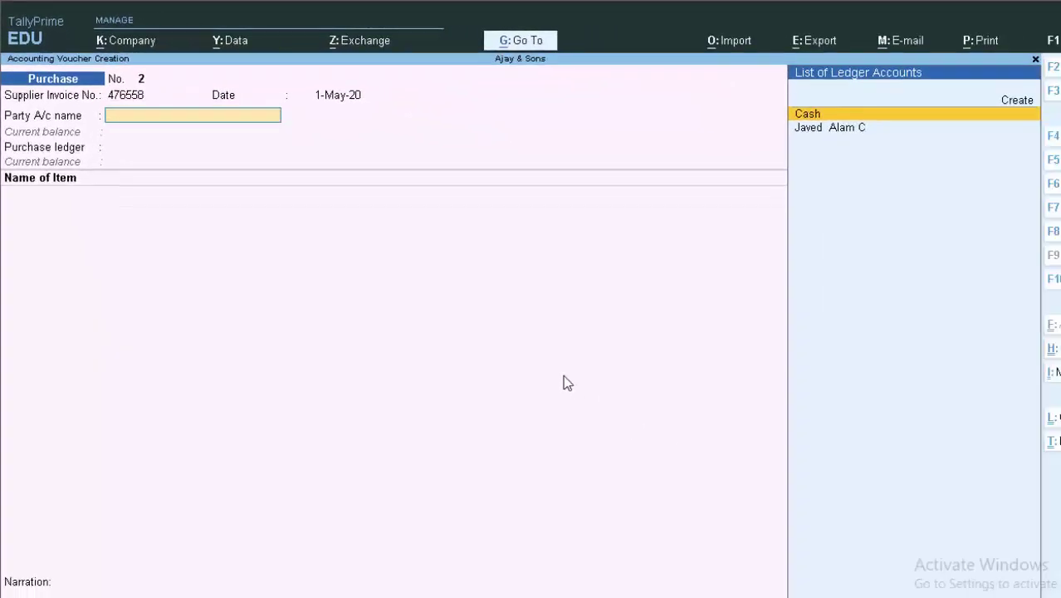
pyautogui.press('Down')
pyautogui.press('Return')
pyautogui.press('Return')
pyautogui.press('Return')
pyautogui.press('Return')
pyautogui.press('Return')
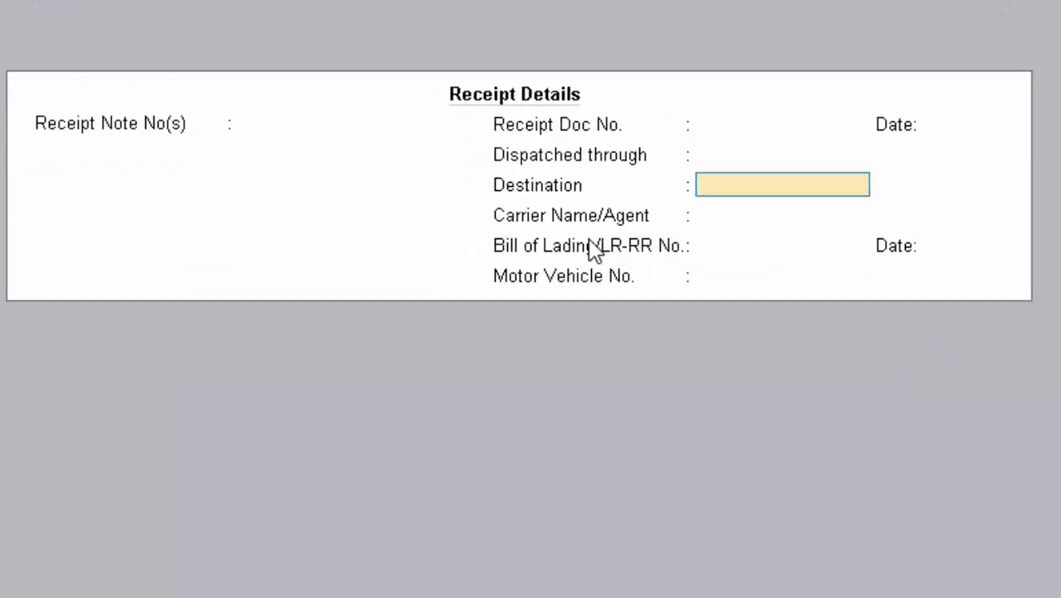
pyautogui.press('Return')
pyautogui.press('Return')
pyautogui.press('Return')
pyautogui.press('Return')
pyautogui.press('Return')
pyautogui.press('Return')
pyautogui.press('Return')
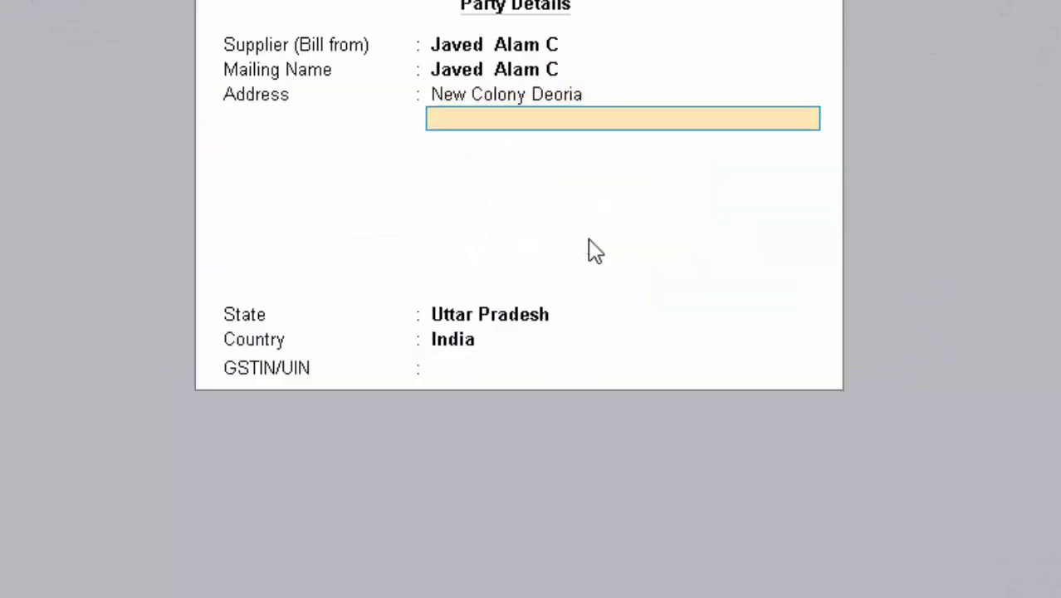
pyautogui.press('Return')
pyautogui.press('Return')
pyautogui.press('Return')
pyautogui.press('Return')
pyautogui.press('Return')
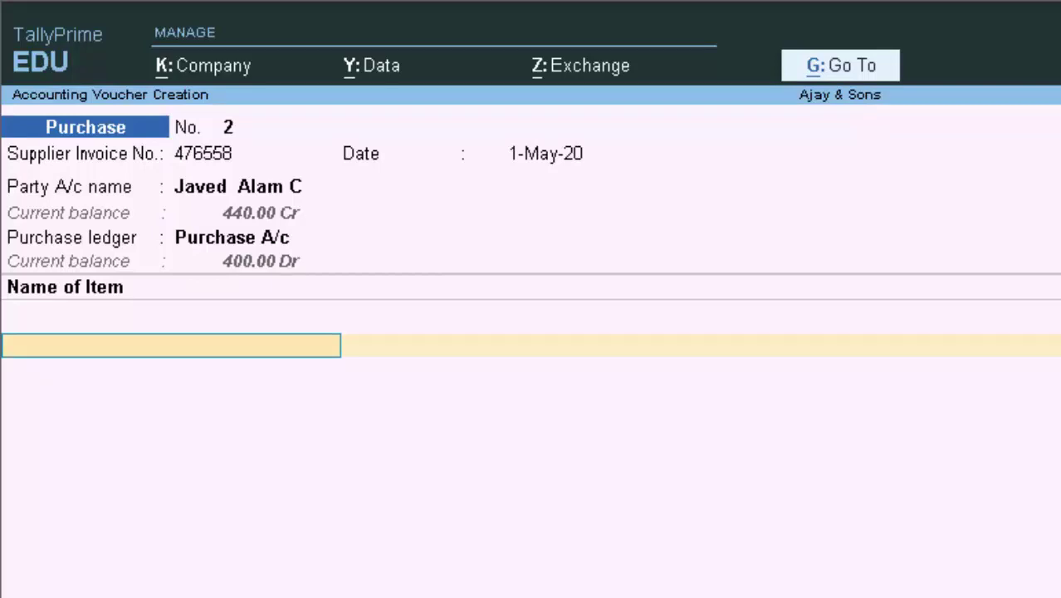
# Enter Footwears with quantity 1 at a rate of 300
pyautogui.write('F')
pyautogui.press('Return')
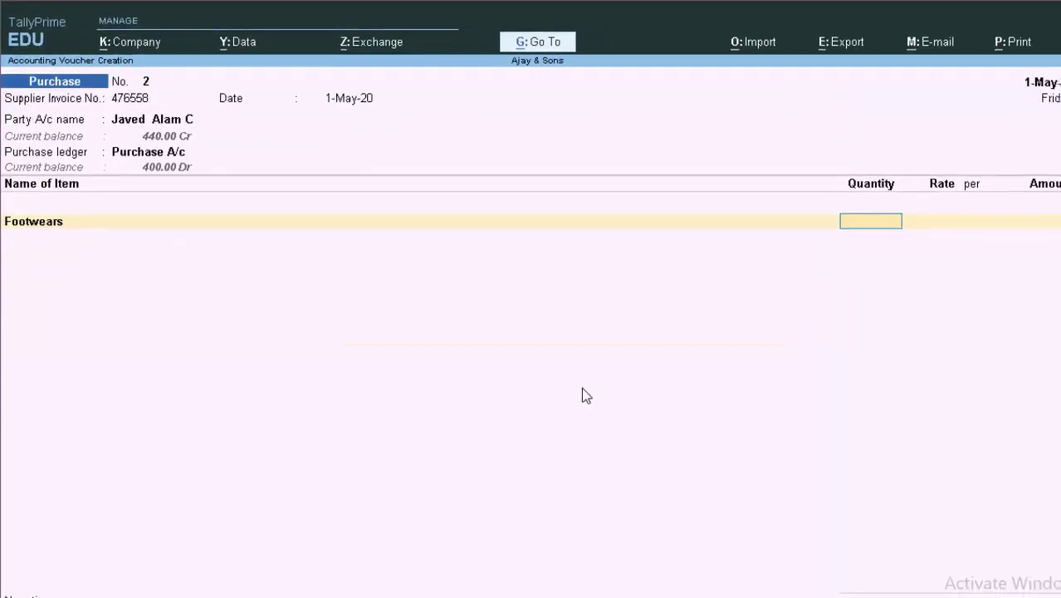
pyautogui.write('1')
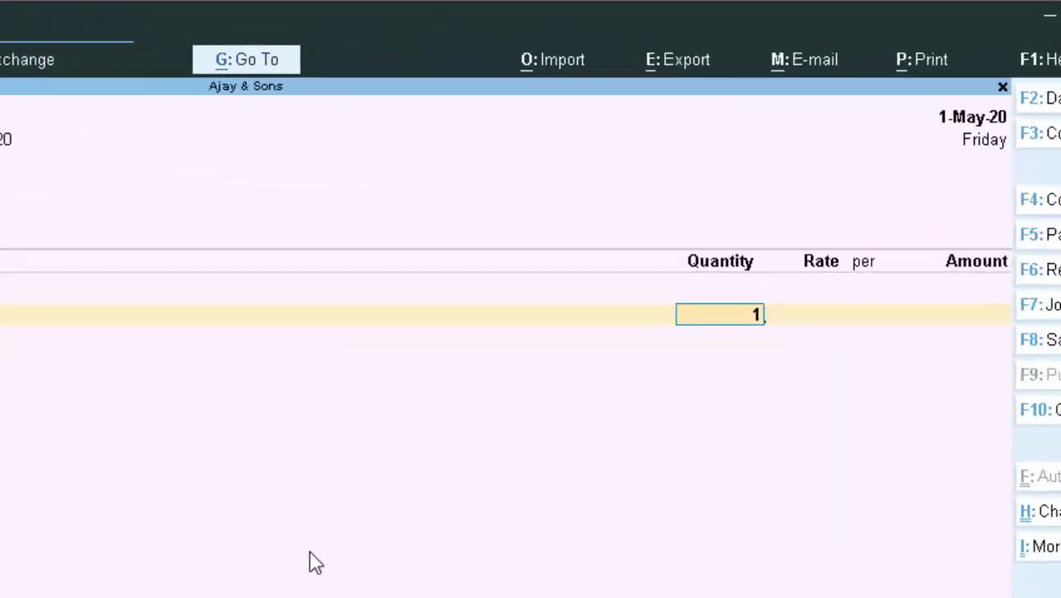
pyautogui.press('Return')
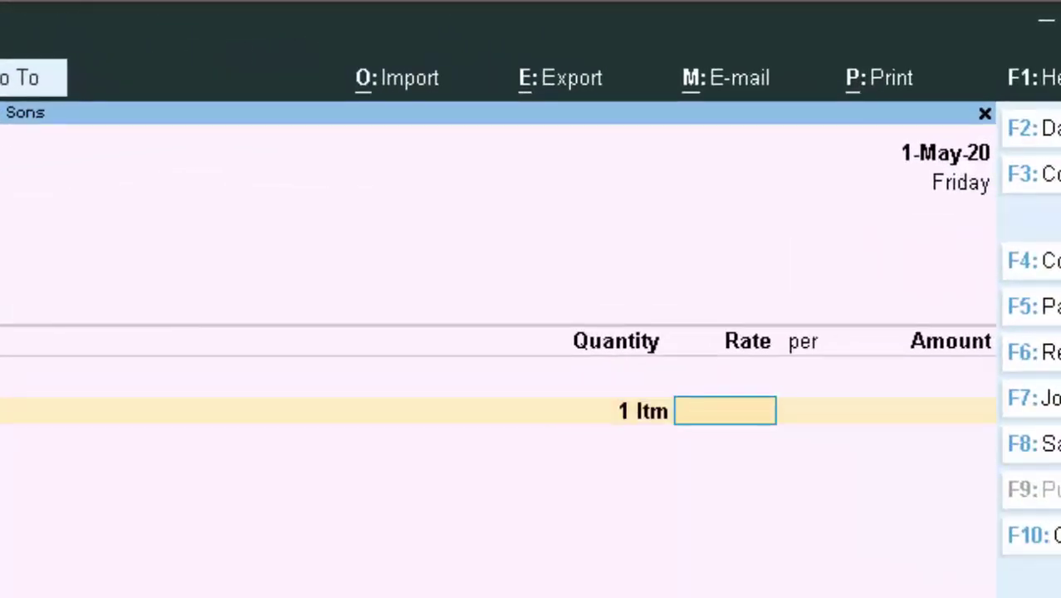
pyautogui.write('300')
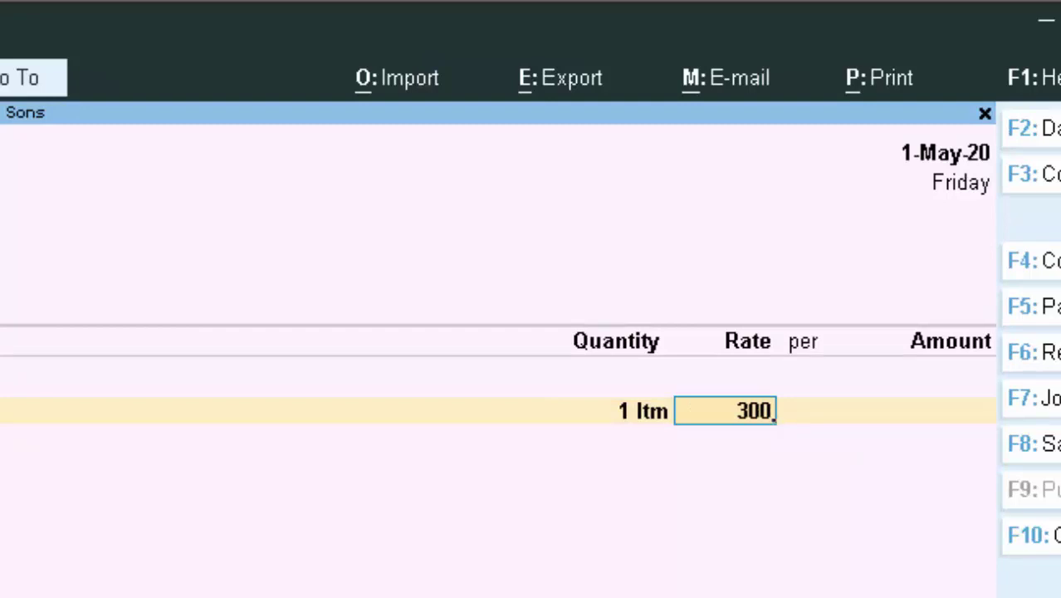
pyautogui.press('Return')
pyautogui.press('Return')
pyautogui.press('Return')
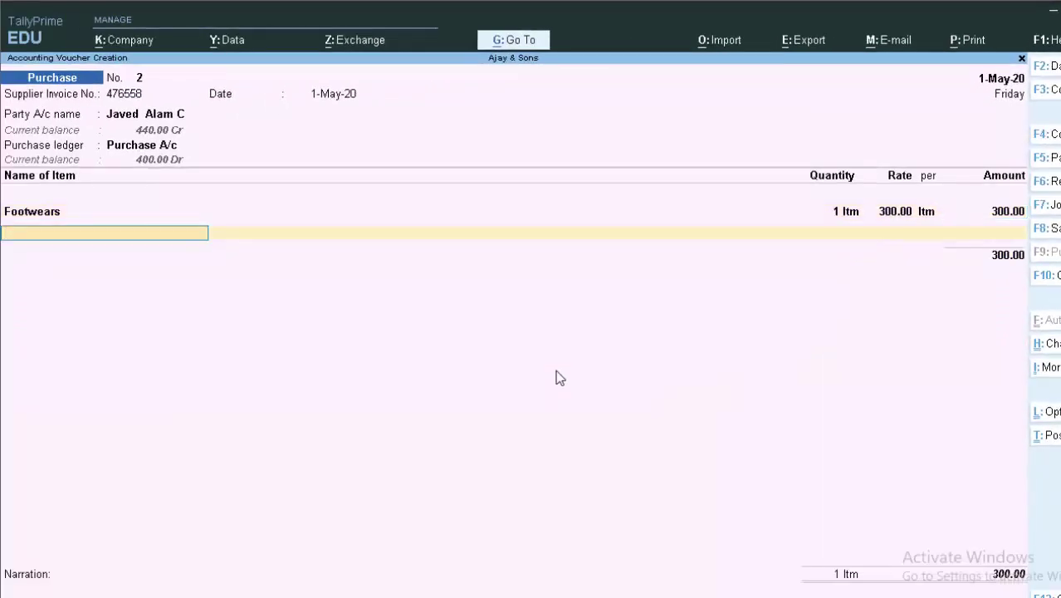
pyautogui.write('C')
# Add Cgst and Sgst tax ledgers at 8.00 each
pyautogui.press('Return')
pyautogui.write('c')
pyautogui.press('Return')
pyautogui.write('8')
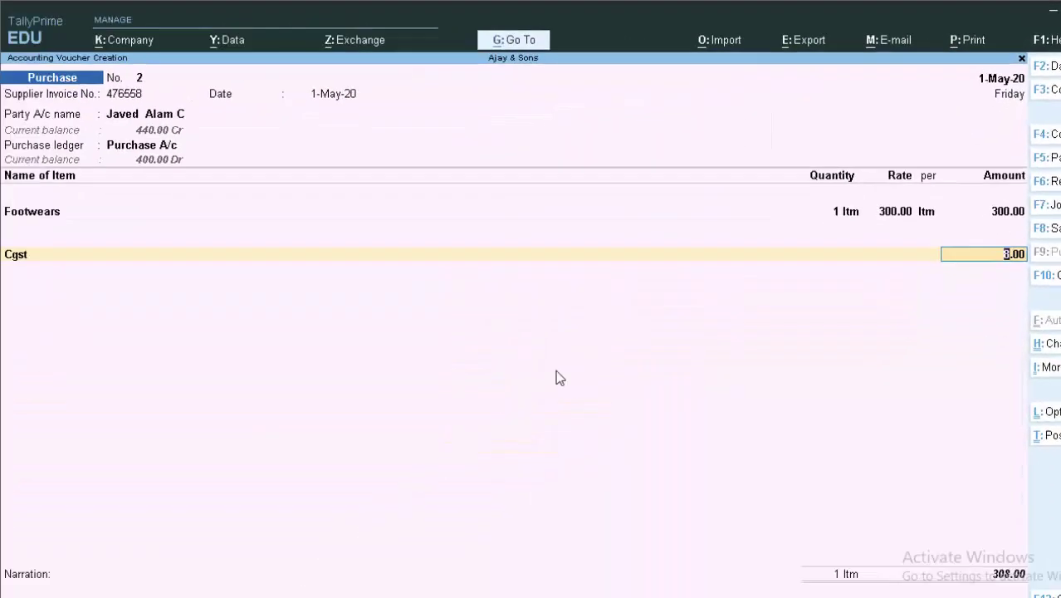
pyautogui.press('Return')
pyautogui.write('S')
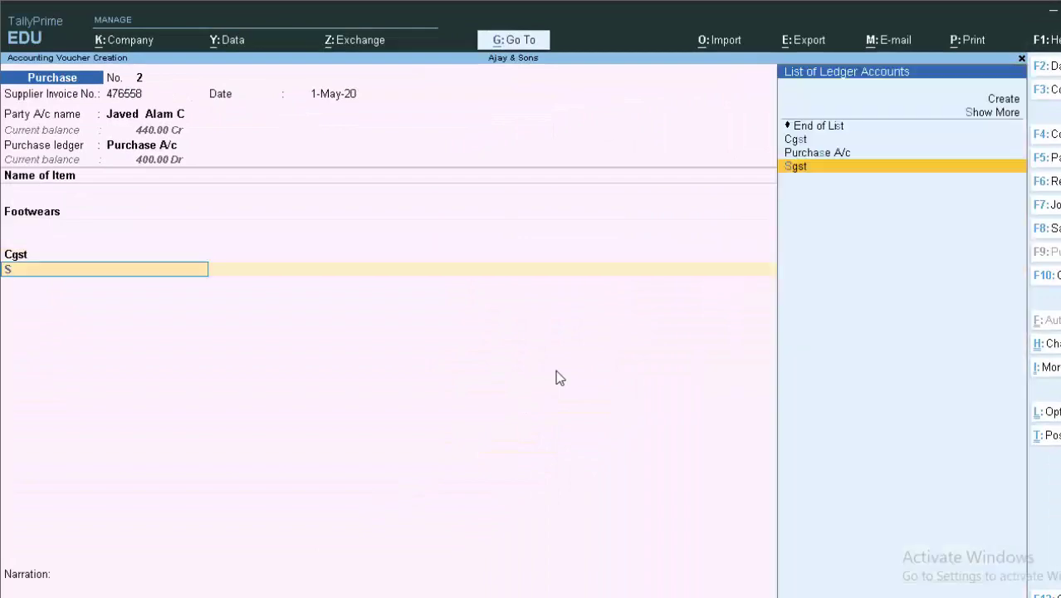
pyautogui.press('Return')
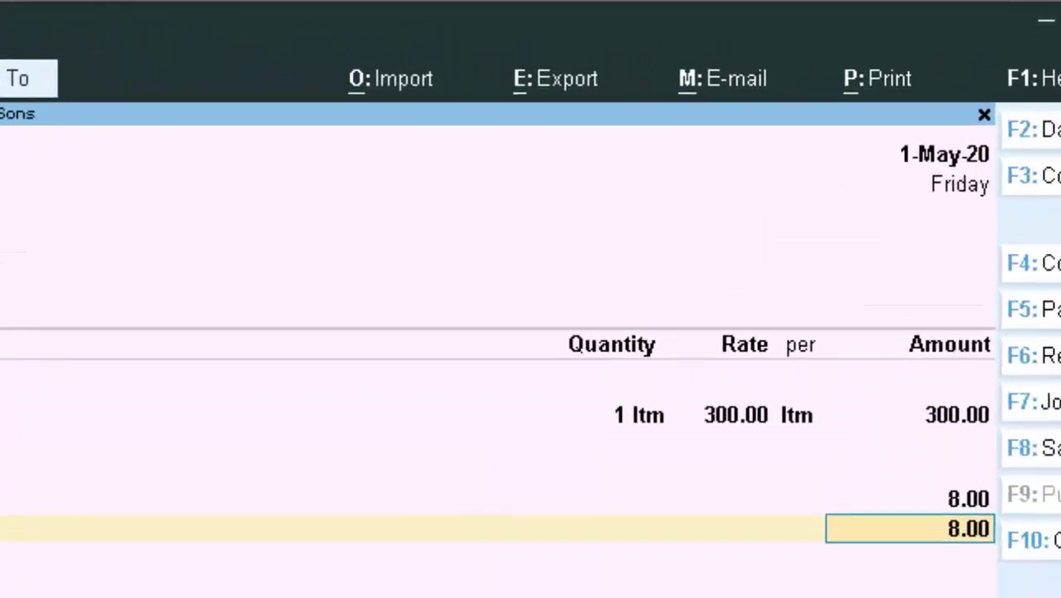
pyautogui.press('Return')
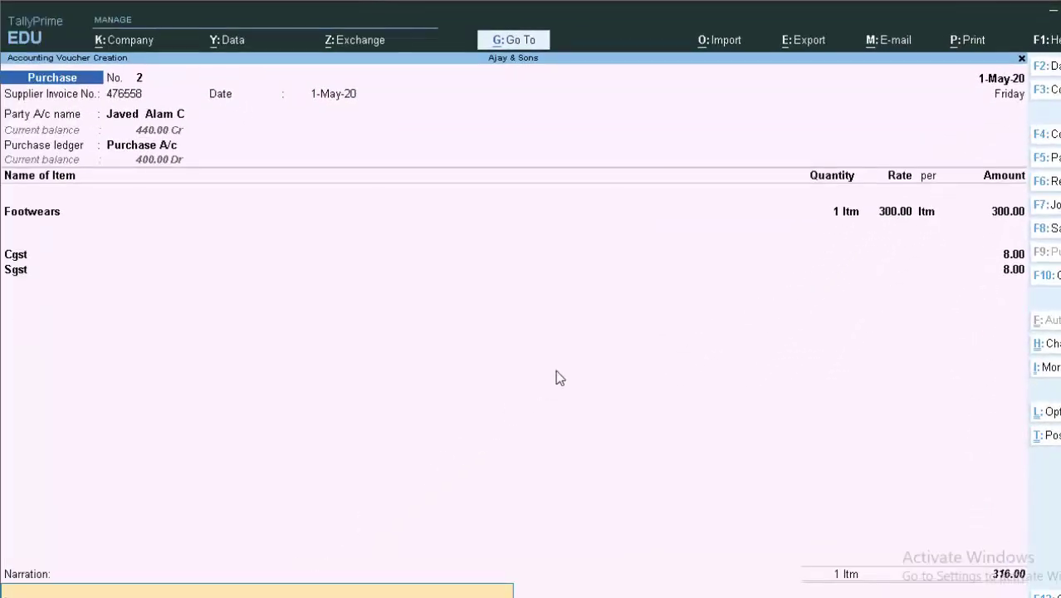
# Dismiss the tax mismatch warning and accept the voucher to save it
pyautogui.press('Return')
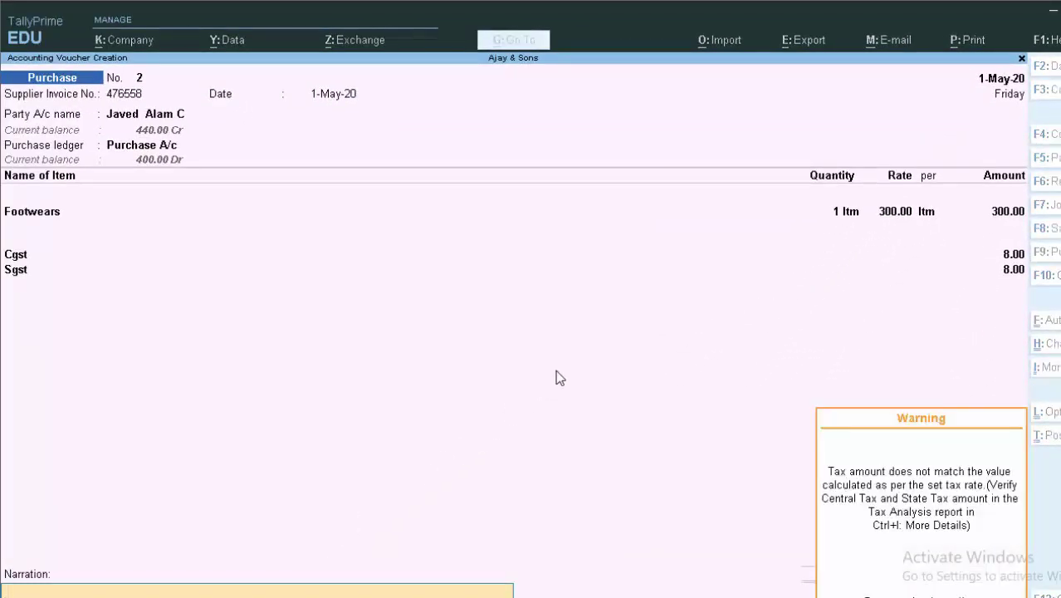
pyautogui.press('Return')
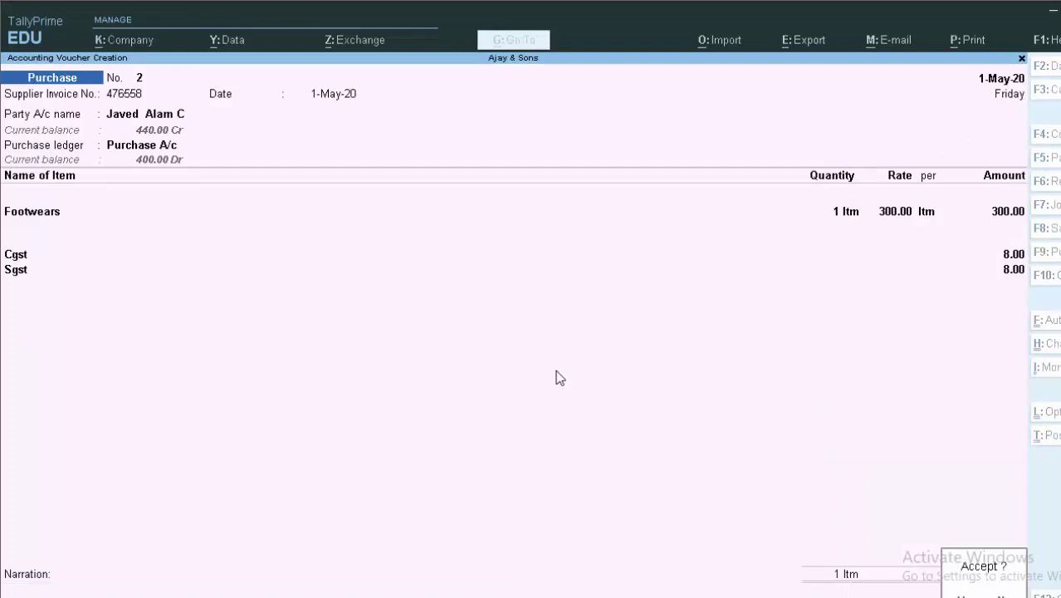
pyautogui.press('Return')
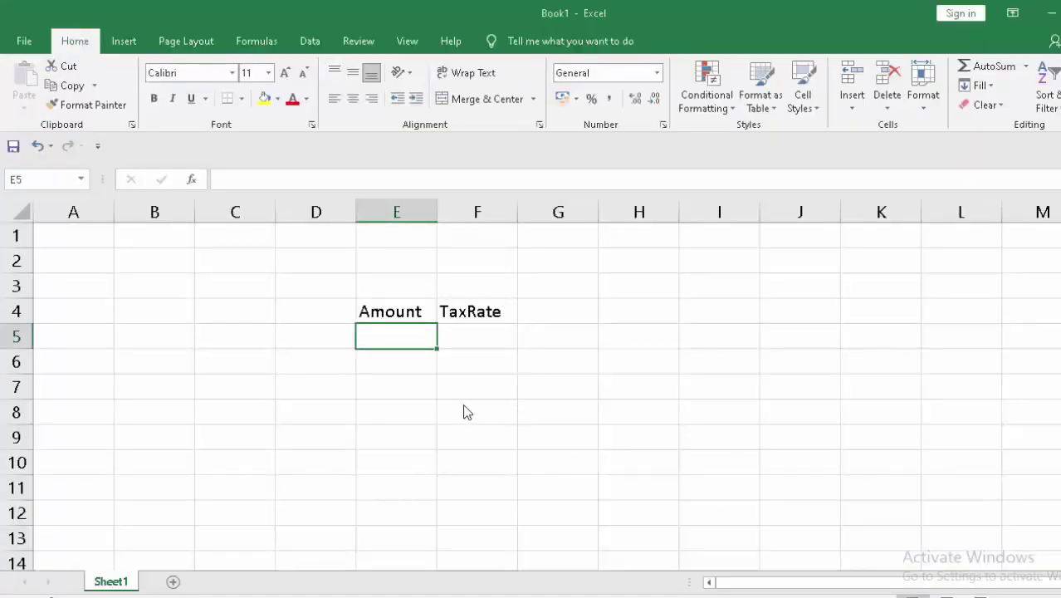
# Enter an Amount of 300 in E5 and a TaxRate of 5% in F5
pyautogui.write('300')
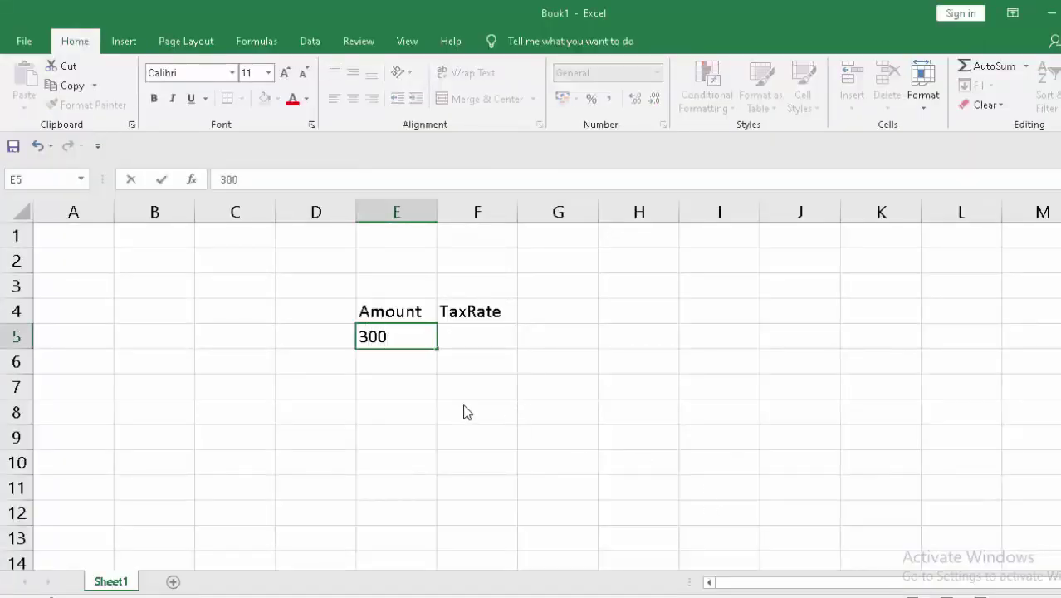
pyautogui.press('Return')
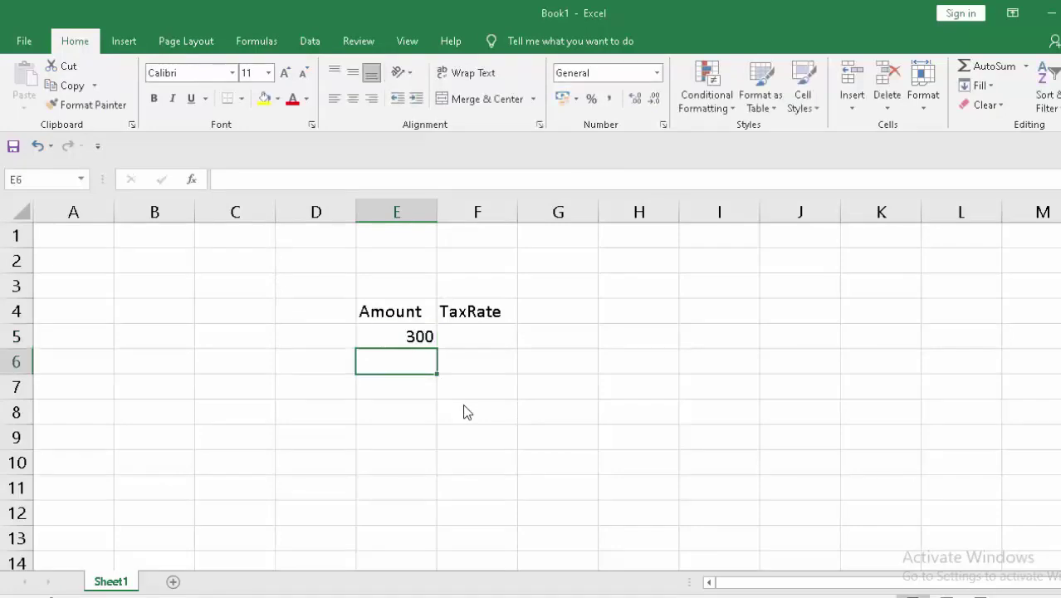
pyautogui.click(488, 334)
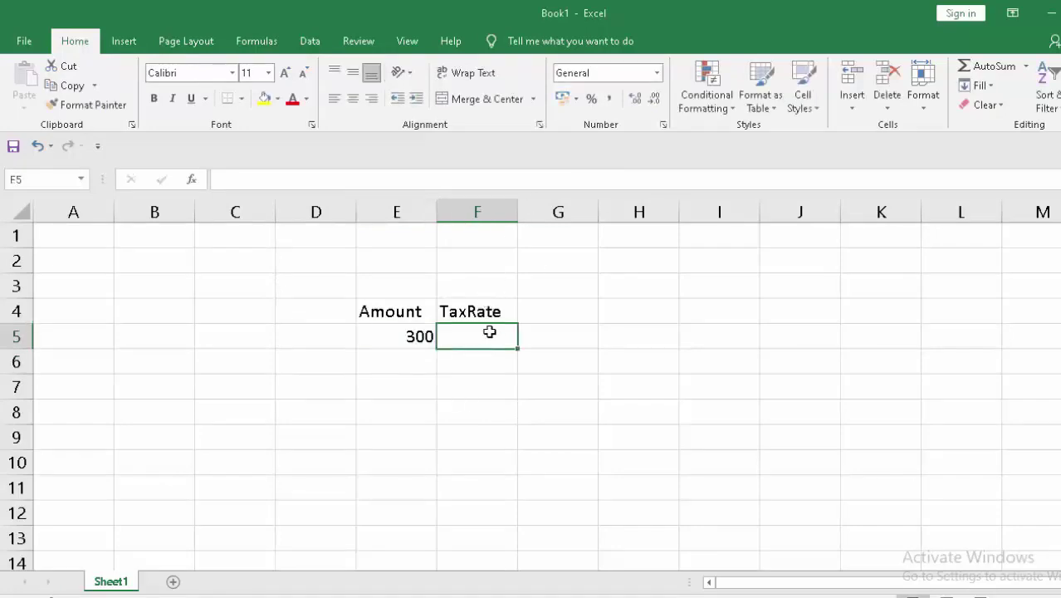
pyautogui.write('5')
pyautogui.write('%')
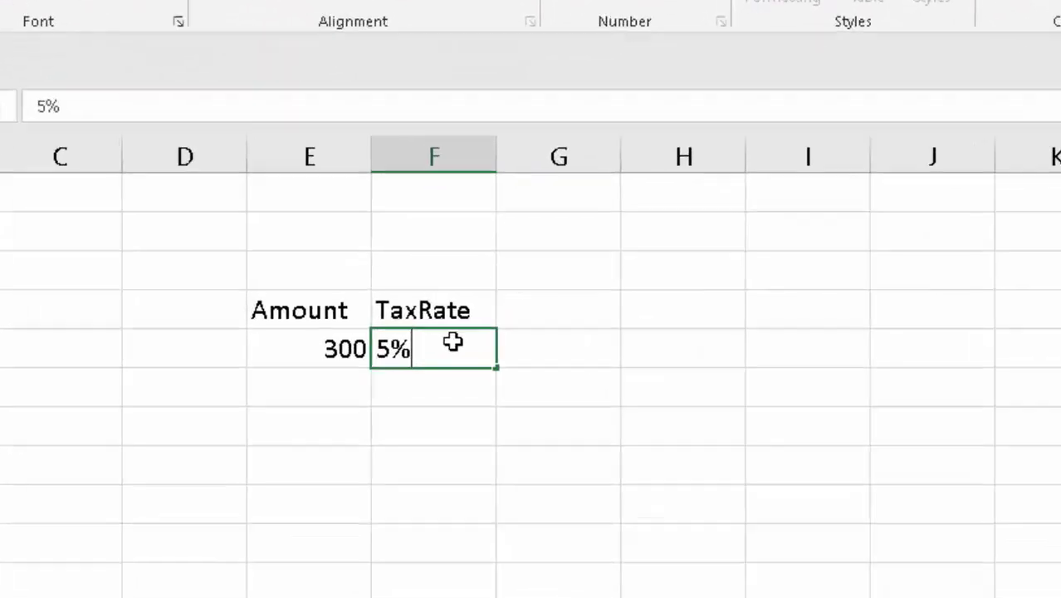
pyautogui.press('Return')
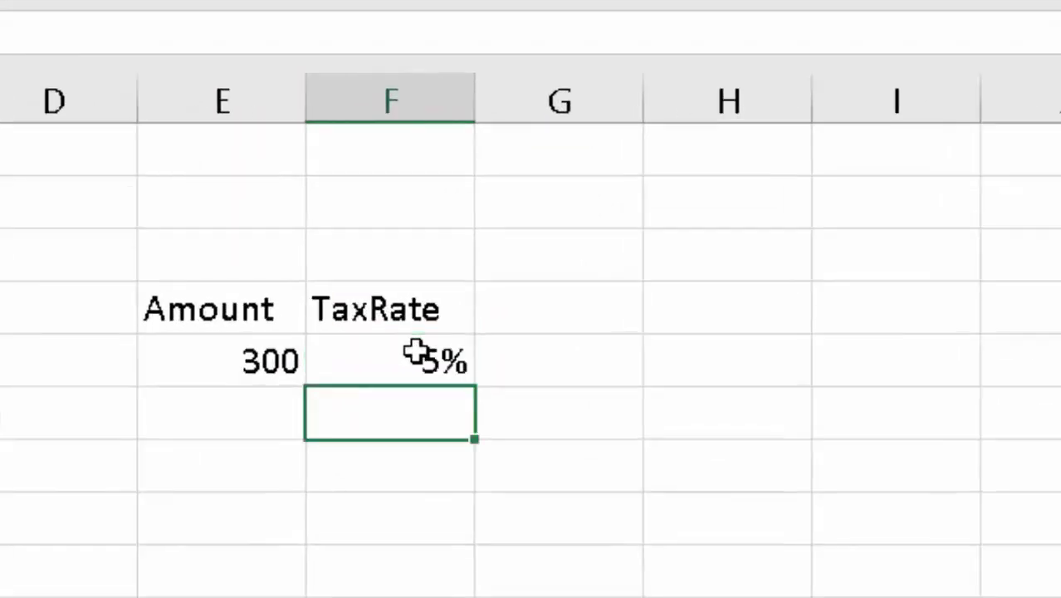
# Calculate the tax in F6 with the formula =E5*F5, giving 15
pyautogui.write('=')
pyautogui.click(241, 360)
pyautogui.write('*')
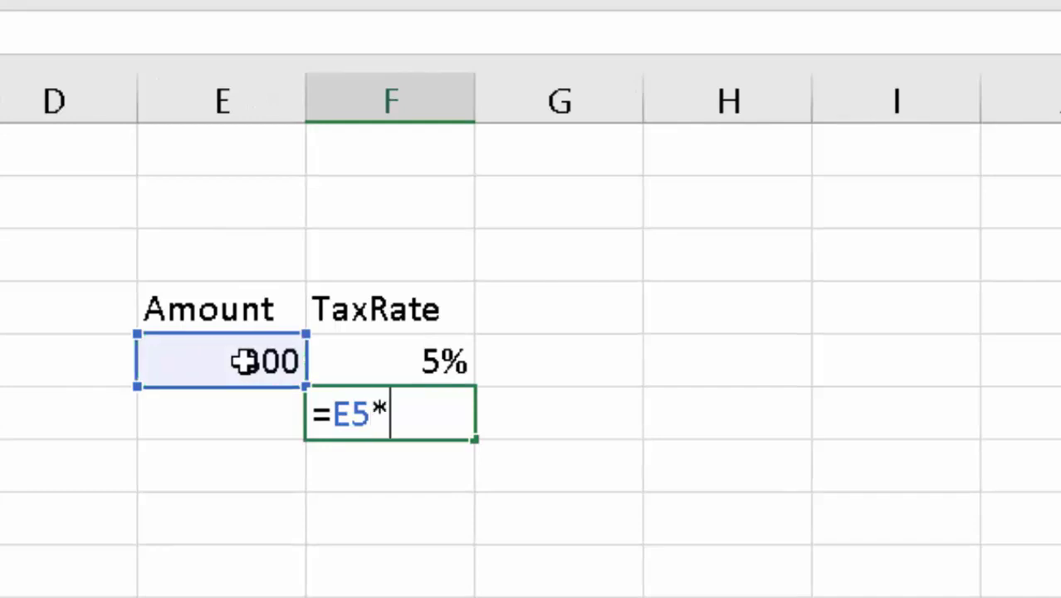
pyautogui.click(409, 363)
pyautogui.press('Return')
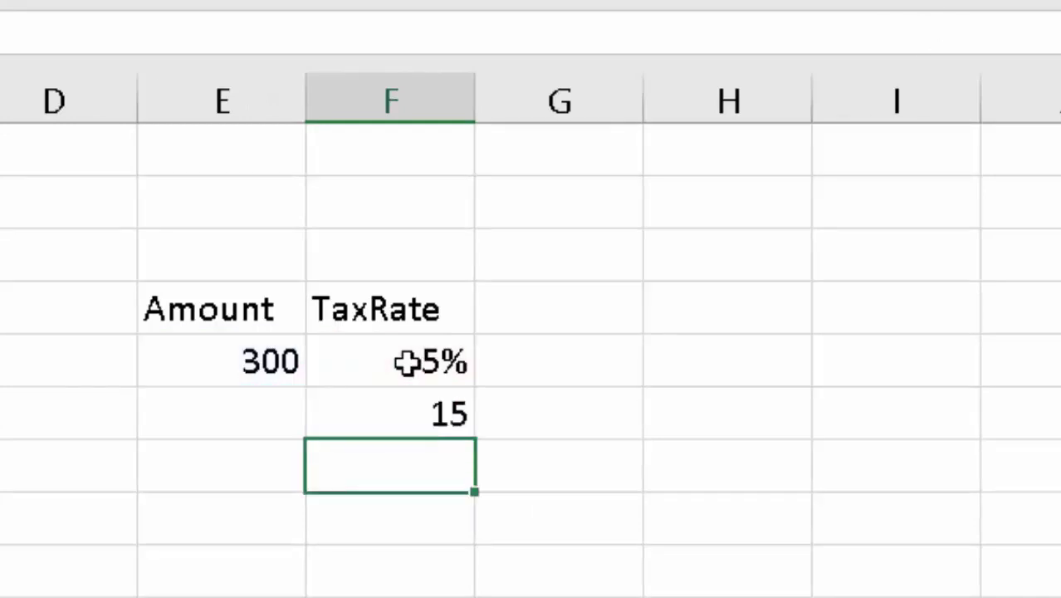
pyautogui.click(406, 424)
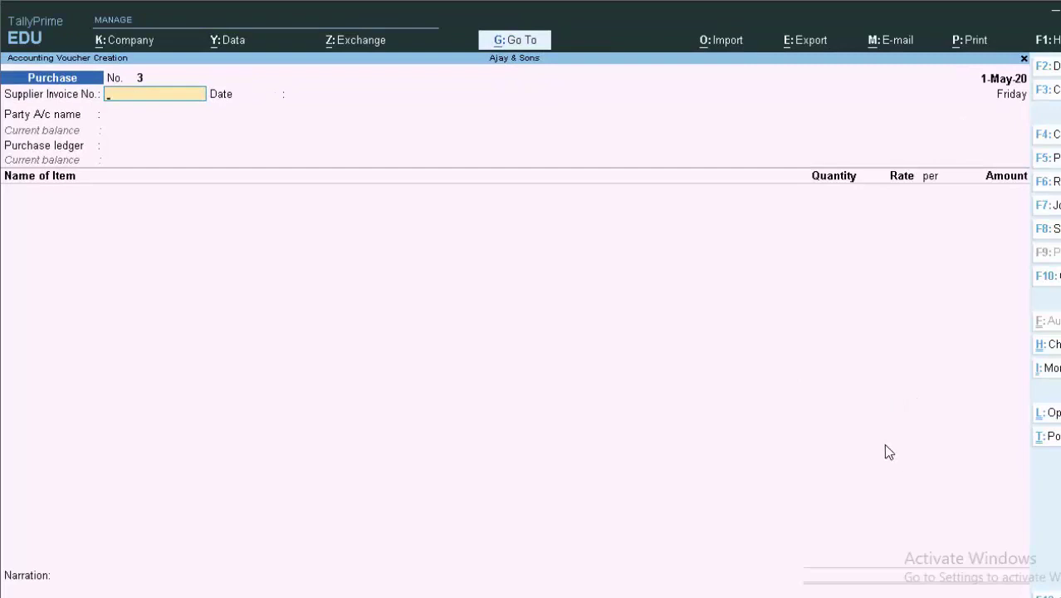
# Leave voucher creation and open purchase voucher 2 from the Day Book
pyautogui.press('Escape')
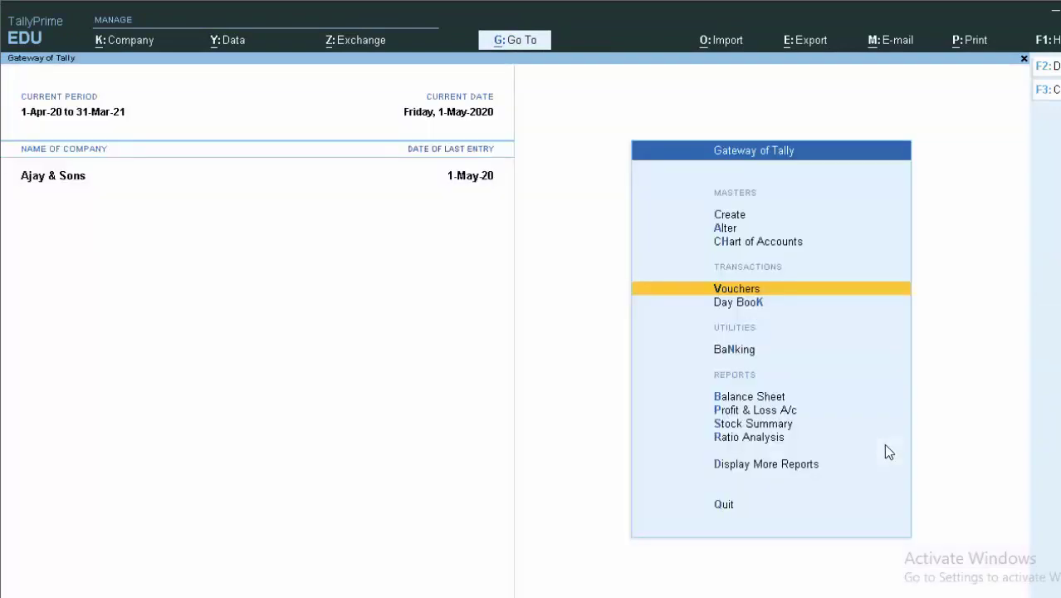
pyautogui.press('Return')
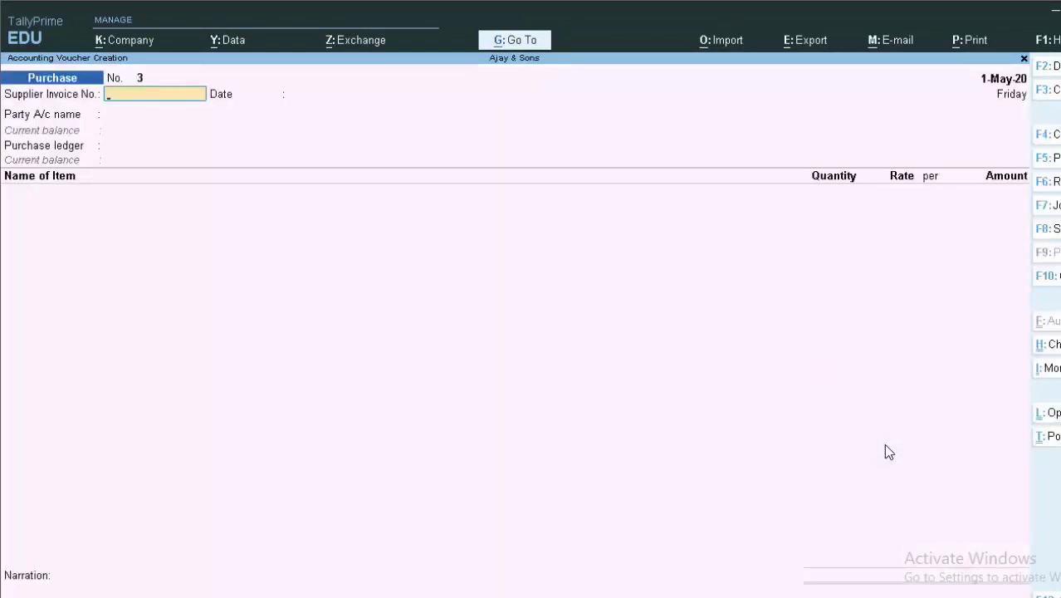
pyautogui.press('Escape')
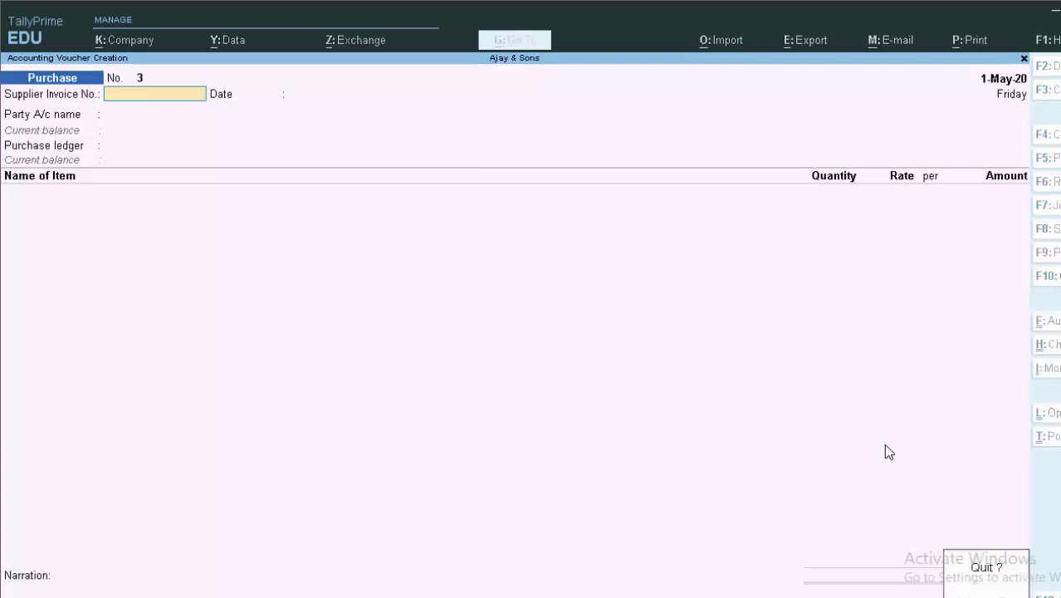
pyautogui.press('Return')
pyautogui.press('d')
pyautogui.press('y')
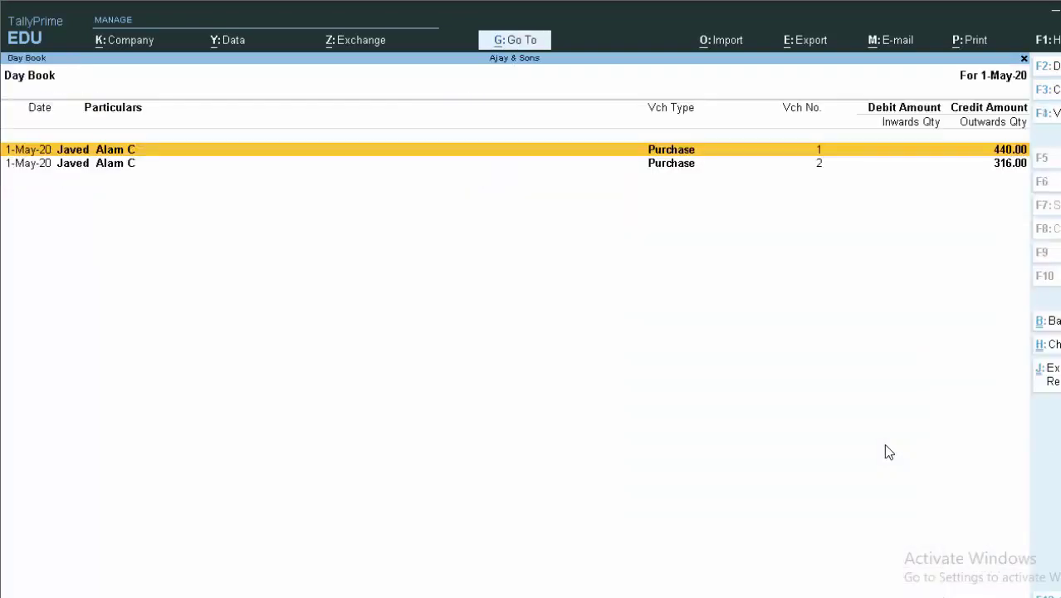
pyautogui.press('Down')
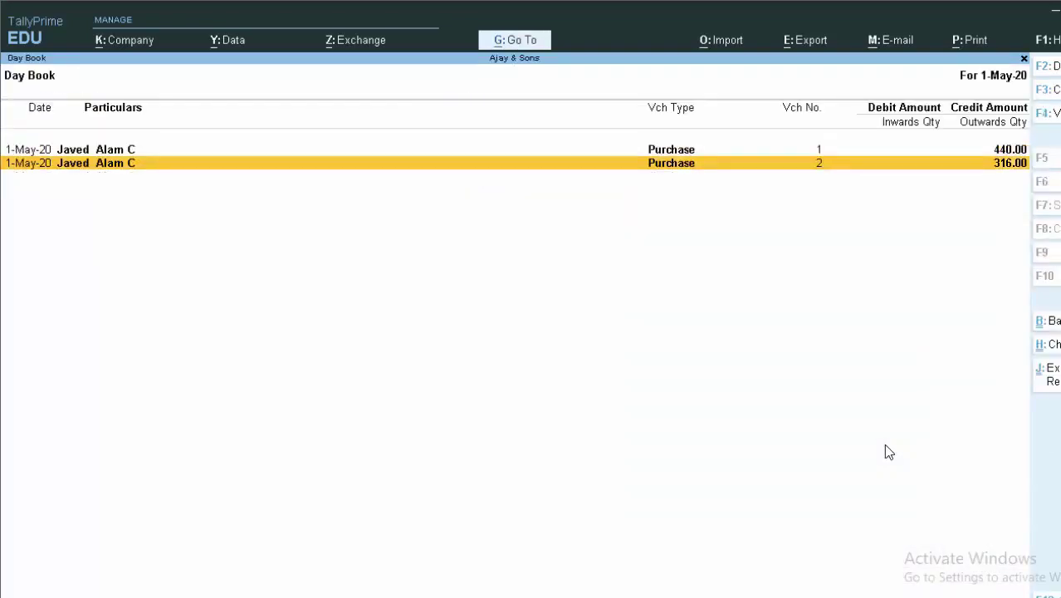
pyautogui.press('Return')
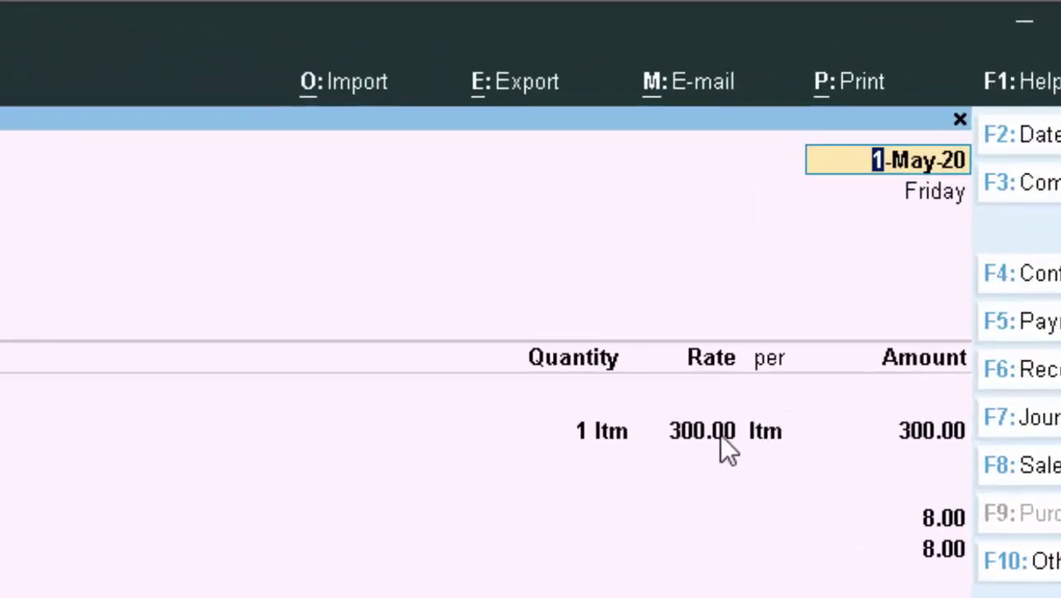
# Change the Footwears rate to 1,200, making Cgst and Sgst 60.00 each
pyautogui.click(895, 216)
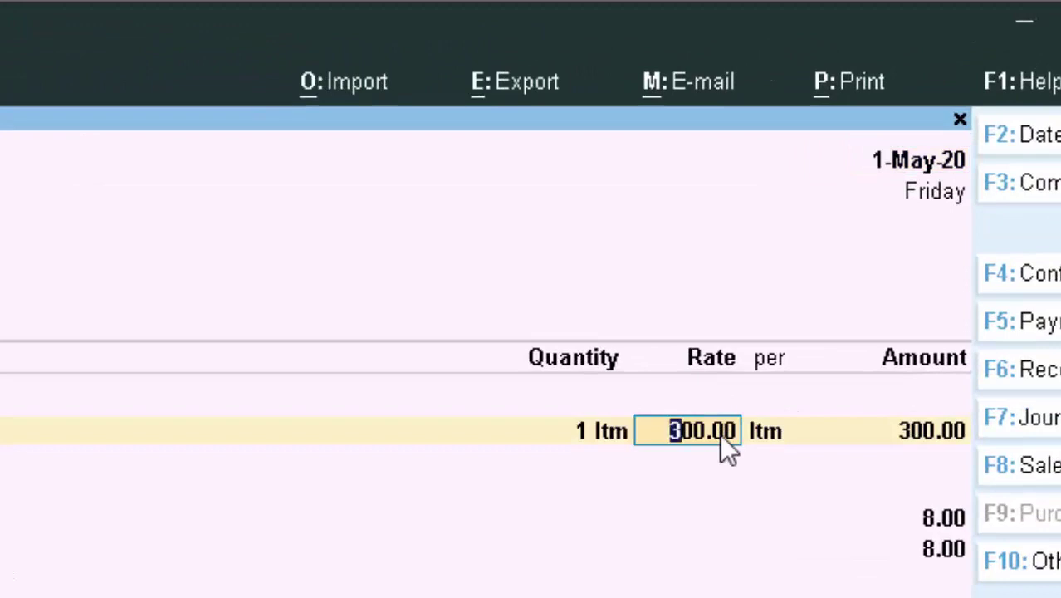
pyautogui.write('1200')
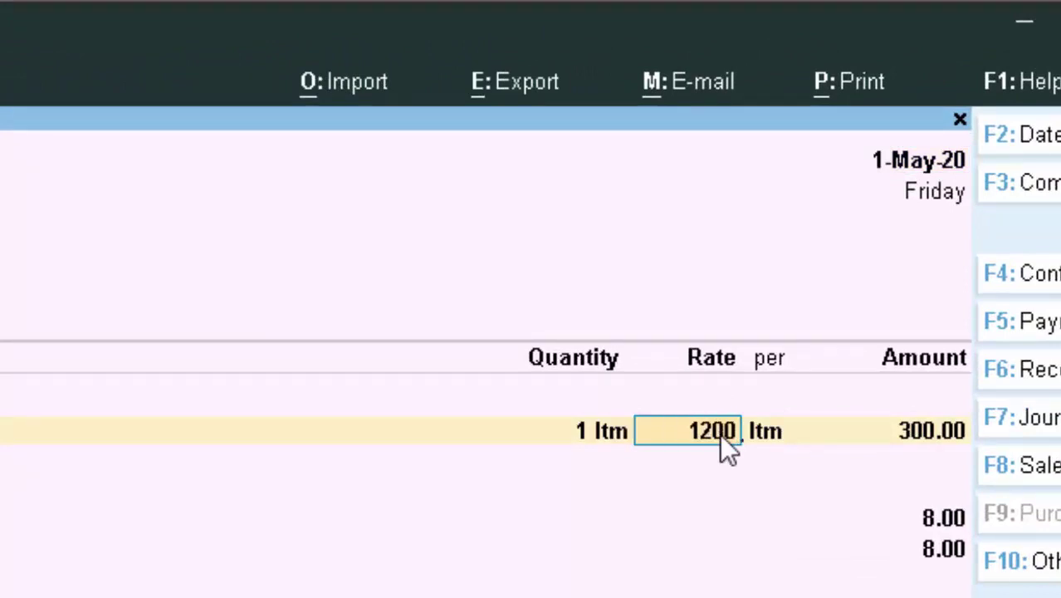
pyautogui.press('Return')
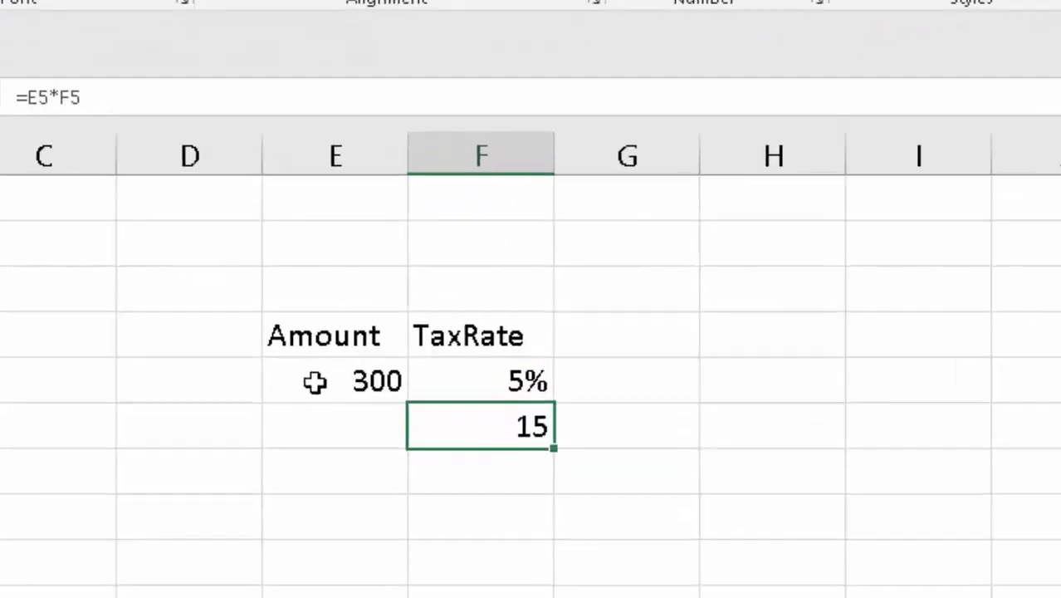
# Replace the Amount in E5 with 1200 and the TaxRate in F5 with 10%, giving 120
pyautogui.click(307, 399)
pyautogui.press('BackSpace')
pyautogui.write('1')
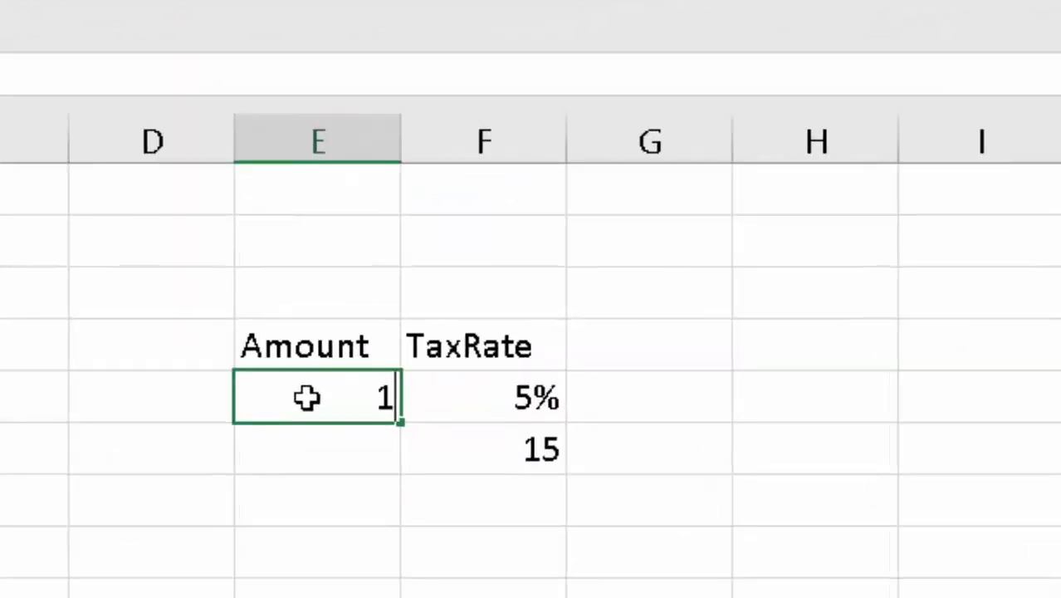
pyautogui.write('200')
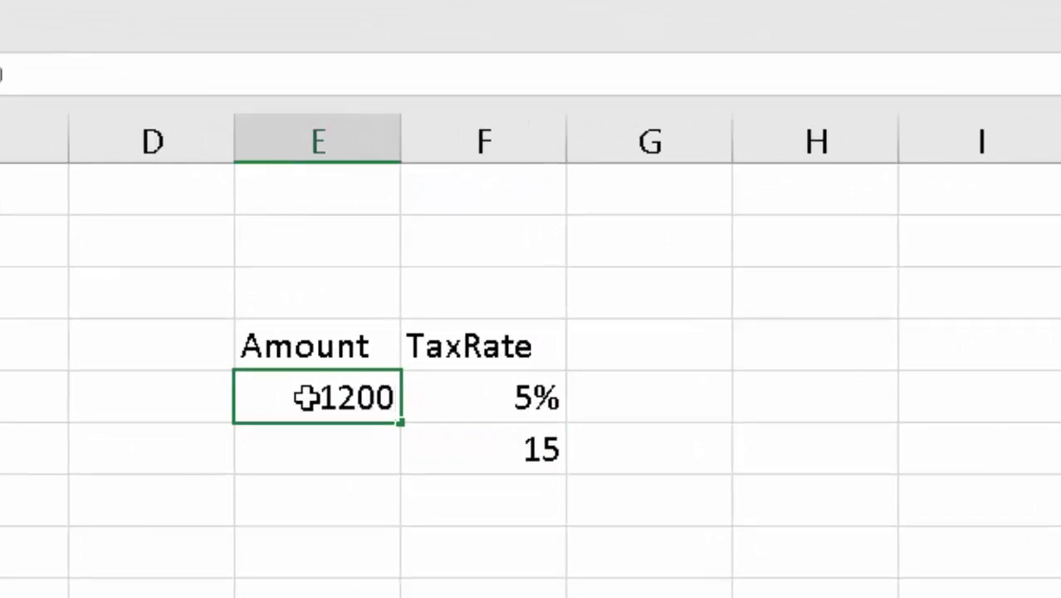
pyautogui.click(444, 397)
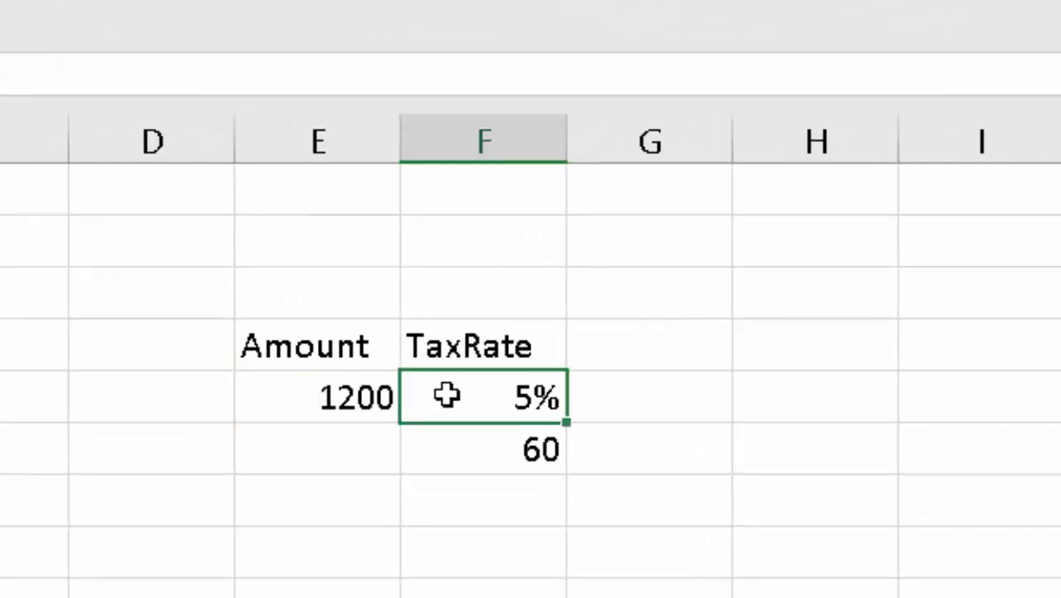
pyautogui.press('BackSpace')
pyautogui.write('1')
pyautogui.write('0%')
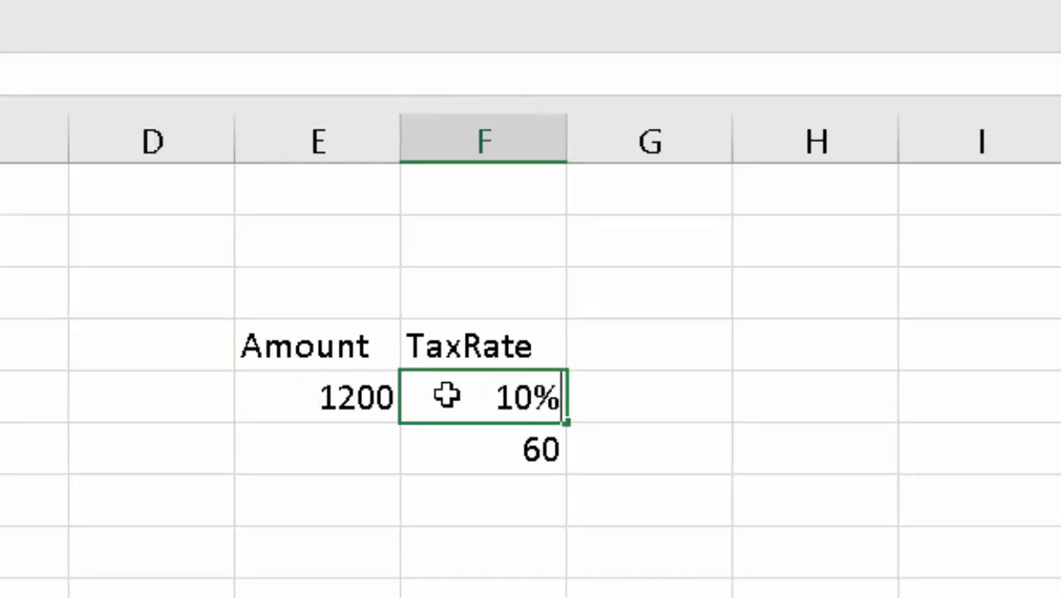
pyautogui.press('Return')
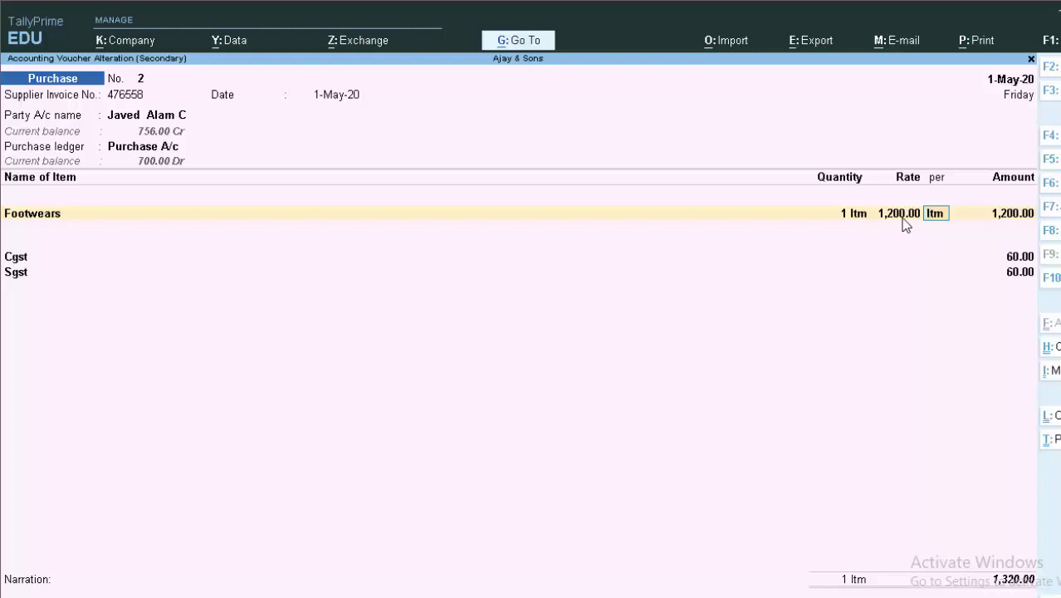
# Set the Footwears rate to 2,500, giving Cgst and Sgst of 150.00 each
pyautogui.write('25')
pyautogui.write('00')
pyautogui.press('Return')
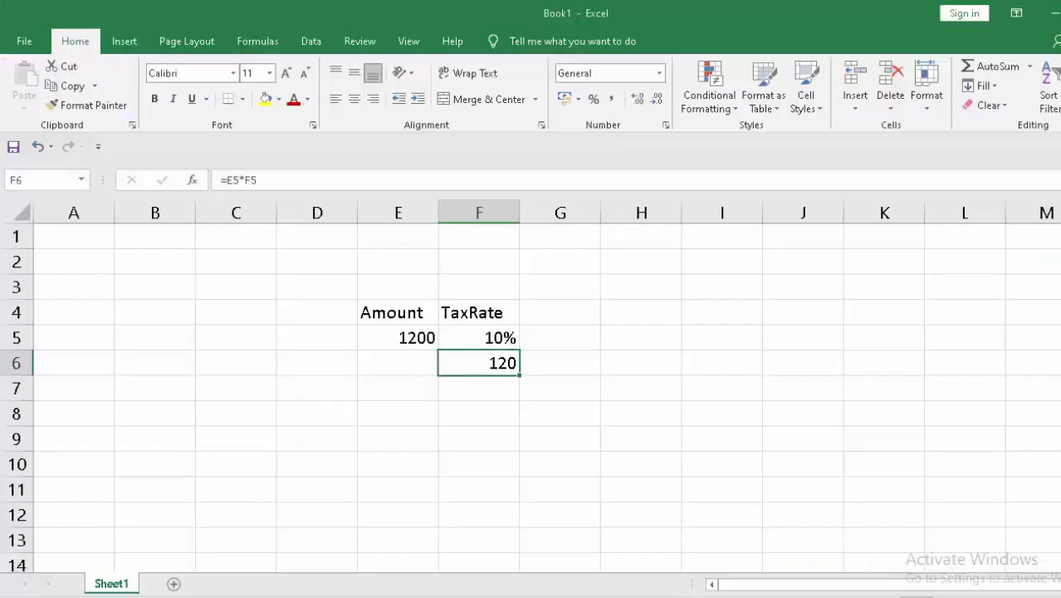
# Change the TaxRate in F5 to 12% and the Amount in E5 to 2500, giving 300
pyautogui.click(477, 395)
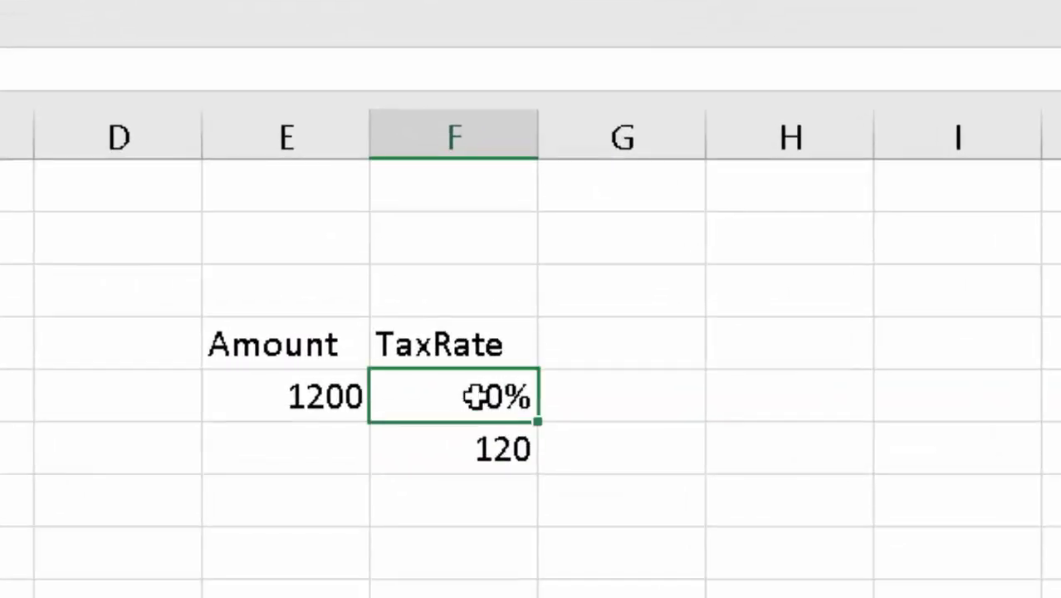
pyautogui.press('BackSpace')
pyautogui.write('12')
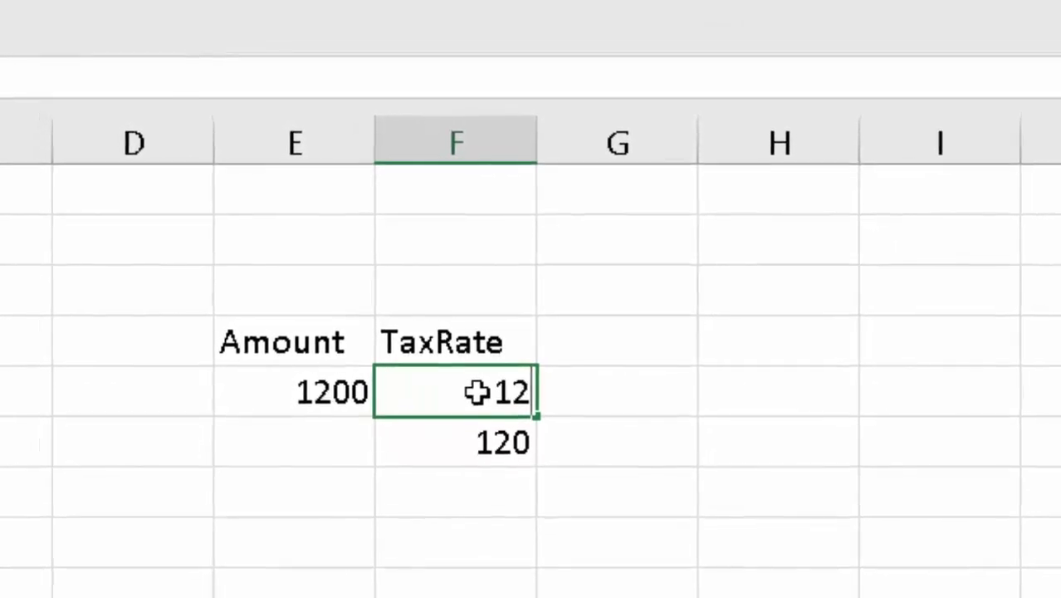
pyautogui.write('%')
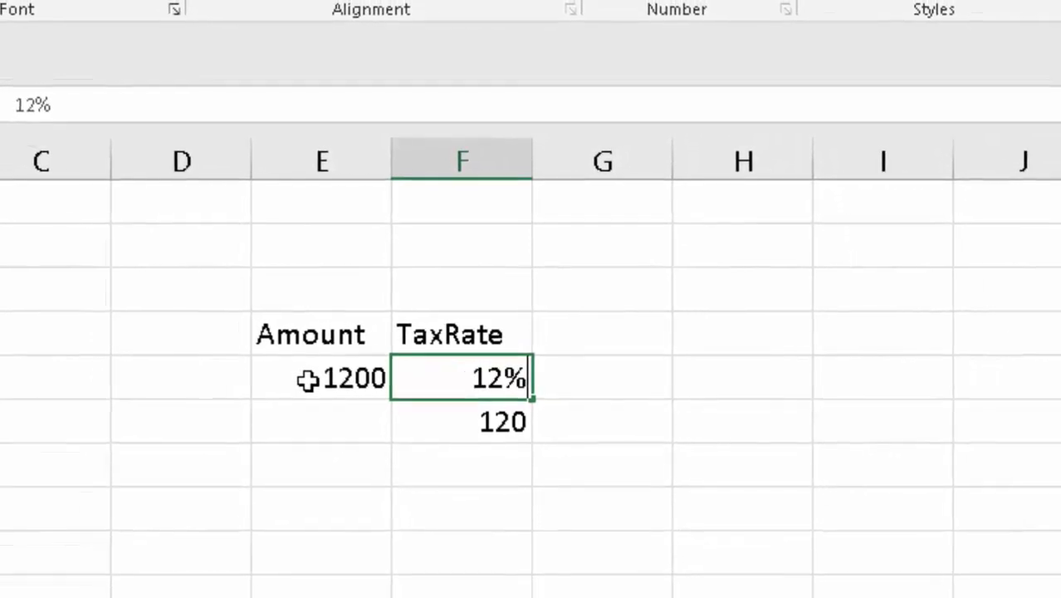
pyautogui.click(308, 380)
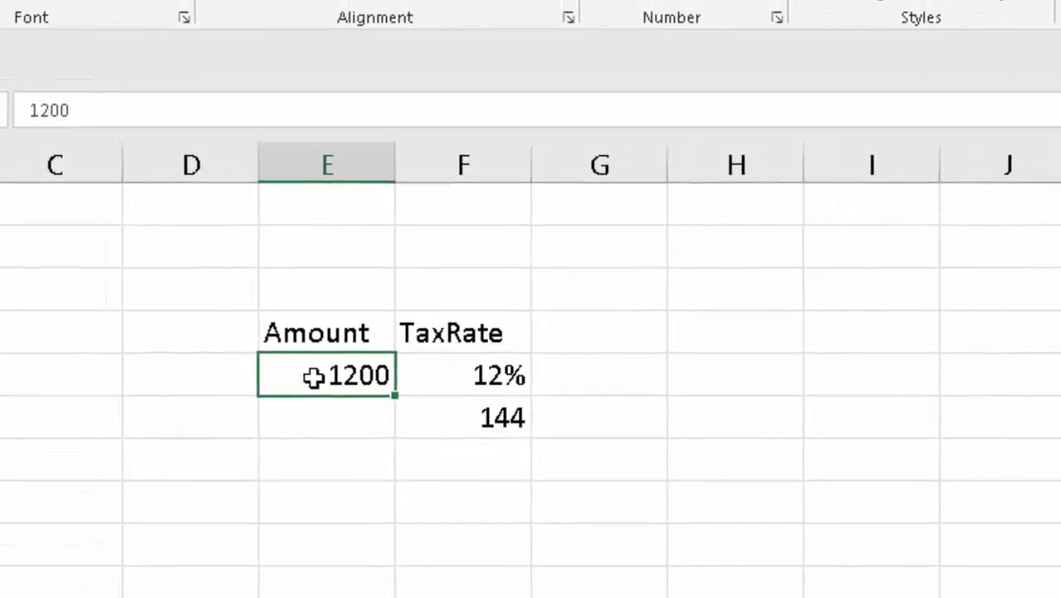
pyautogui.press('BackSpace')
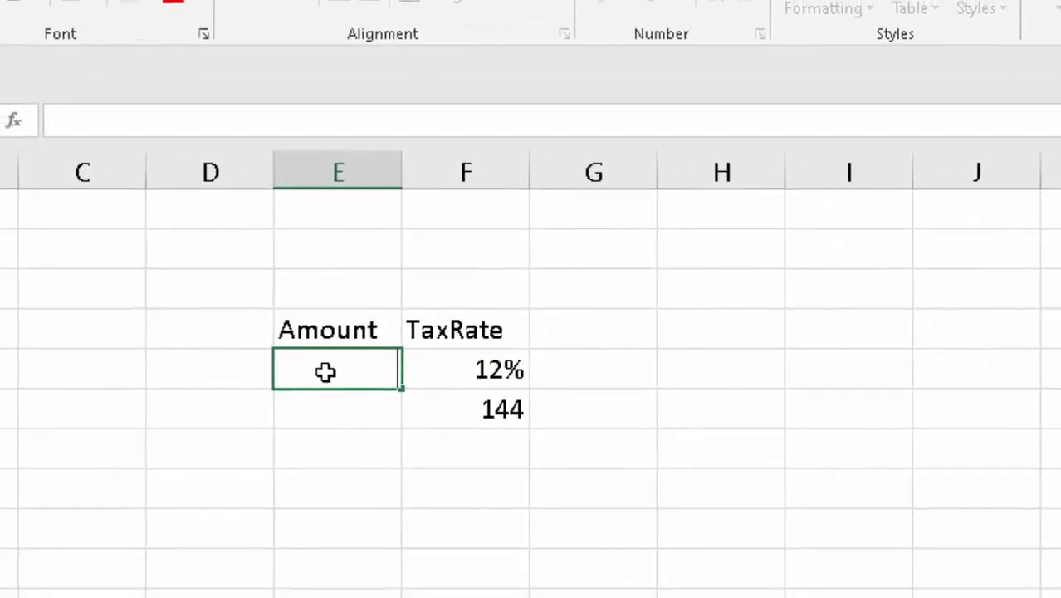
pyautogui.write('2')
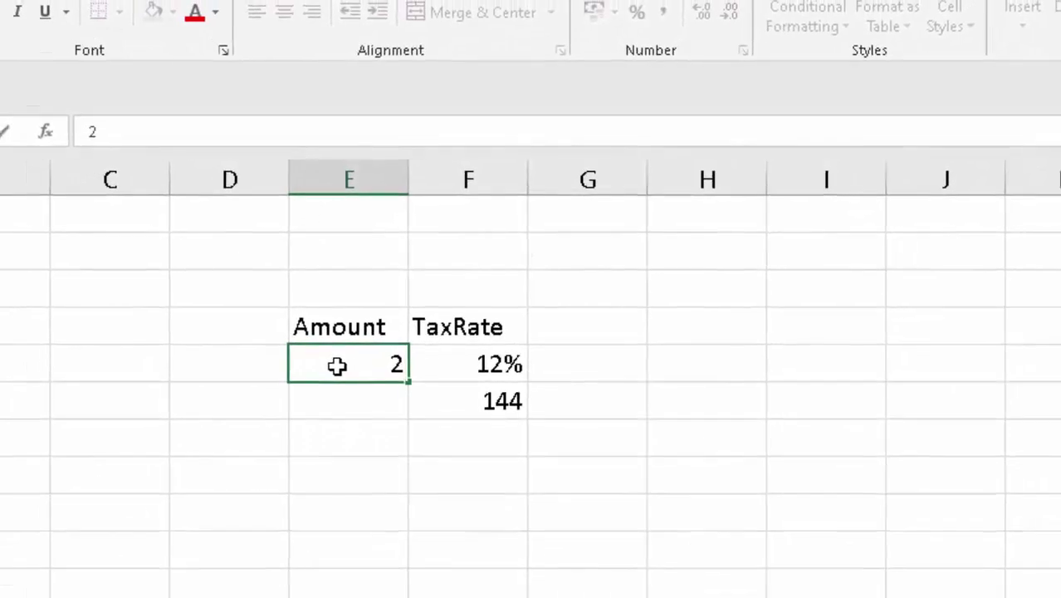
pyautogui.write('500')
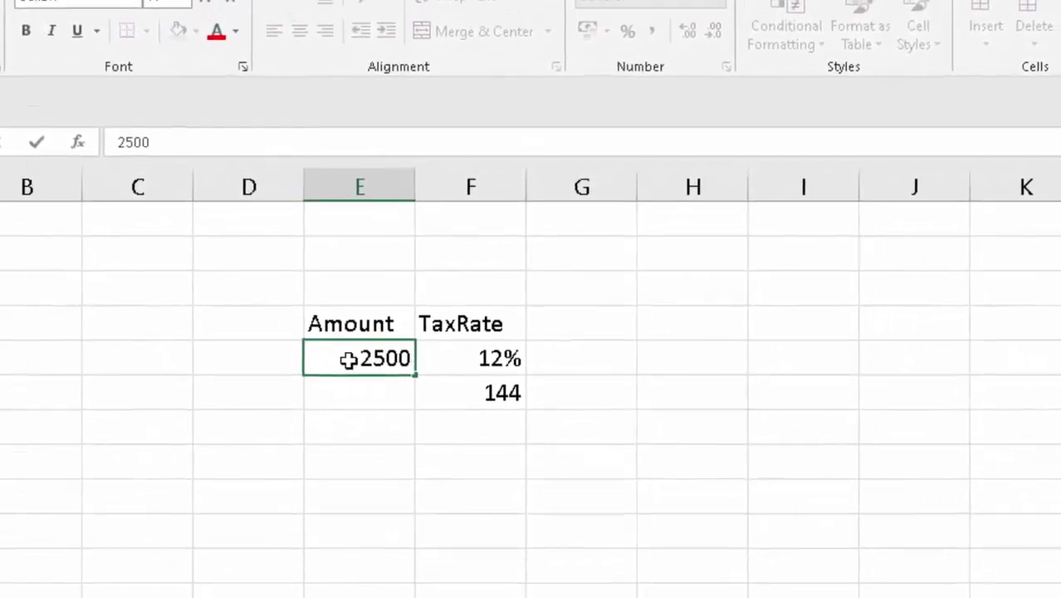
pyautogui.press('Return')
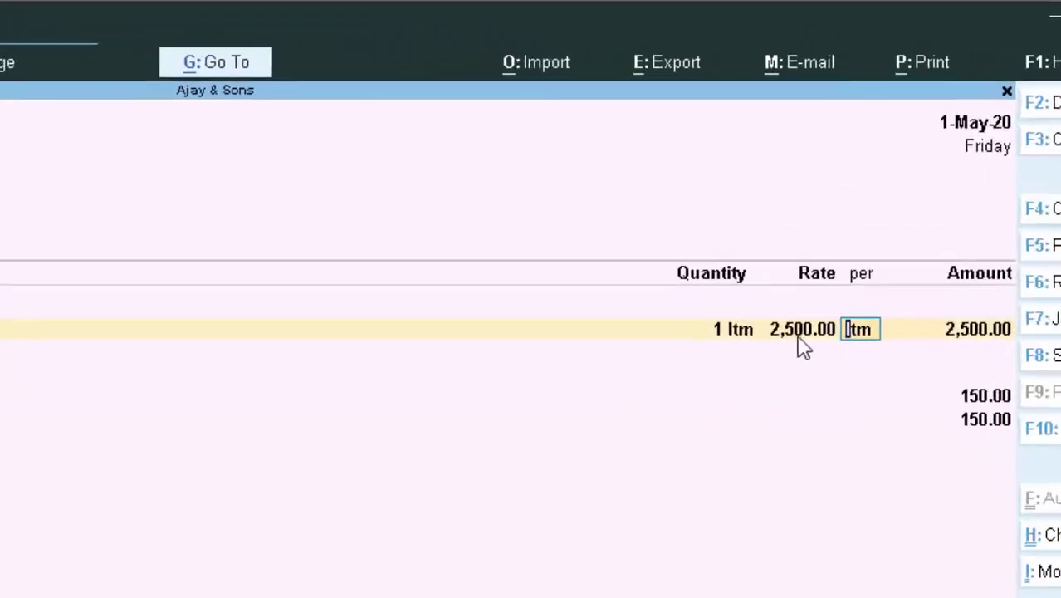
# Change the Footwears rate to 4,400, giving Cgst and Sgst of 462.00 each
pyautogui.click(898, 213)
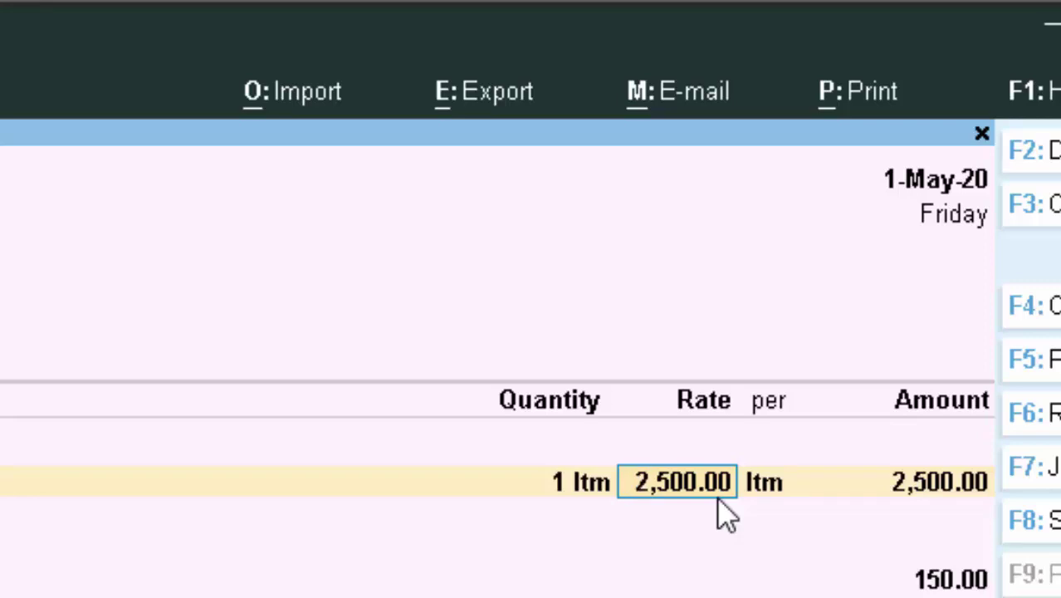
pyautogui.write('44')
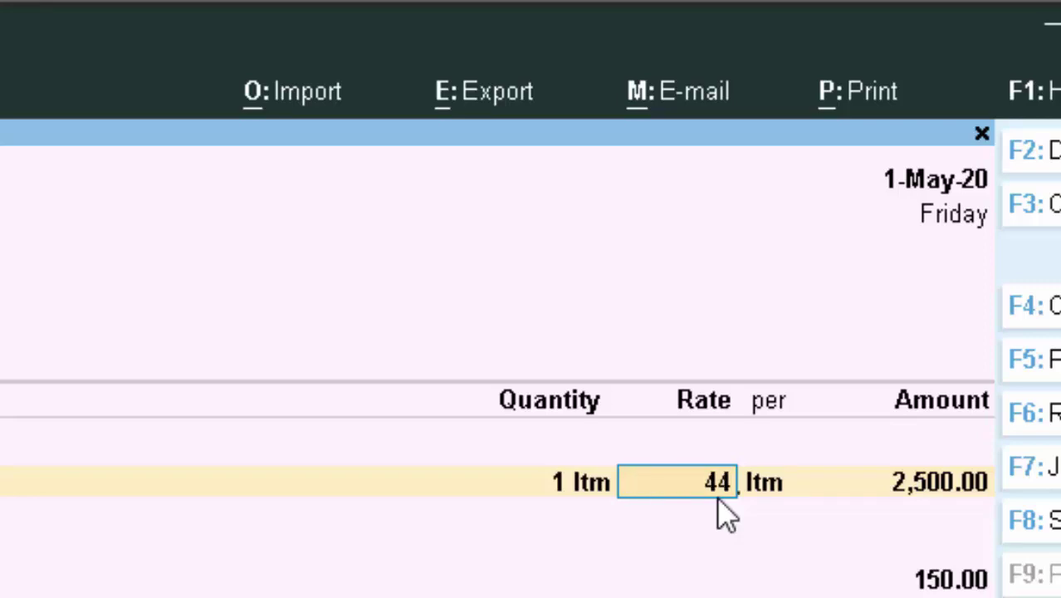
pyautogui.write('00')
pyautogui.press('Return')
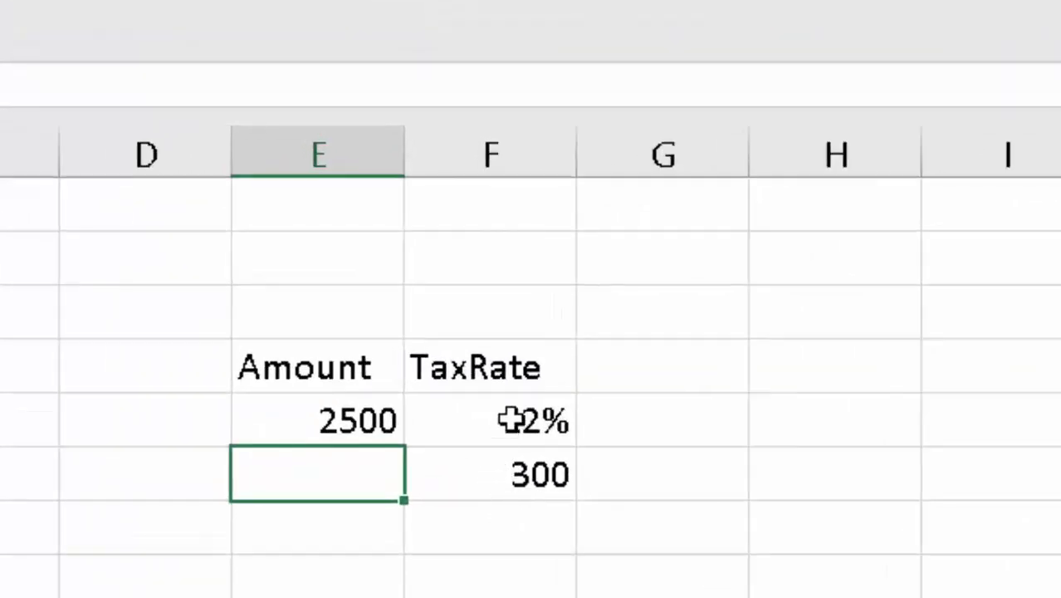
# Change the Excel tax rate to 21% and the amount to 4400, giving tax of 924
pyautogui.click(509, 421)
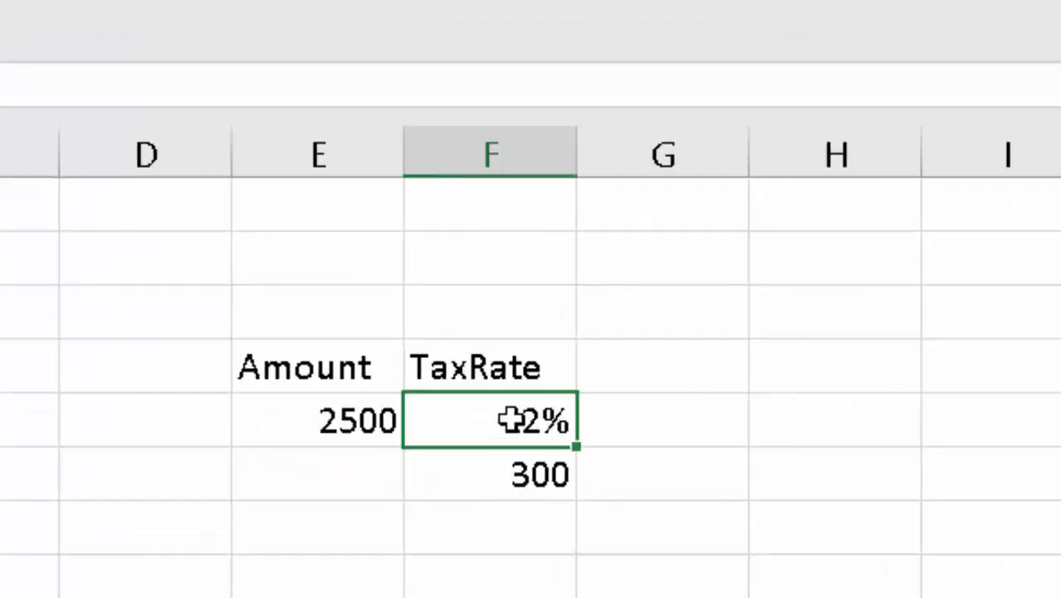
pyautogui.press('BackSpace')
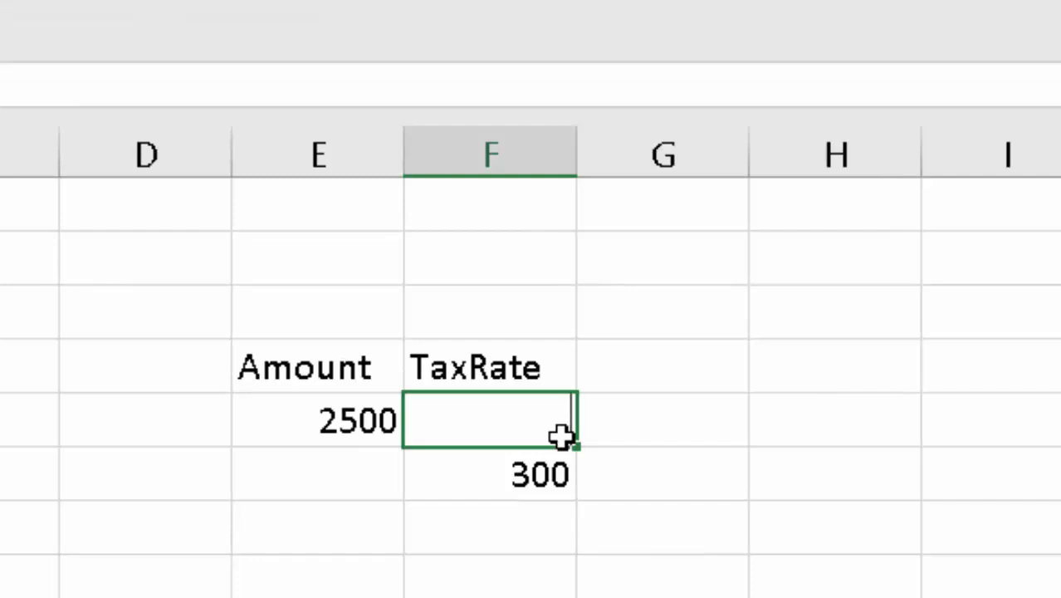
pyautogui.write('21')
pyautogui.write('%')
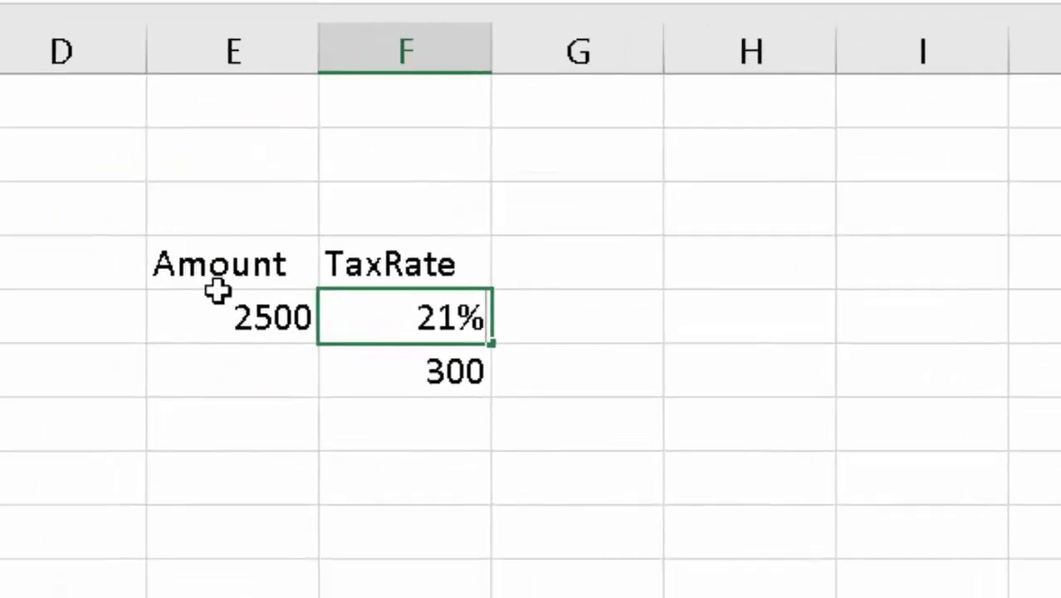
pyautogui.click(249, 318)
pyautogui.press('BackSpace')
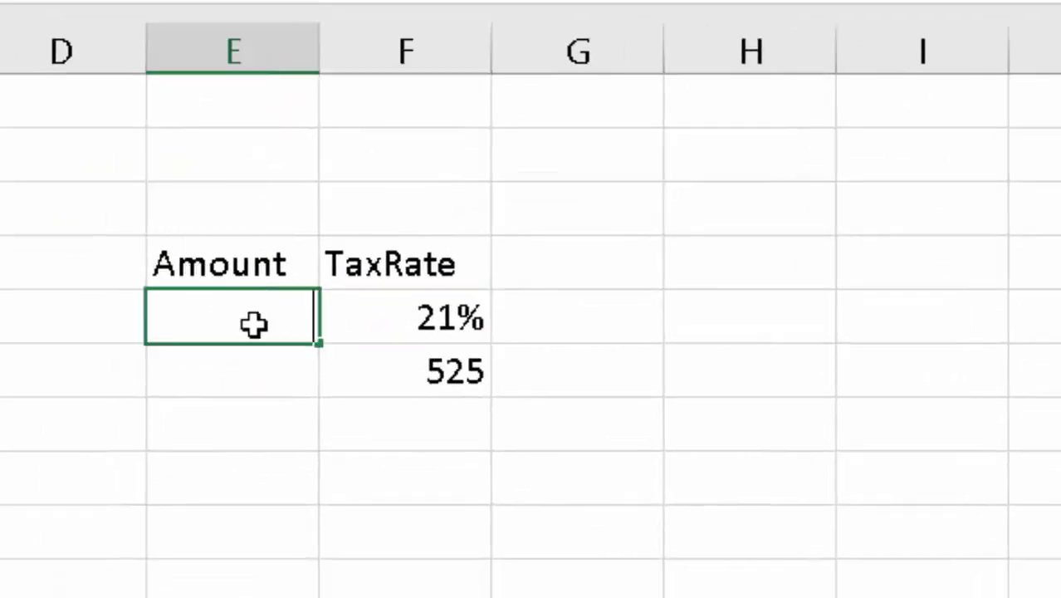
pyautogui.write('4400')
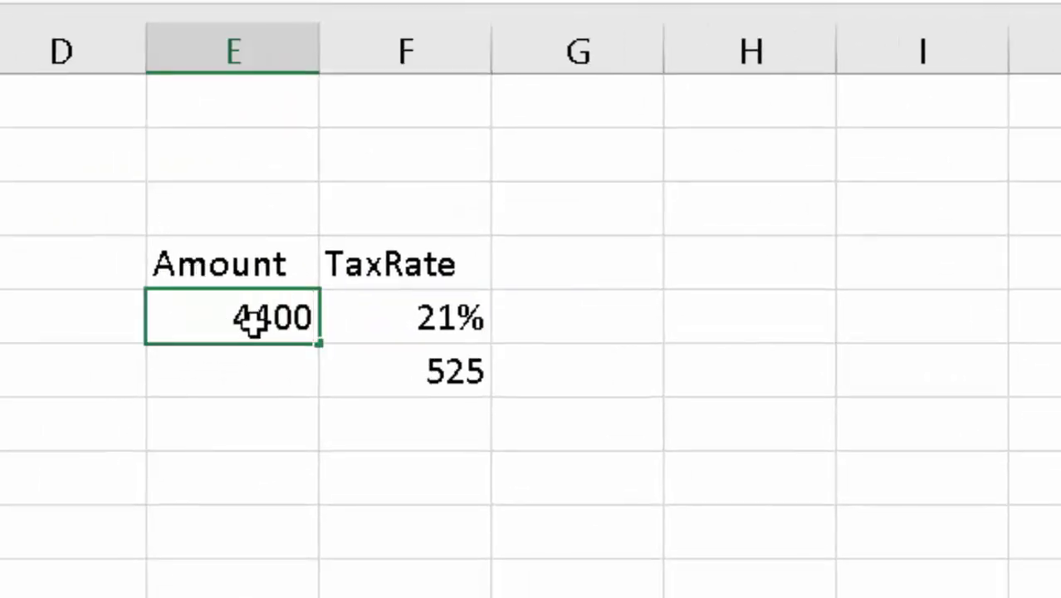
pyautogui.press('Return')
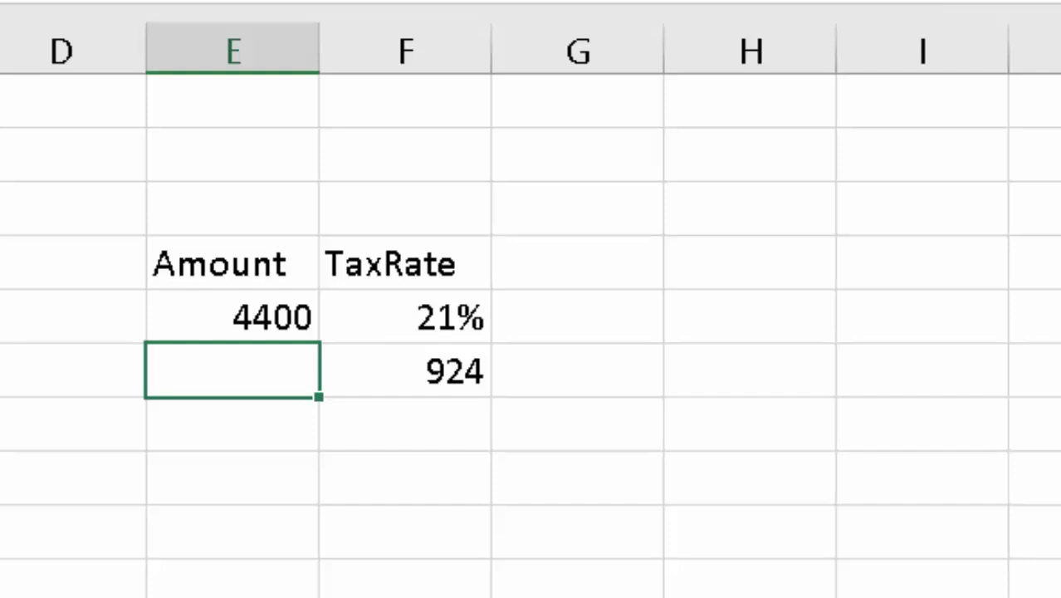
# Start replacing the 4400 amount with 5000
pyautogui.click(277, 305)
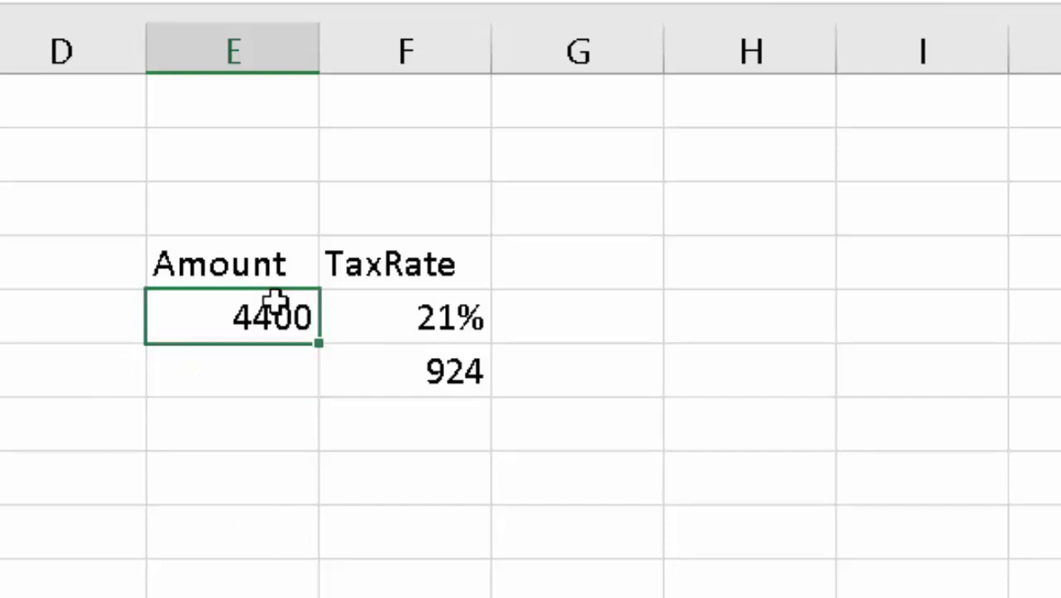
pyautogui.press('Delete')
pyautogui.write('5')
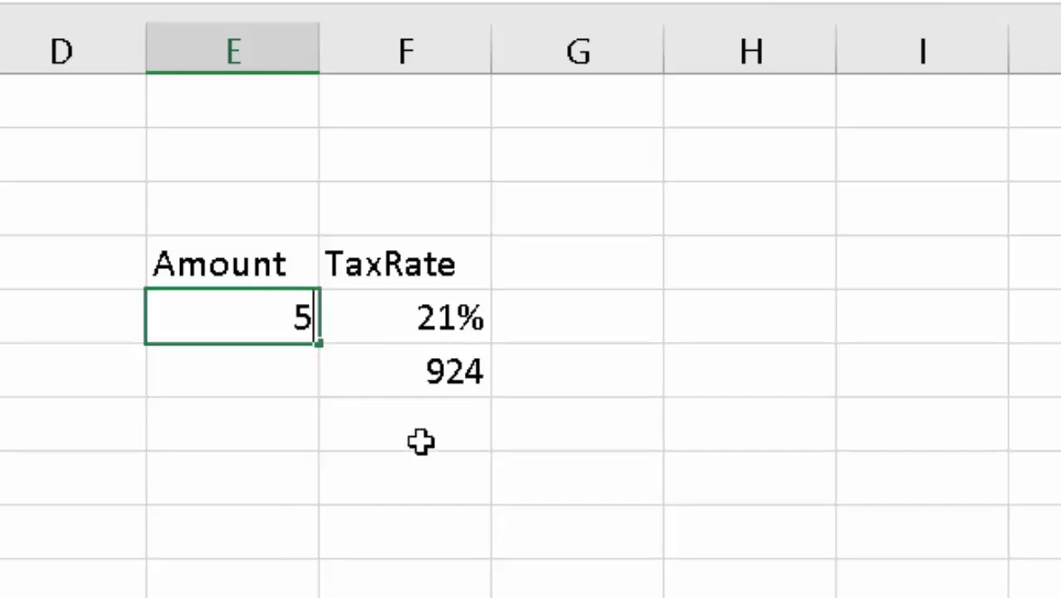
pyautogui.write('000')
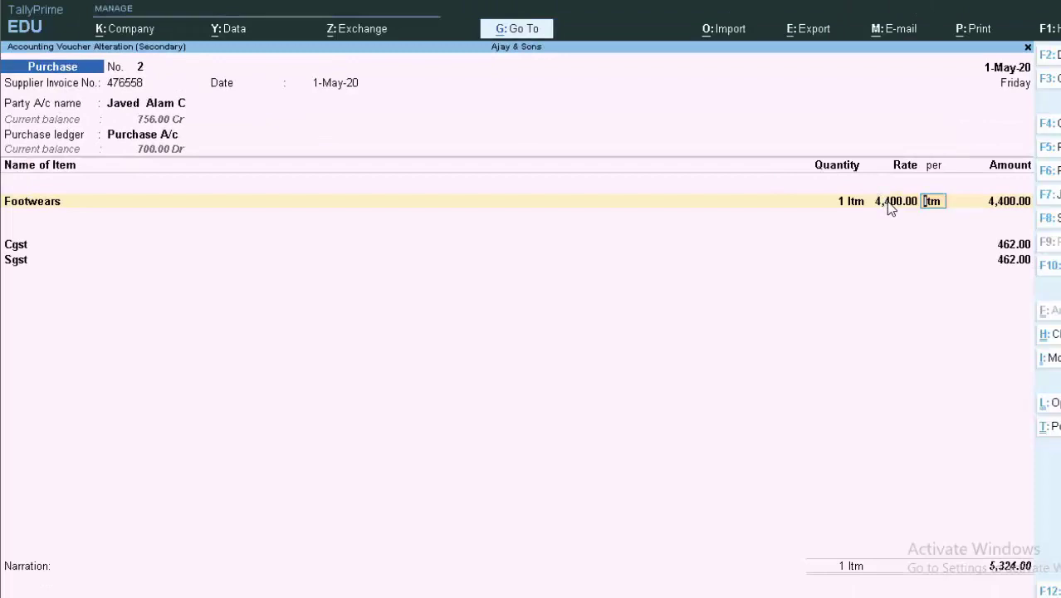
# Set the Footwears rate on voucher 2 to 5,500, making CGST and SGST 770 each
pyautogui.click(888, 202)
pyautogui.write('5,')
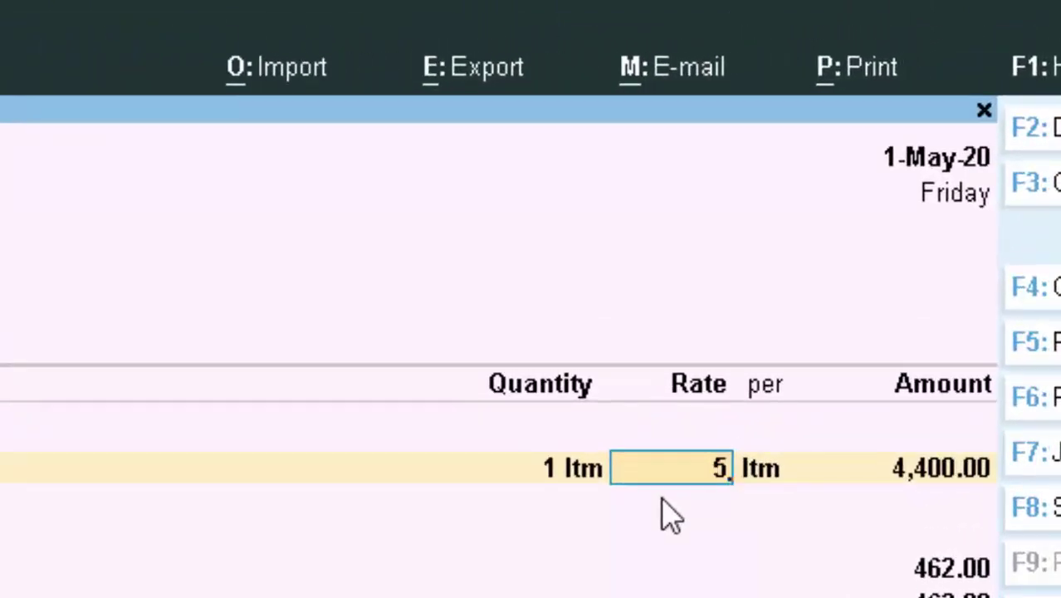
pyautogui.write('500.0')
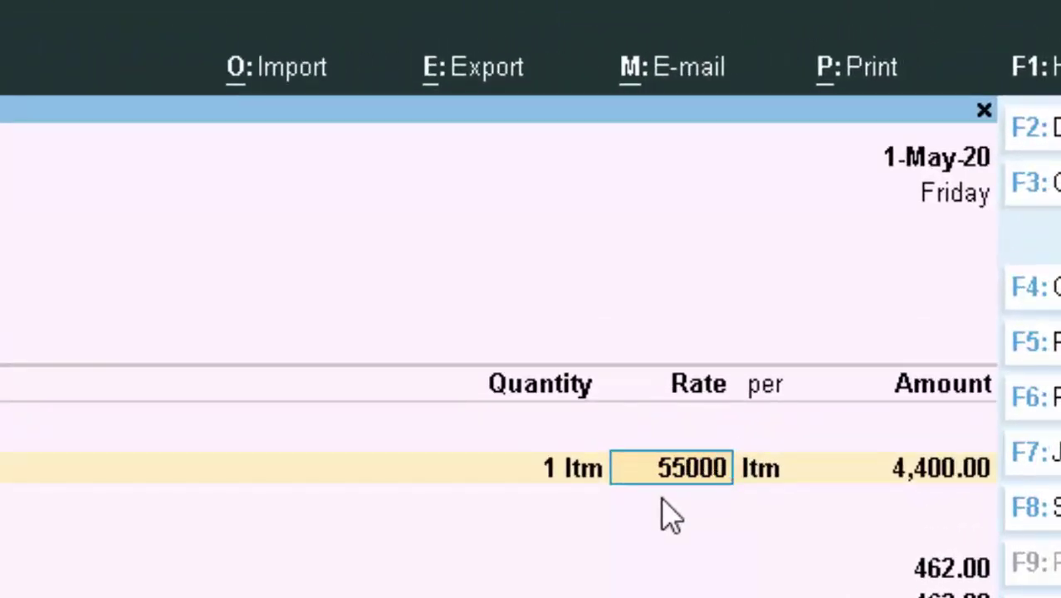
pyautogui.press('BackSpace')
pyautogui.press('Return')
pyautogui.press('Return')
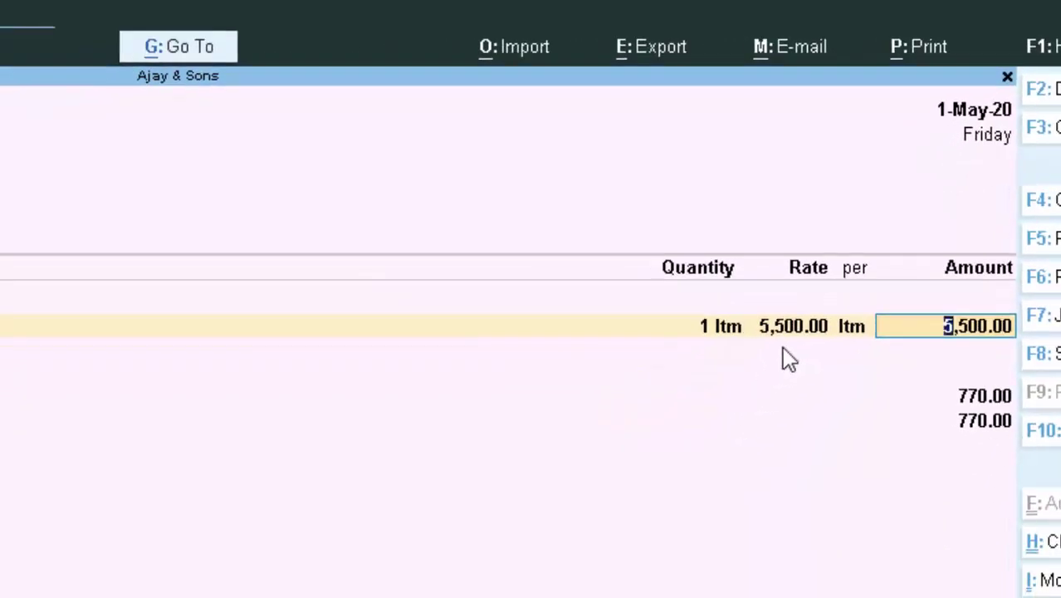
pyautogui.press('Return')
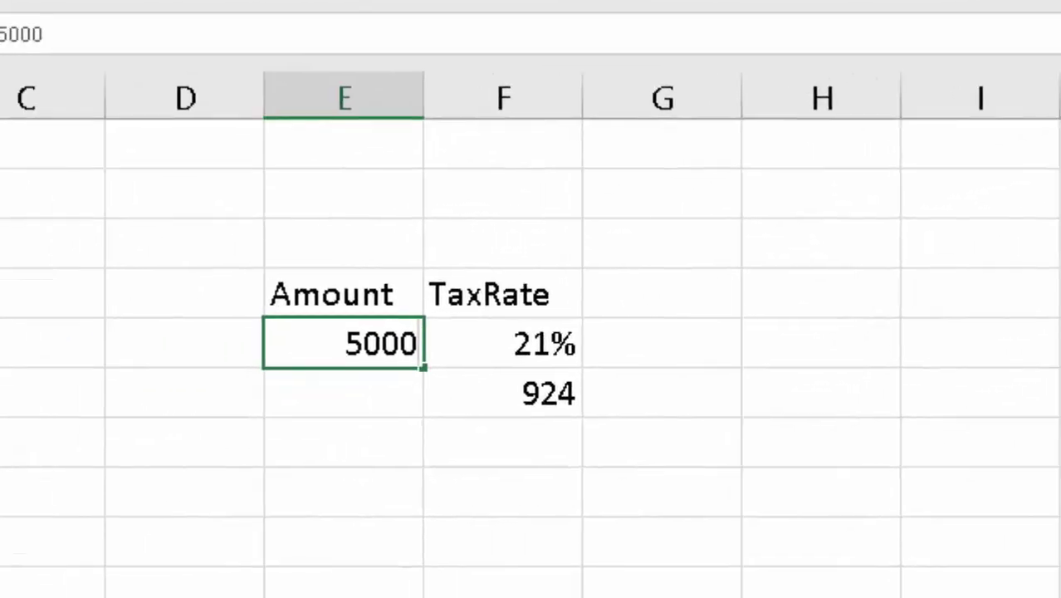
# Enter amount 5500 and tax rate 28% in Excel so the tax becomes 1540
pyautogui.press('BackSpace')
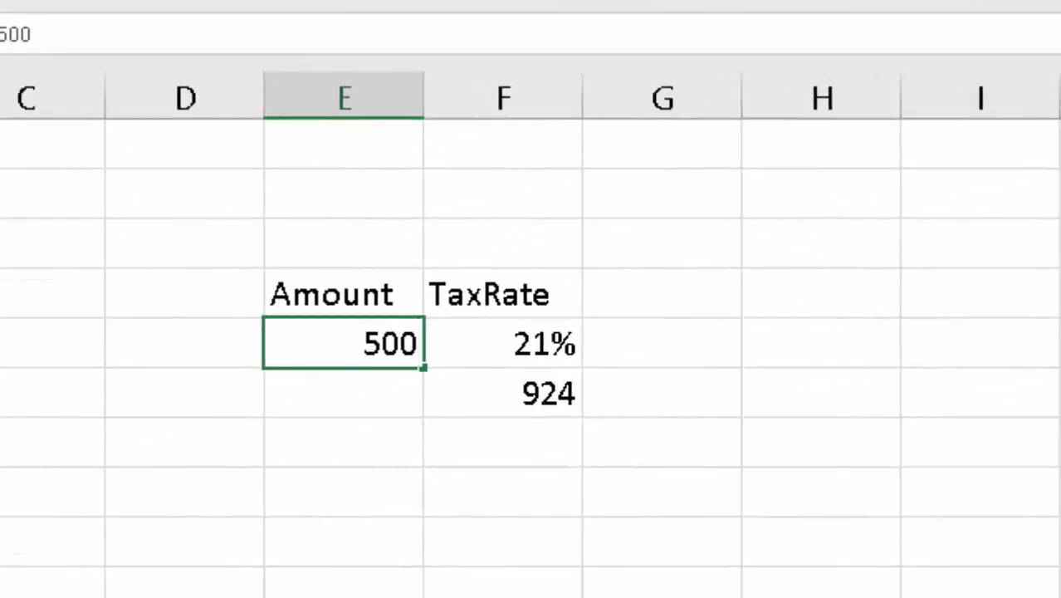
pyautogui.press('BackSpace')
pyautogui.press('BackSpace')
pyautogui.press('BackSpace')
pyautogui.write('55')
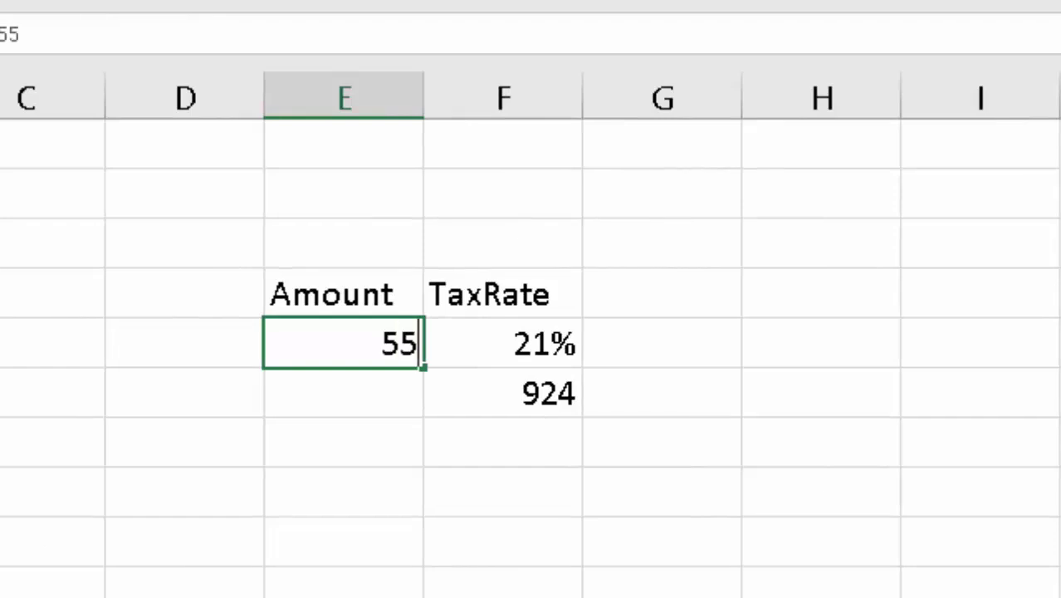
pyautogui.write('00')
pyautogui.press('Return')
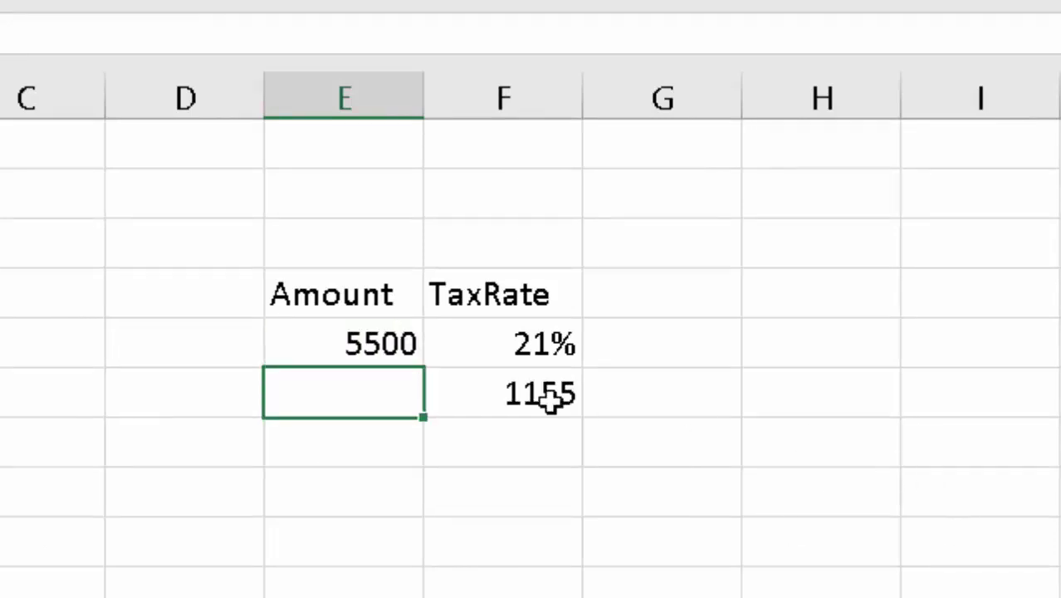
pyautogui.click(519, 344)
pyautogui.press('BackSpace')
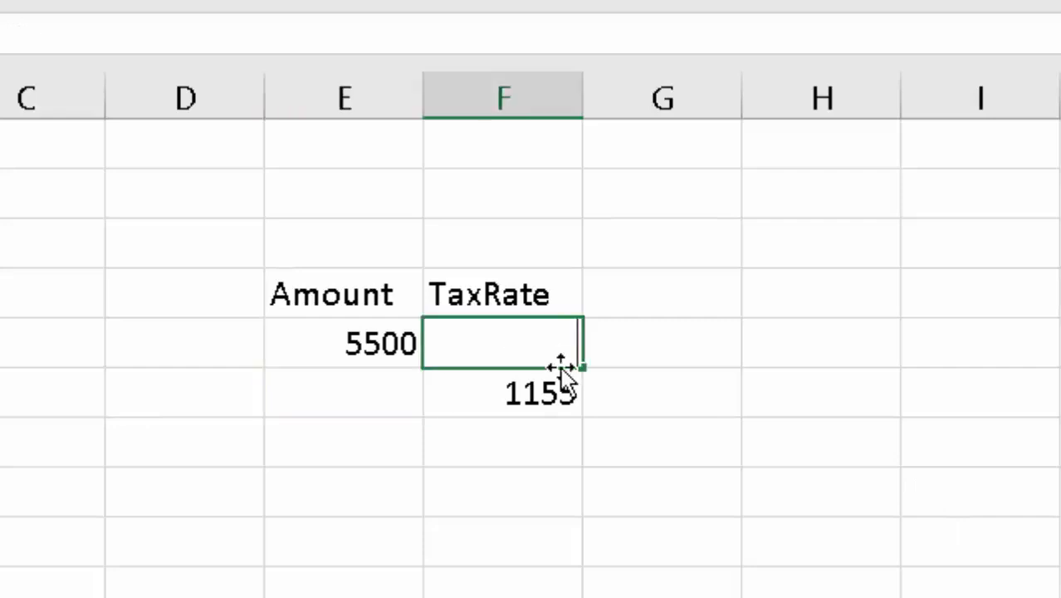
pyautogui.write('28%')
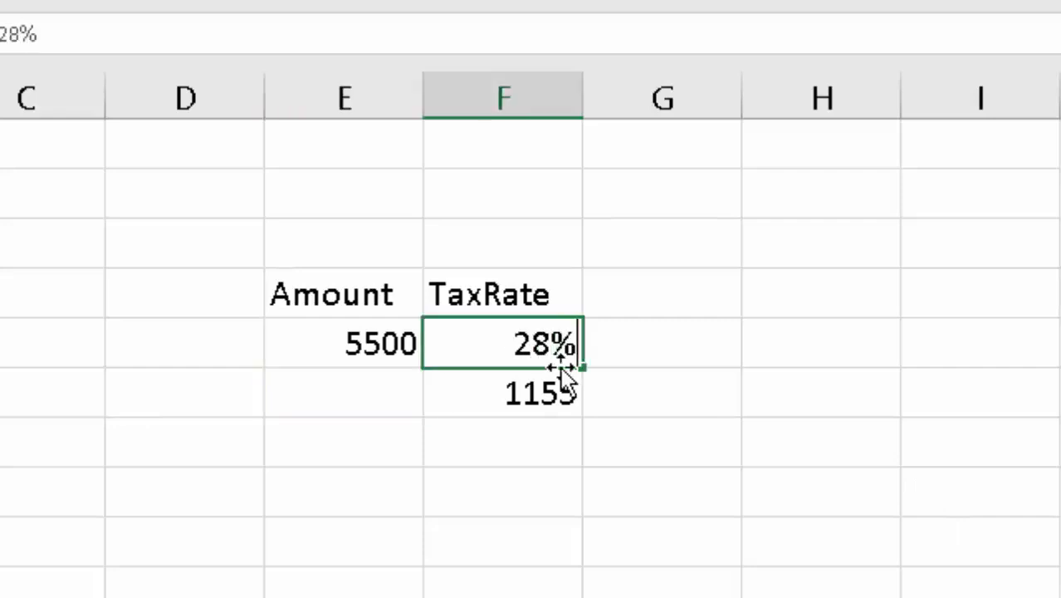
pyautogui.press('Return')
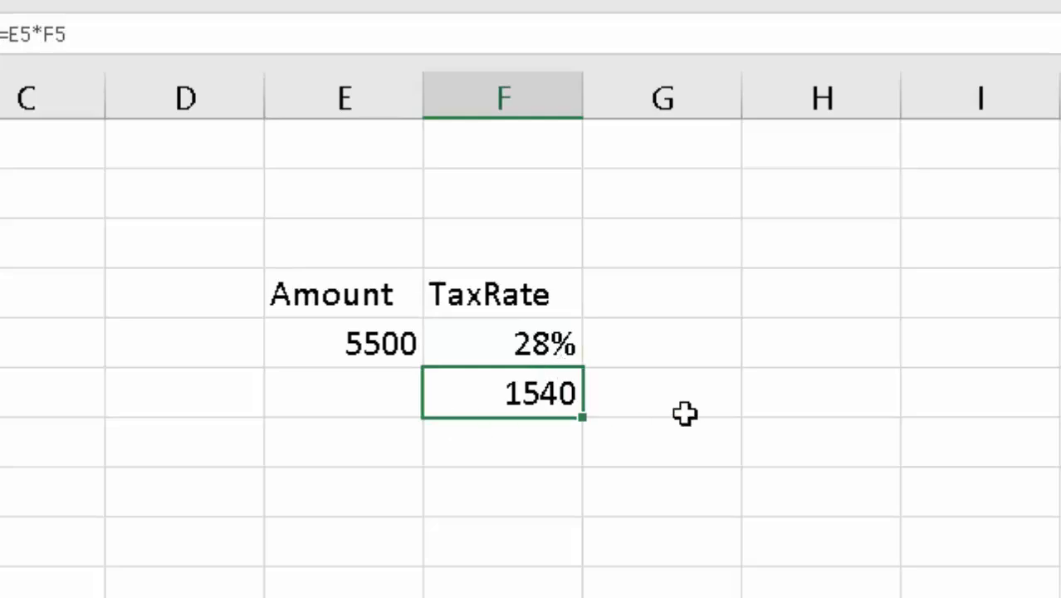